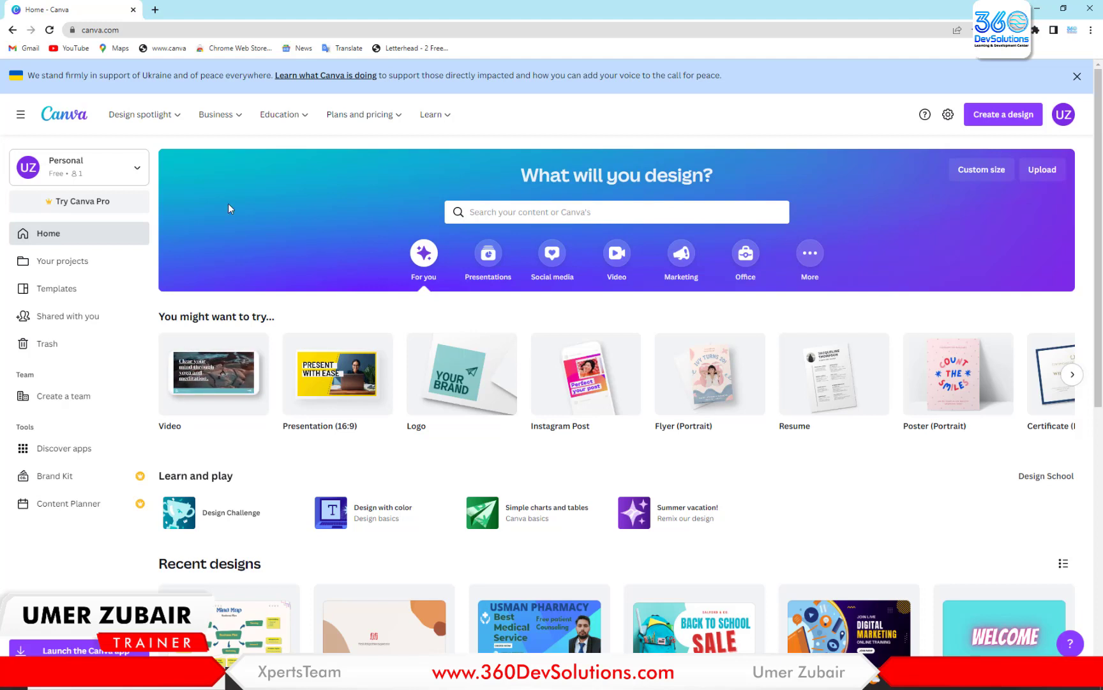
# Open the Facebook story templates by way of the Facebook design page listed under social media
pyautogui.moveTo(131, 127)
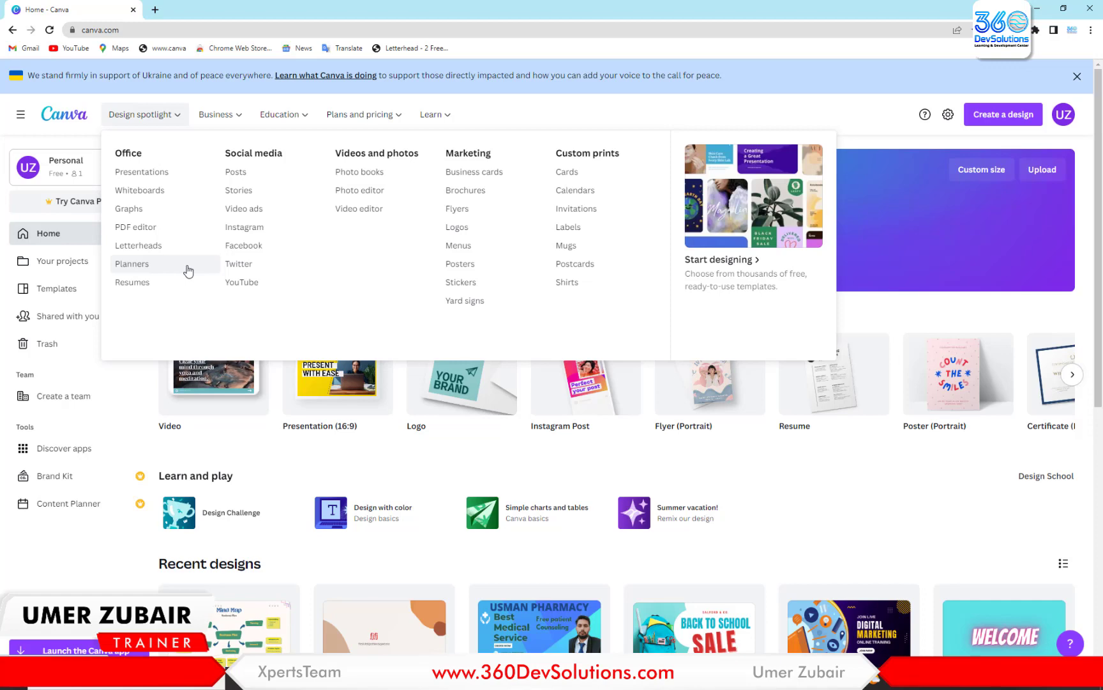
pyautogui.click(252, 251)
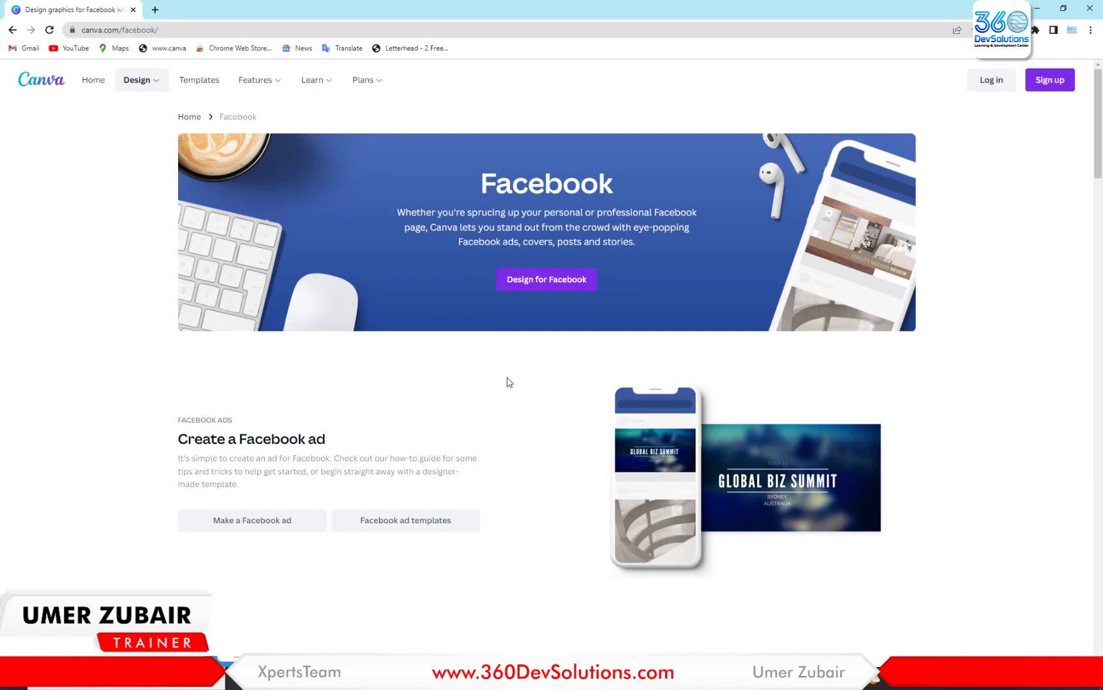
pyautogui.scroll(-2, 509, 381)
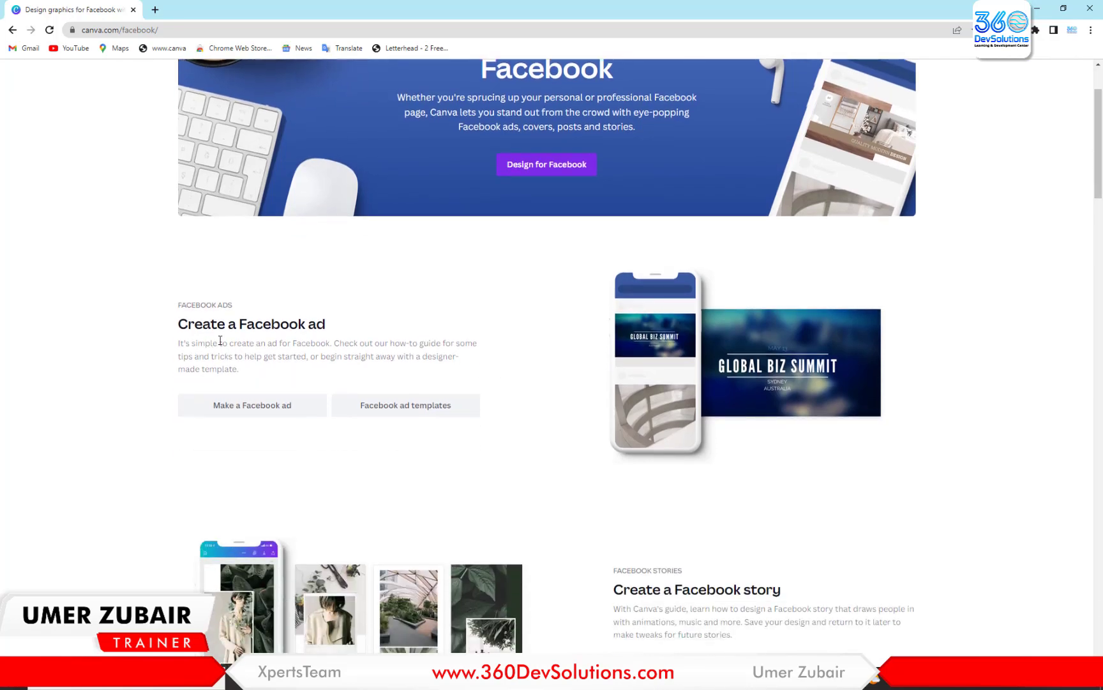
pyautogui.scroll(-4, 345, 341)
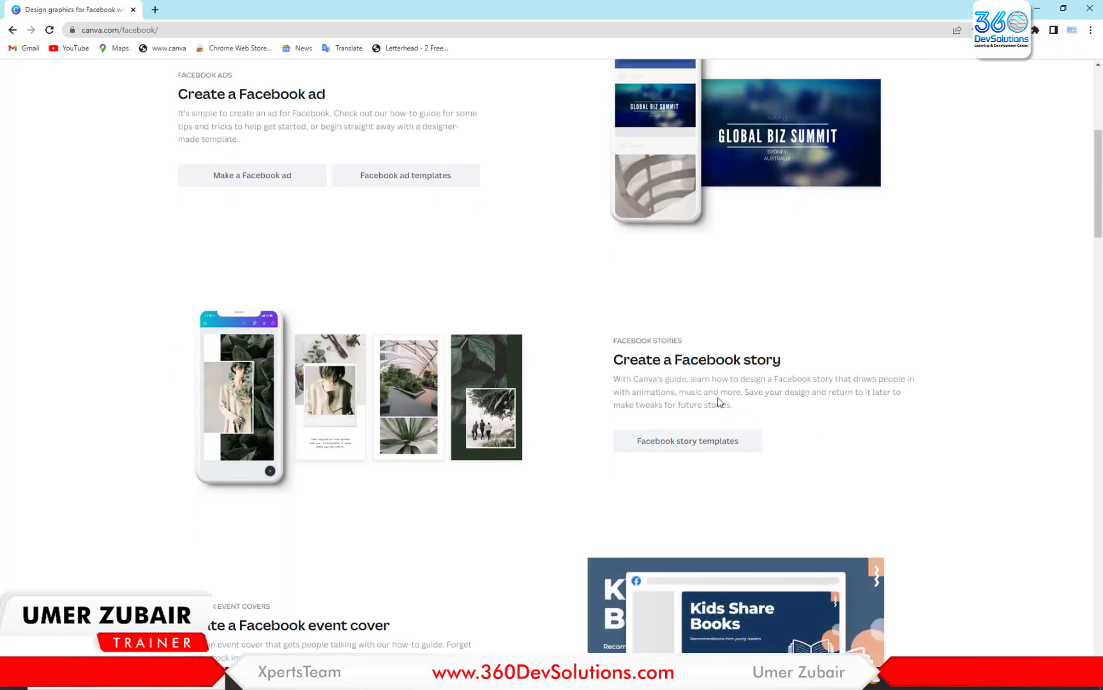
pyautogui.scroll(-4, 793, 371)
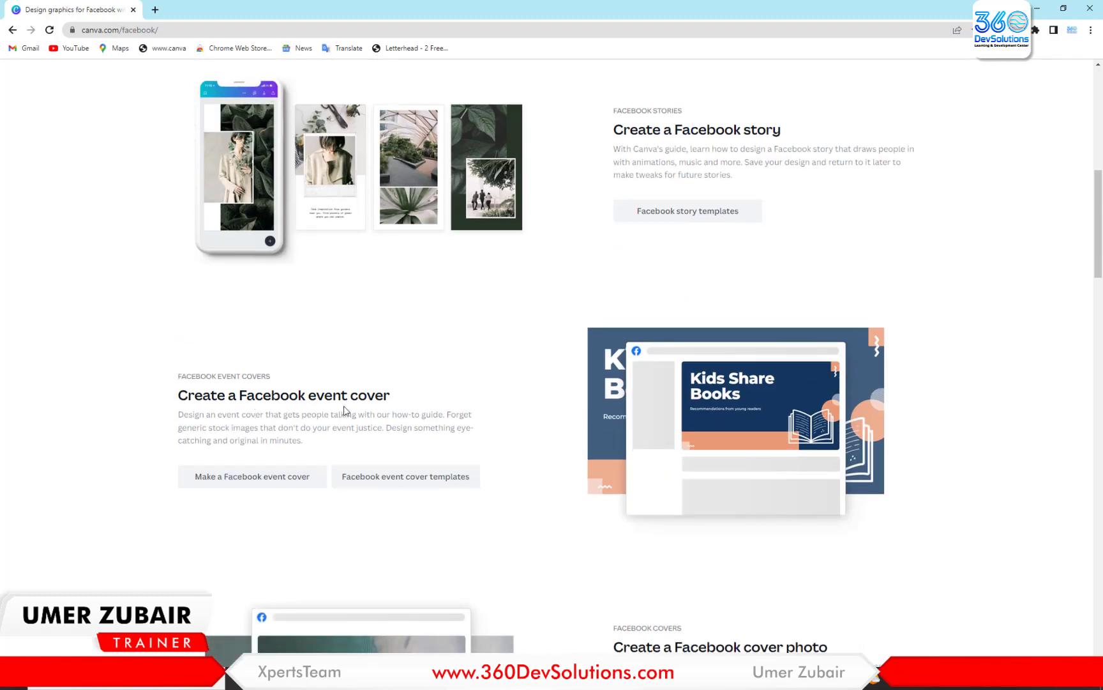
pyautogui.scroll(-3, 349, 410)
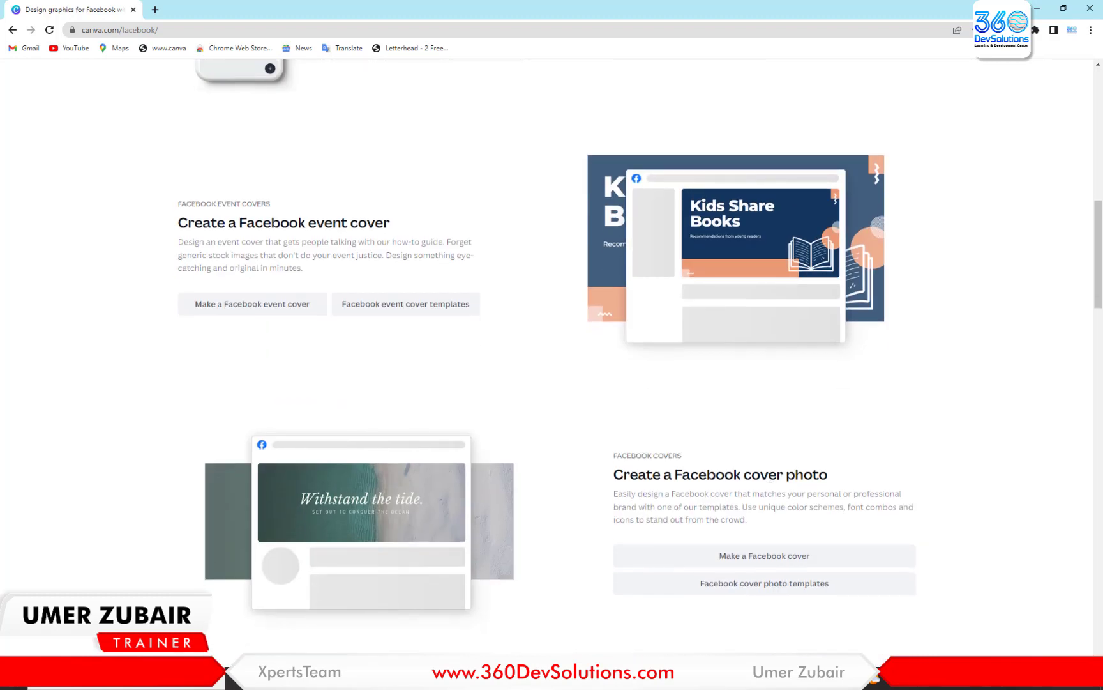
pyautogui.scroll(-5, 811, 474)
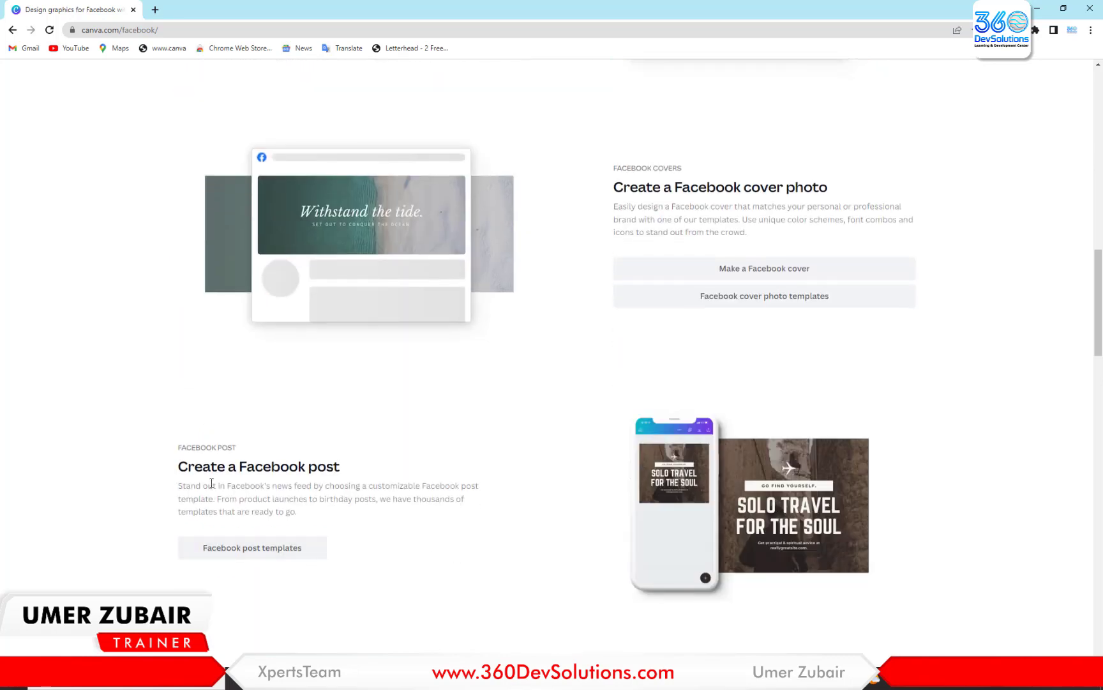
pyautogui.scroll(-6, 393, 497)
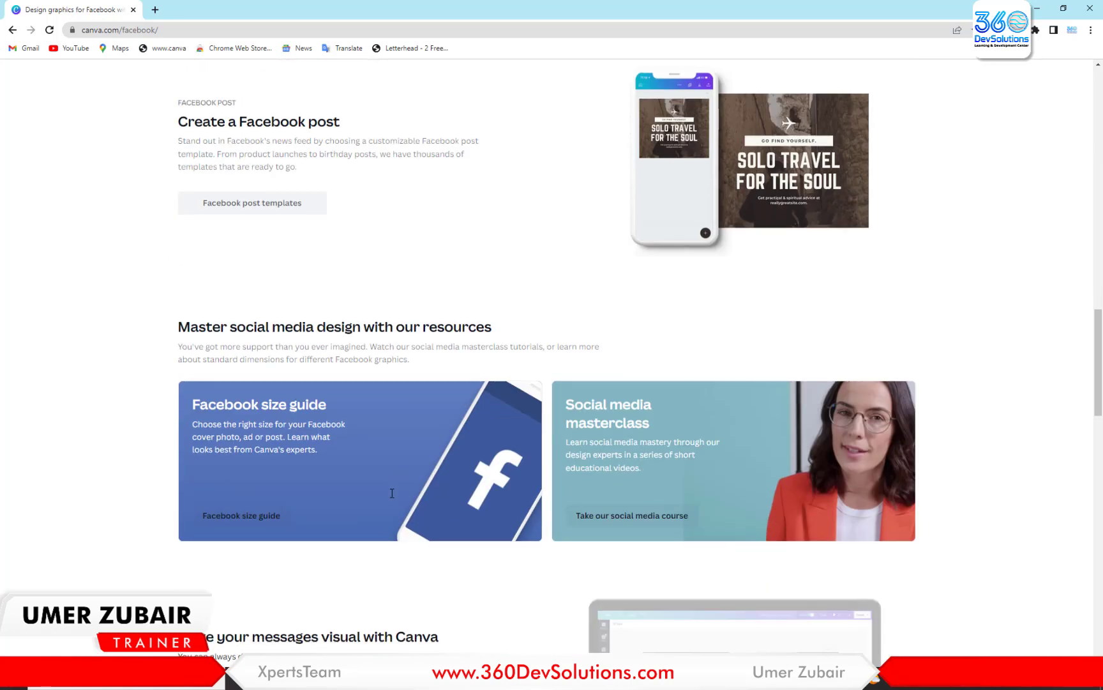
pyautogui.scroll(-2, 393, 497)
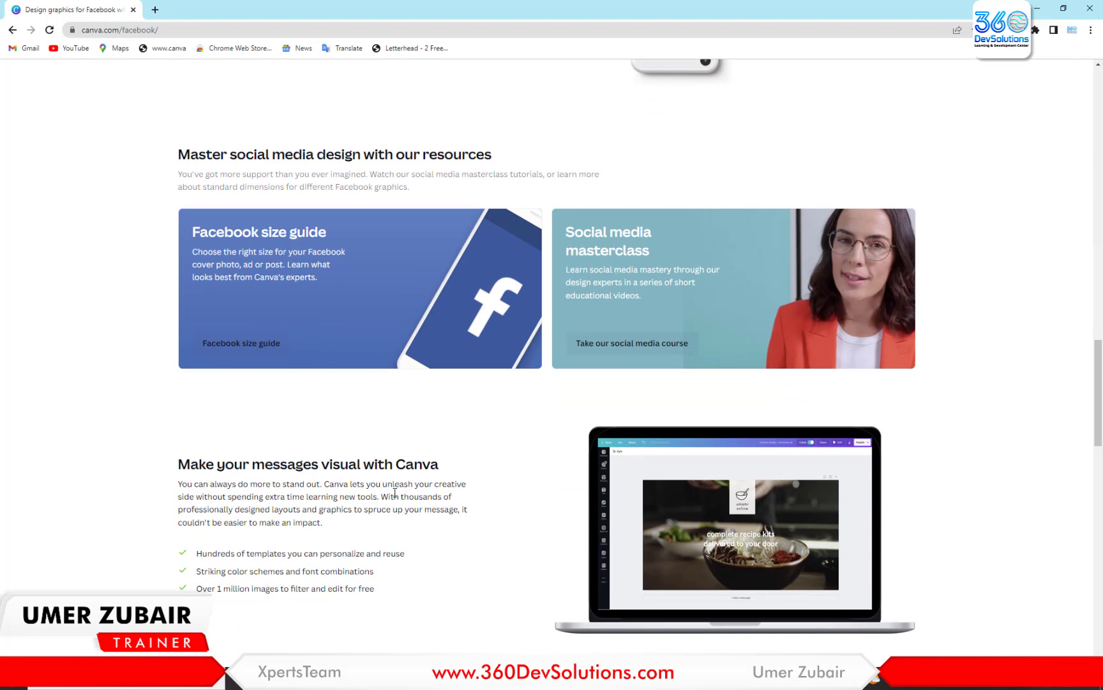
pyautogui.scroll(8, 395, 492)
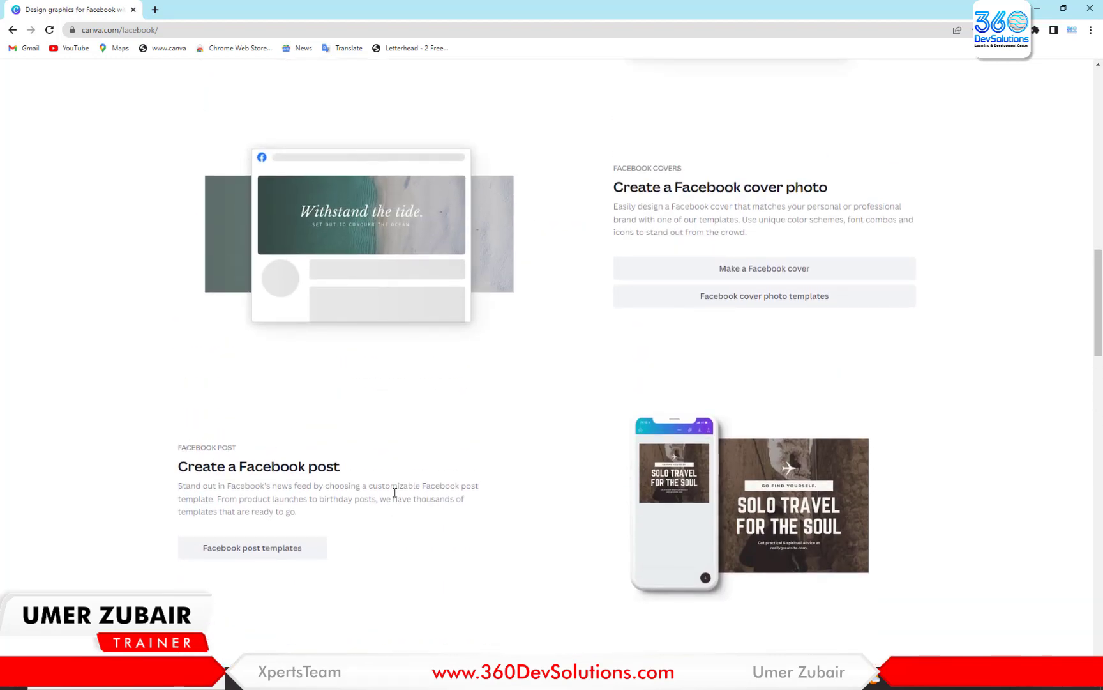
pyautogui.scroll(3, 395, 492)
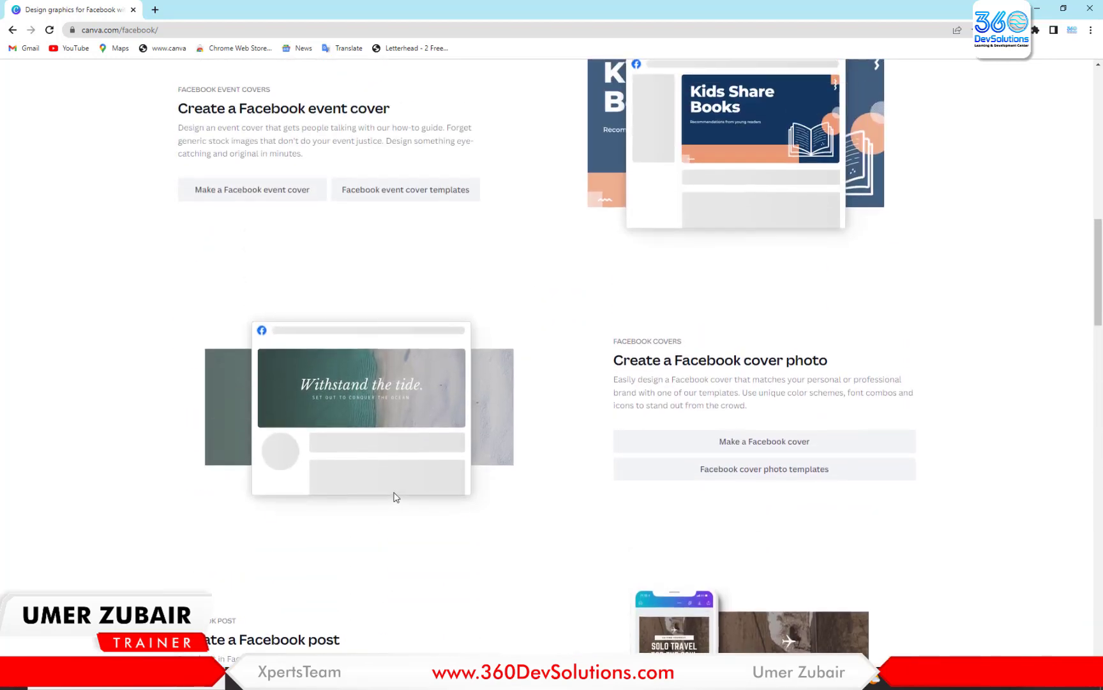
pyautogui.scroll(7, 395, 496)
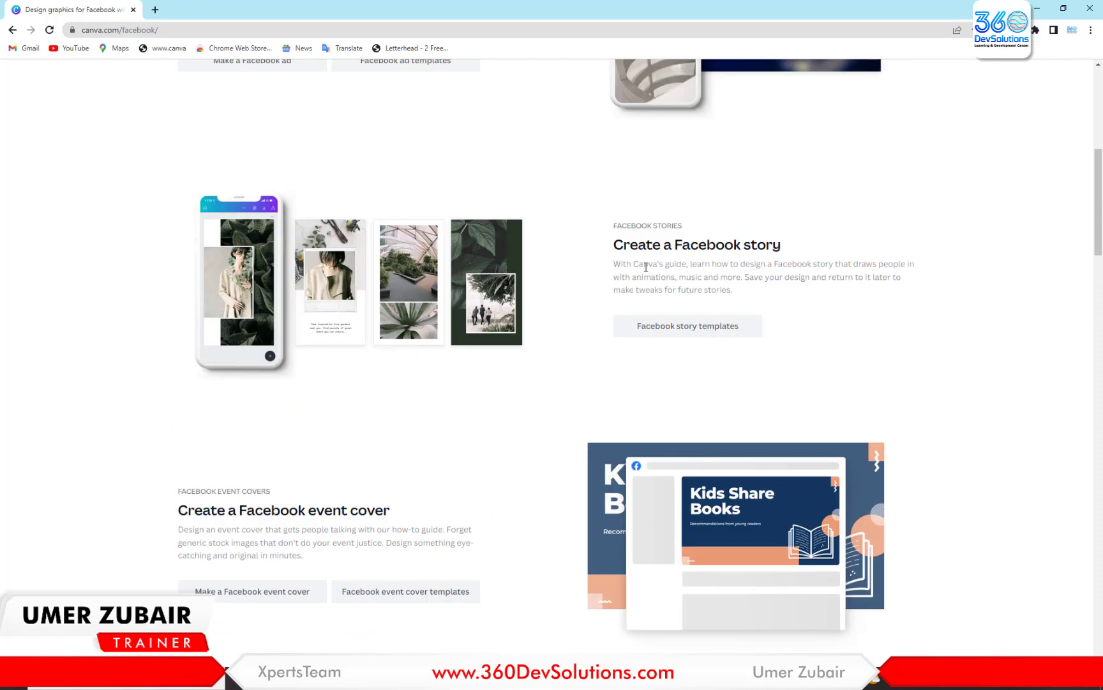
pyautogui.click(680, 333)
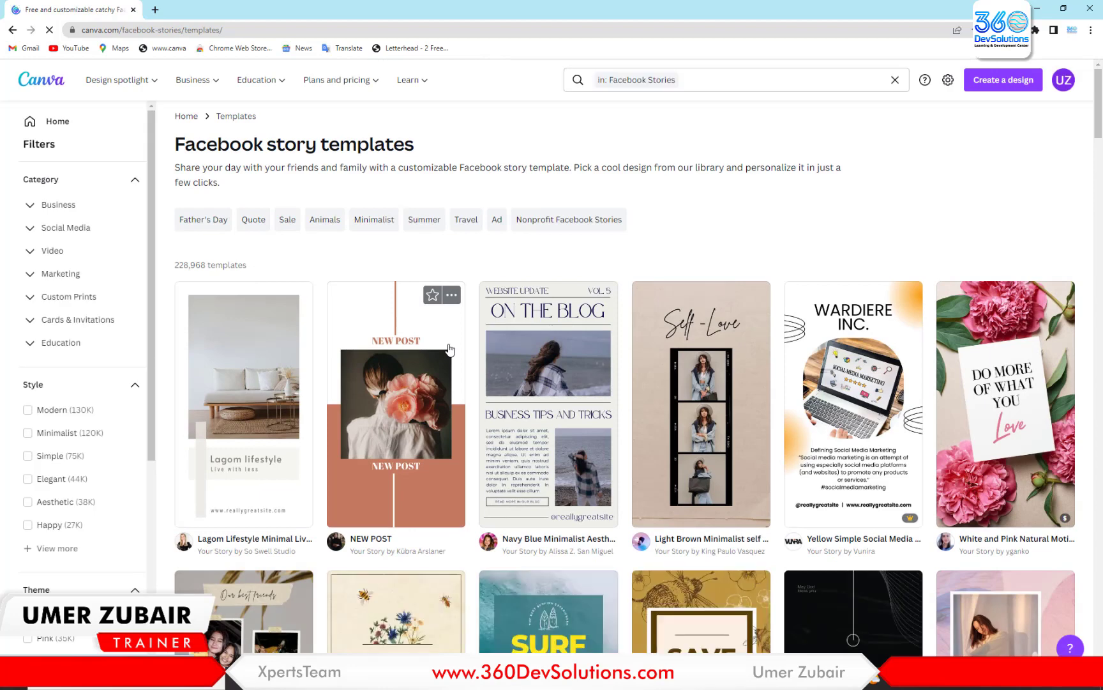
# Find the "Brown Simple Photo Social Media Marketing Instagram Story" template among the story templates and open it for customizing
pyautogui.scroll(-2, 436, 434)
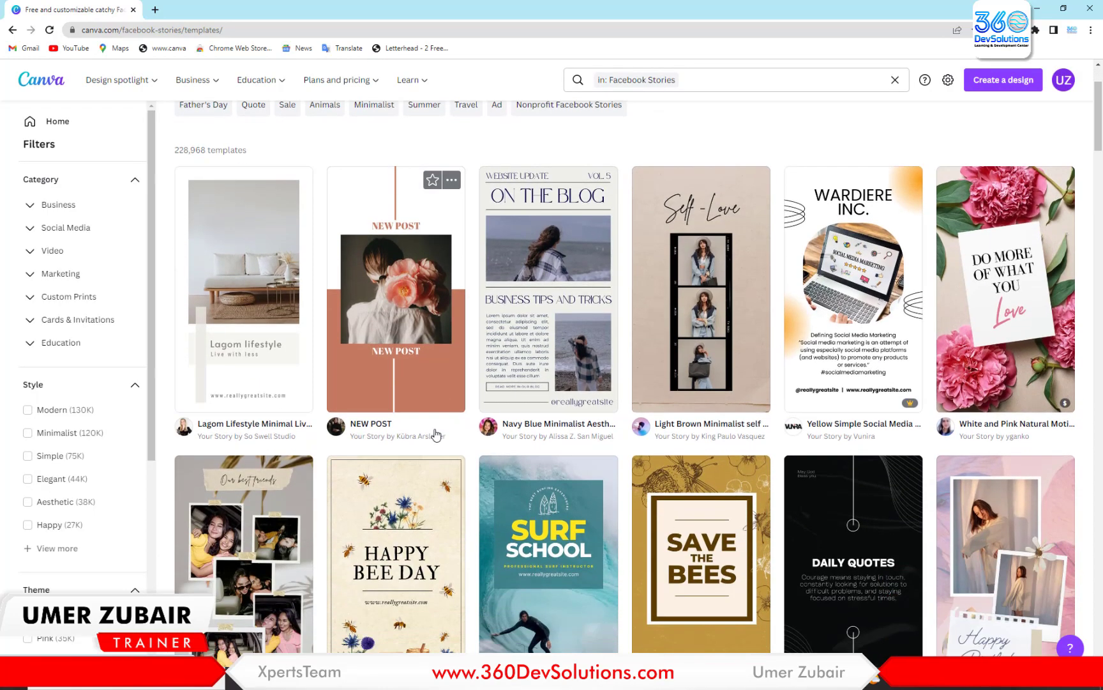
pyautogui.scroll(-10, 436, 434)
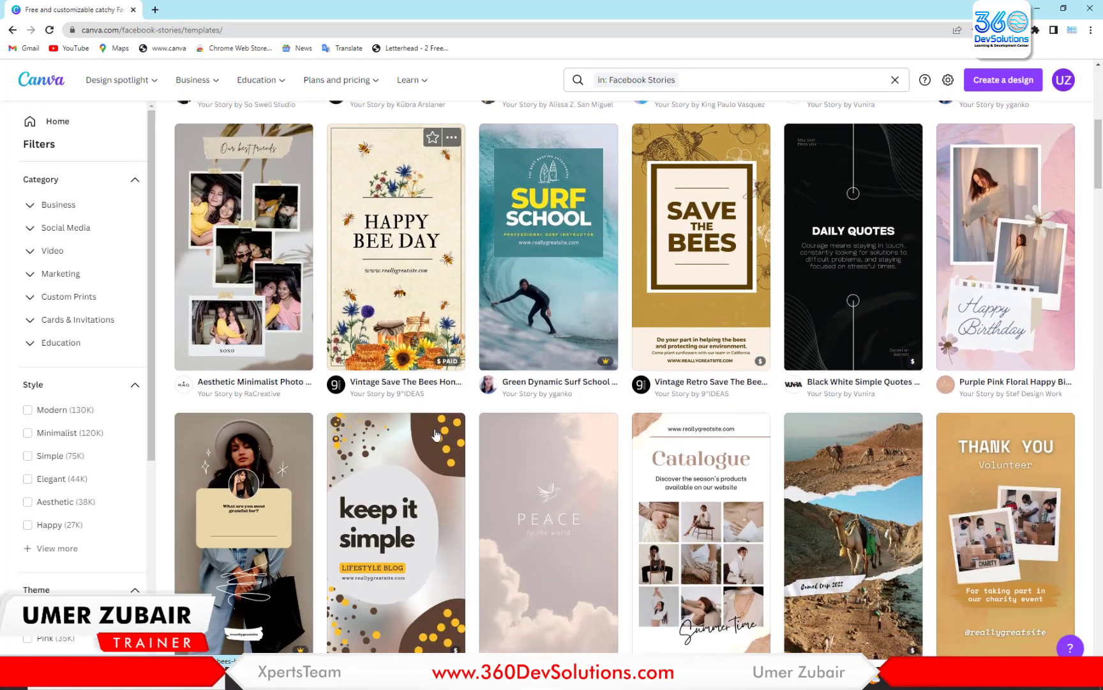
pyautogui.scroll(-3, 435, 434)
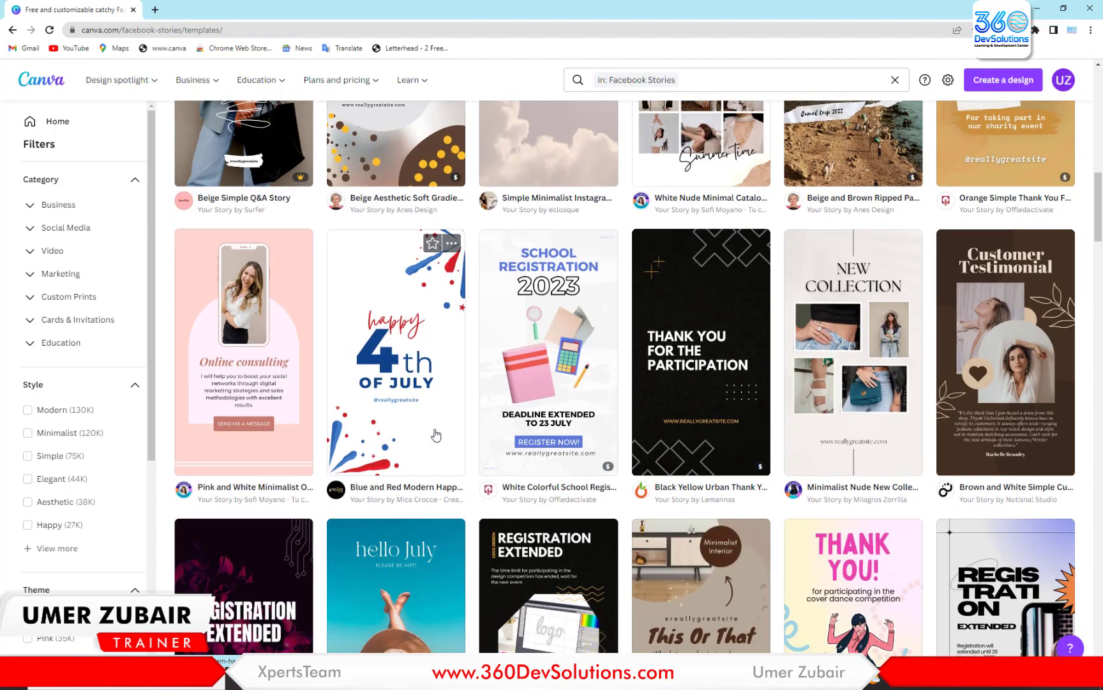
pyautogui.scroll(-2, 437, 435)
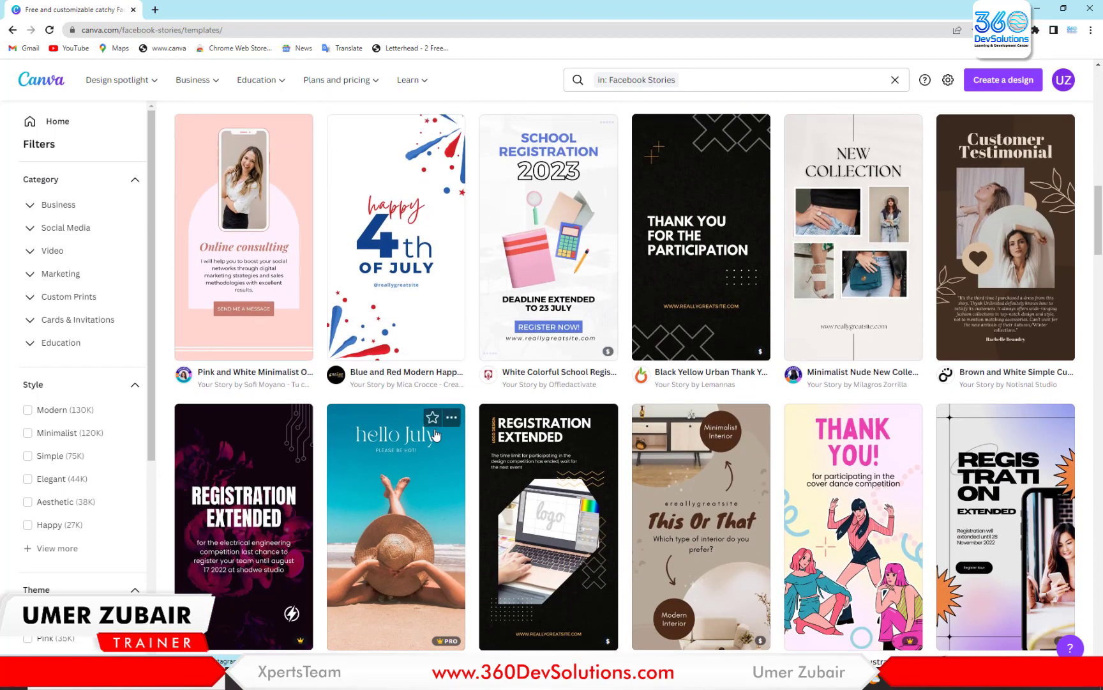
pyautogui.scroll(-7, 435, 434)
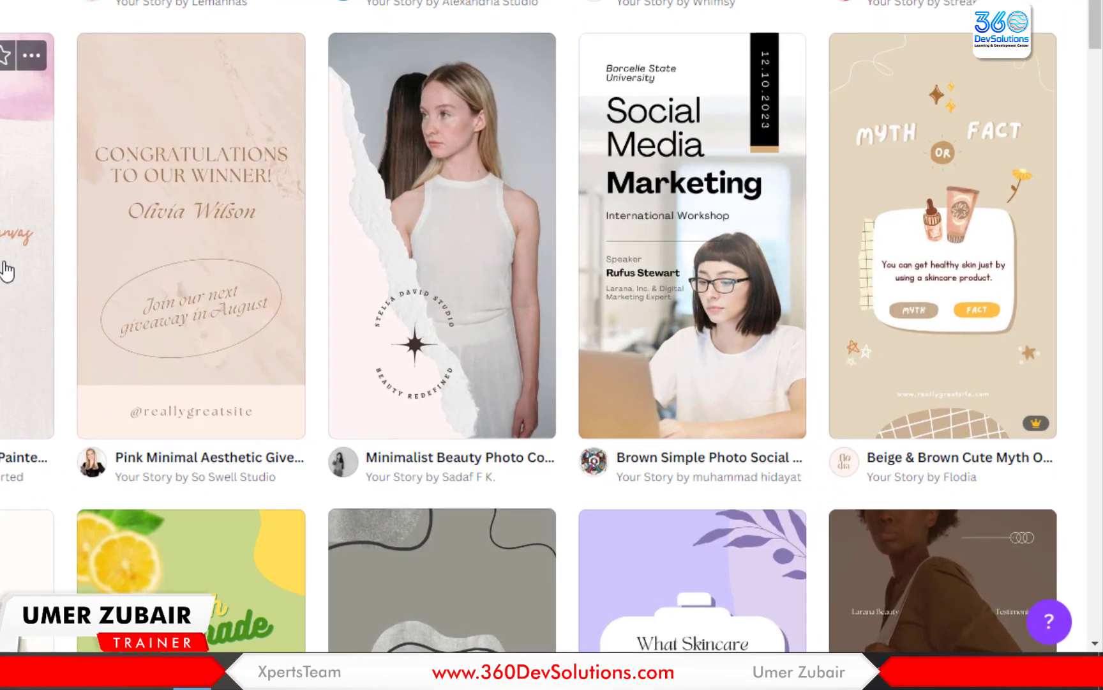
pyautogui.scroll(-3, 6, 270)
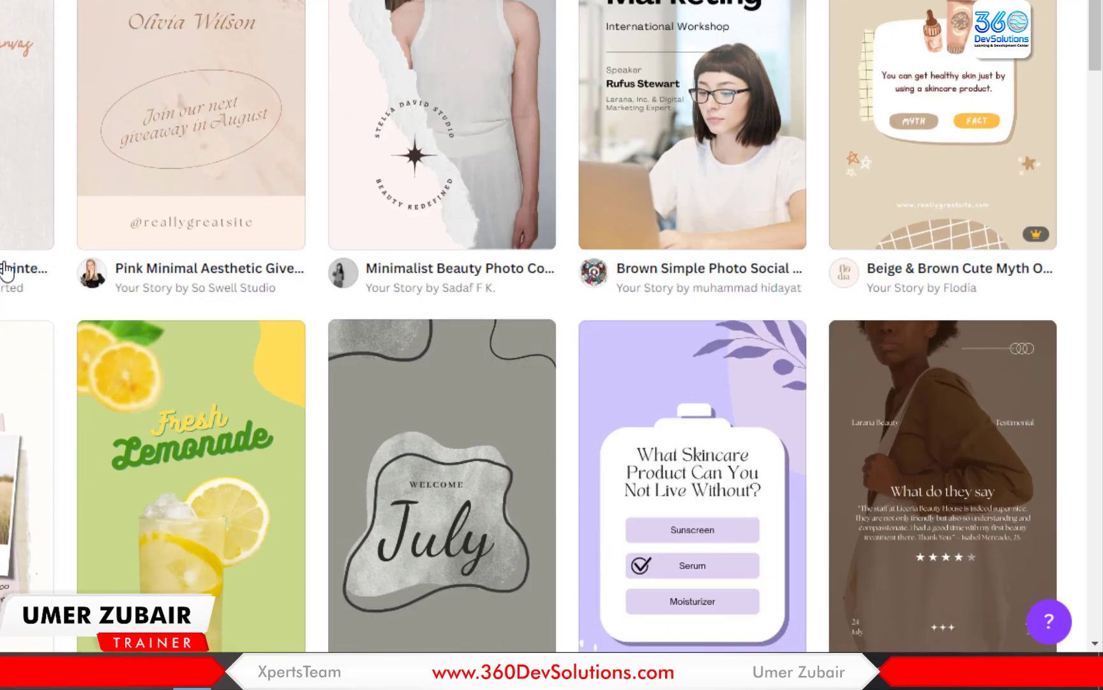
pyautogui.scroll(3, 6, 270)
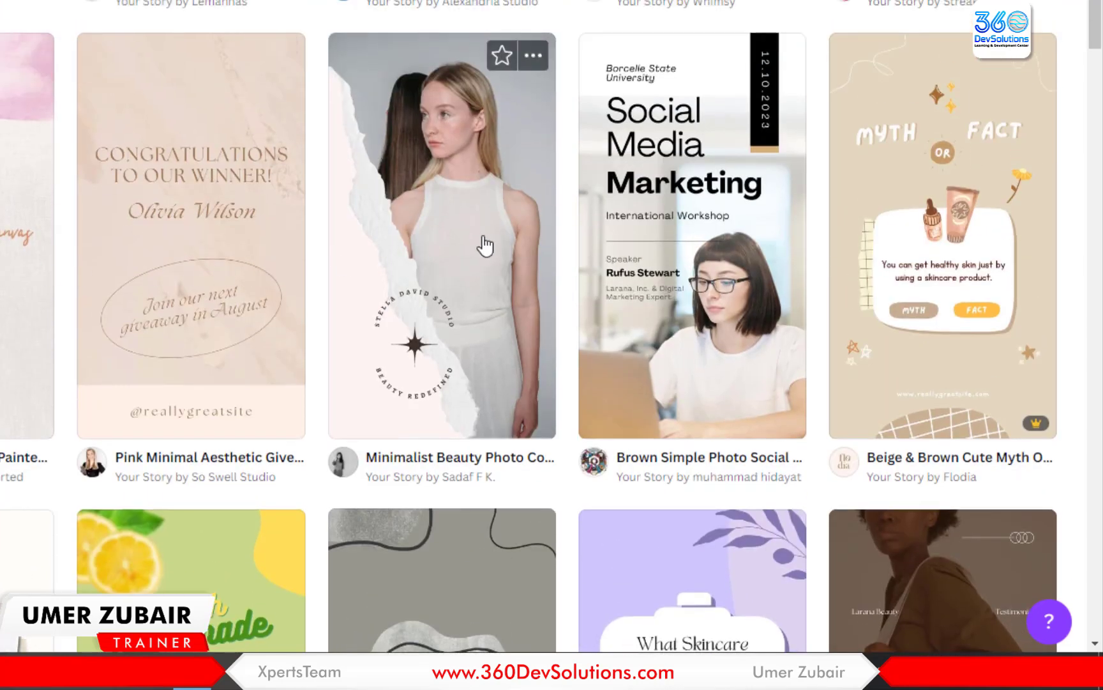
pyautogui.click(719, 210)
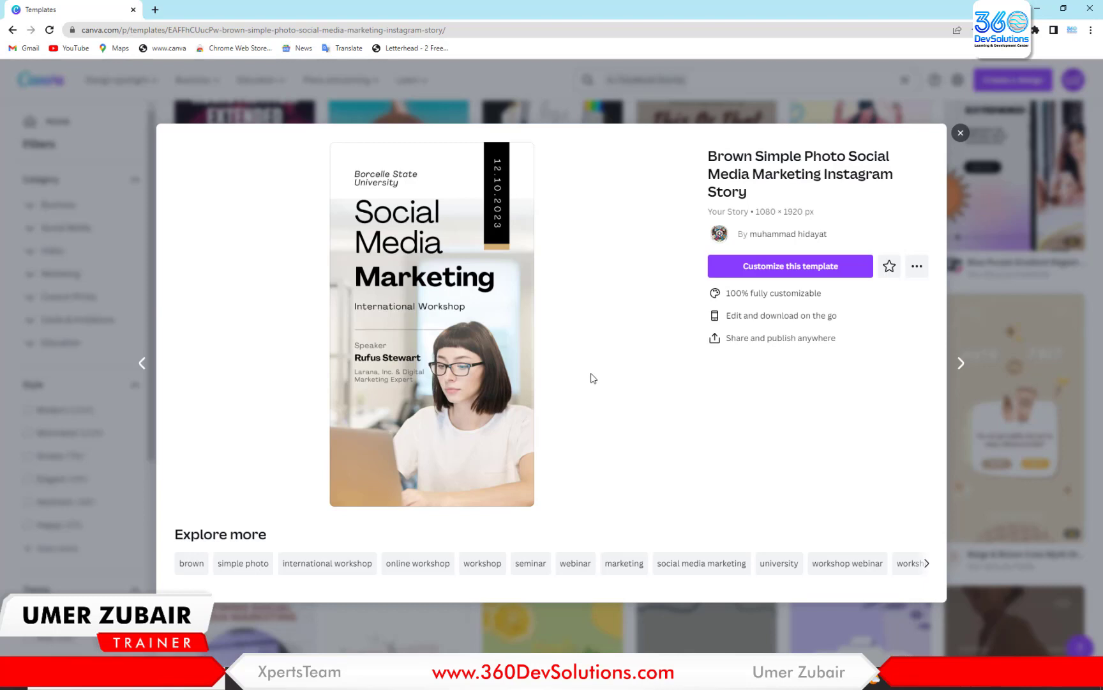
pyautogui.click(790, 270)
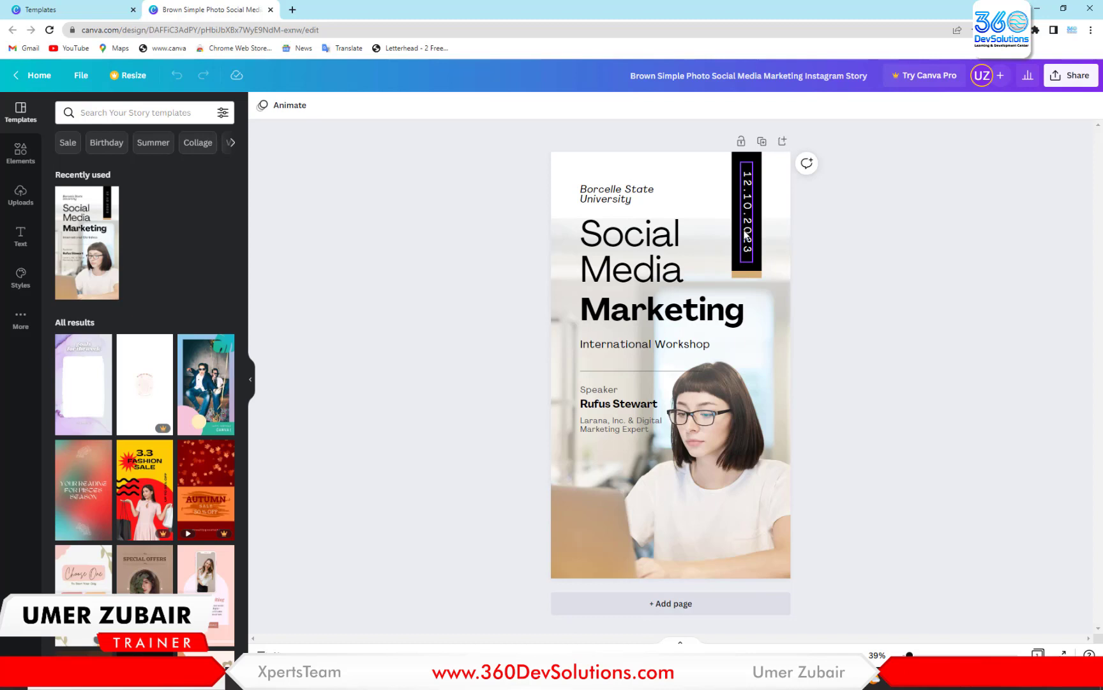
# Replace the "Borcelle State University" text above the story's main title with "360DevSolutions"
pyautogui.click(596, 203)
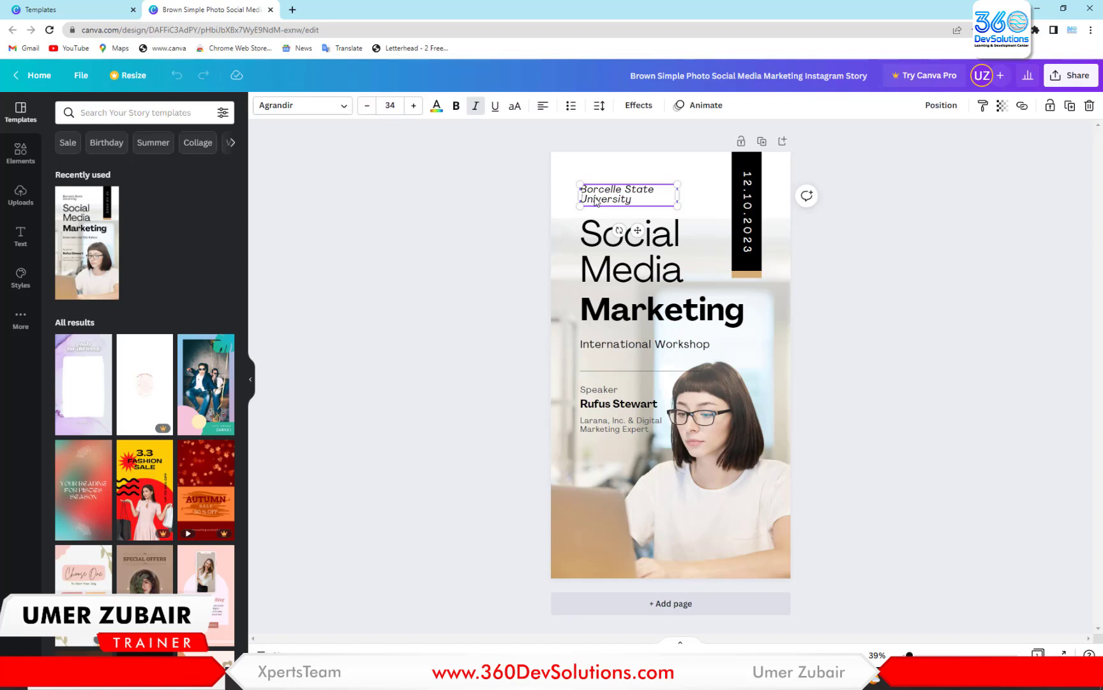
pyautogui.doubleClick(595, 199)
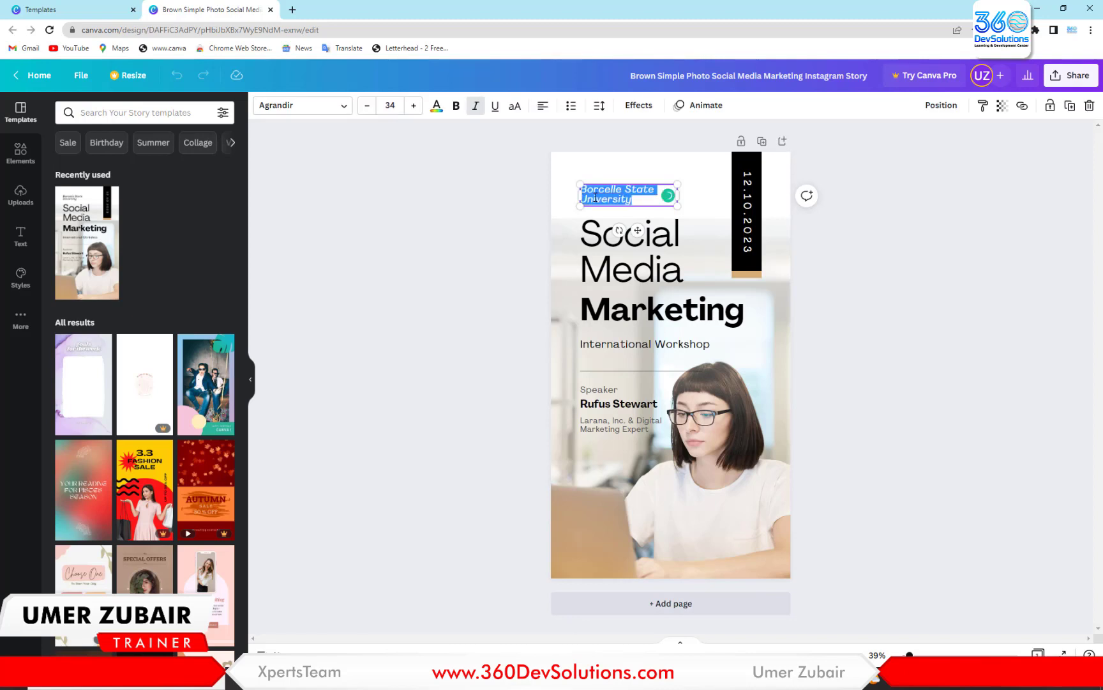
pyautogui.click(868, 258)
pyautogui.doubleClick(615, 198)
pyautogui.click(1040, 351)
pyautogui.doubleClick(617, 196)
pyautogui.write('360')
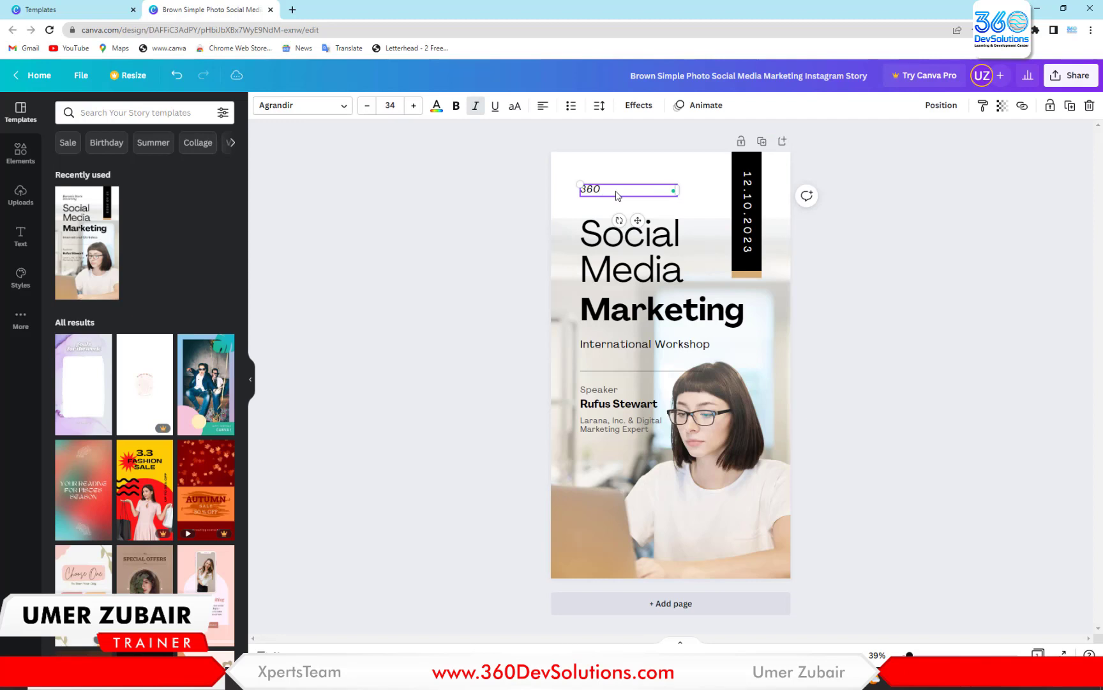
pyautogui.write('DevSolutions')
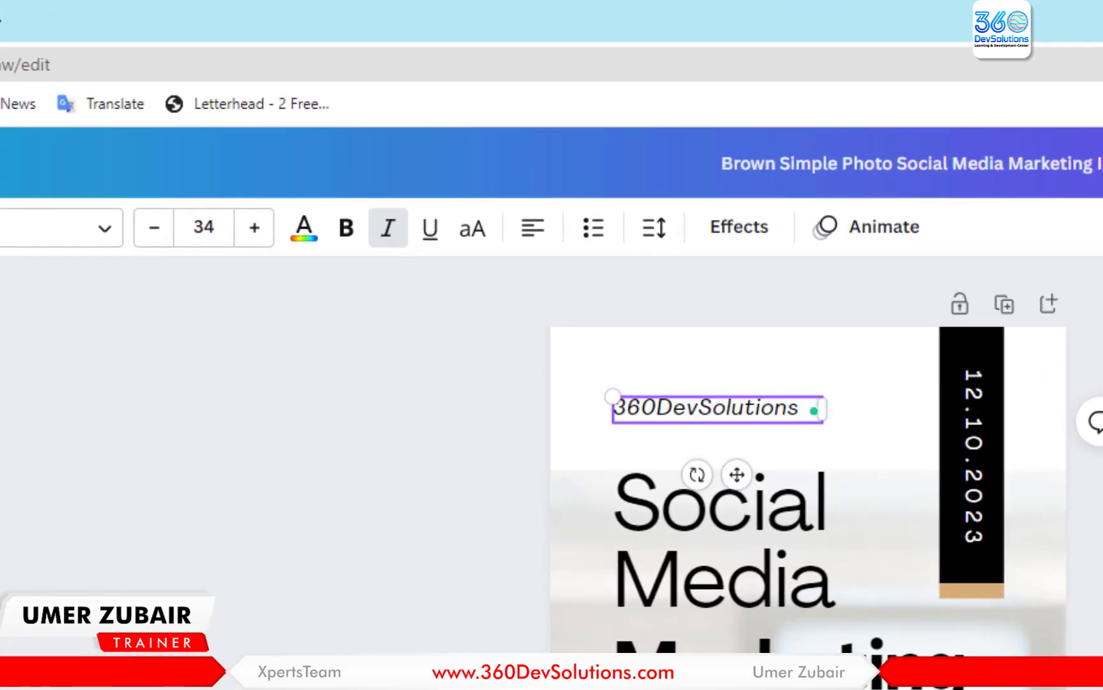
pyautogui.press('Escape')
# Change the text color of "360DevSolutions" to light blue from the default colors
pyautogui.click(692, 403)
pyautogui.doubleClick(693, 405)
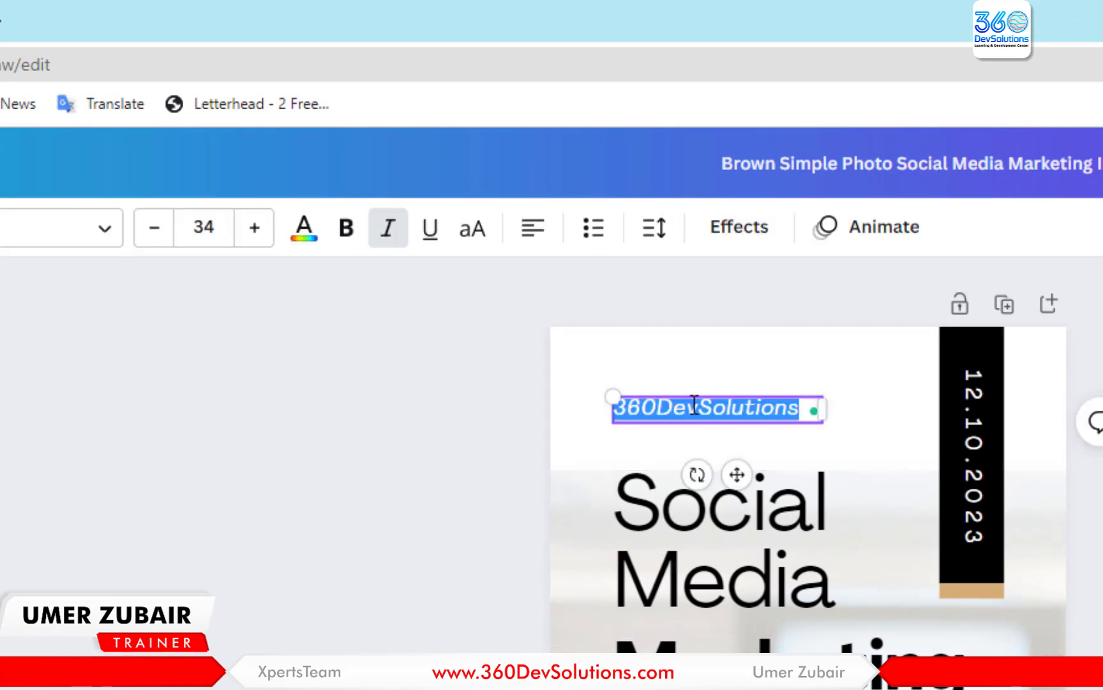
pyautogui.click(777, 411)
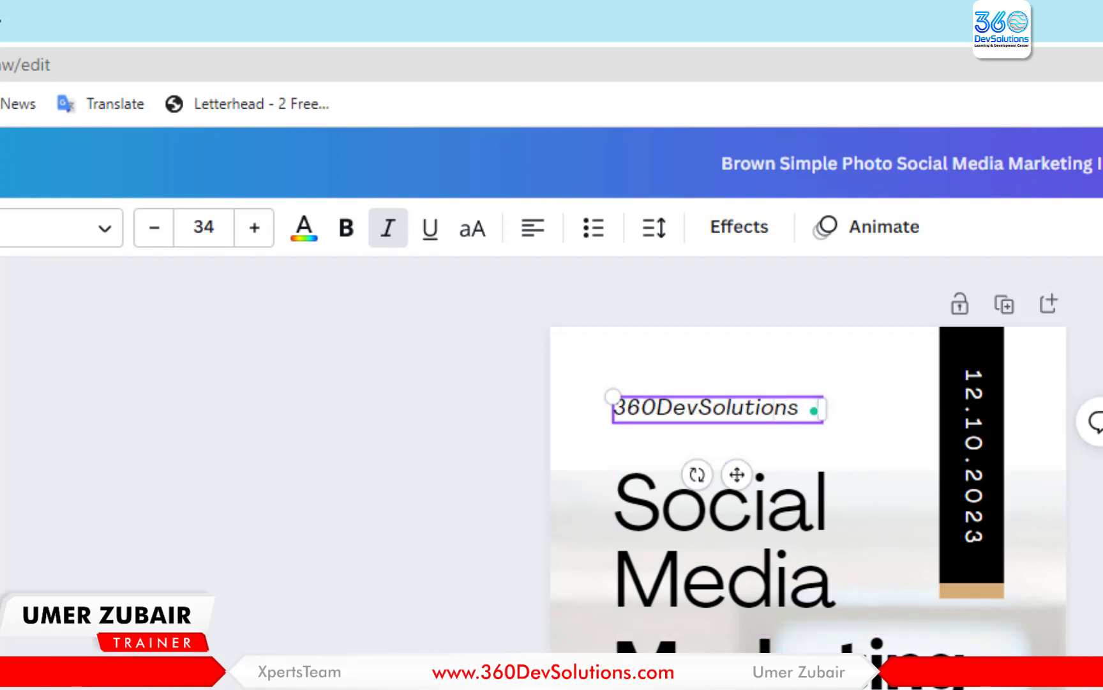
pyautogui.keyDown('ctrl'); pyautogui.scroll(3, 734, 498); pyautogui.keyUp('ctrl')
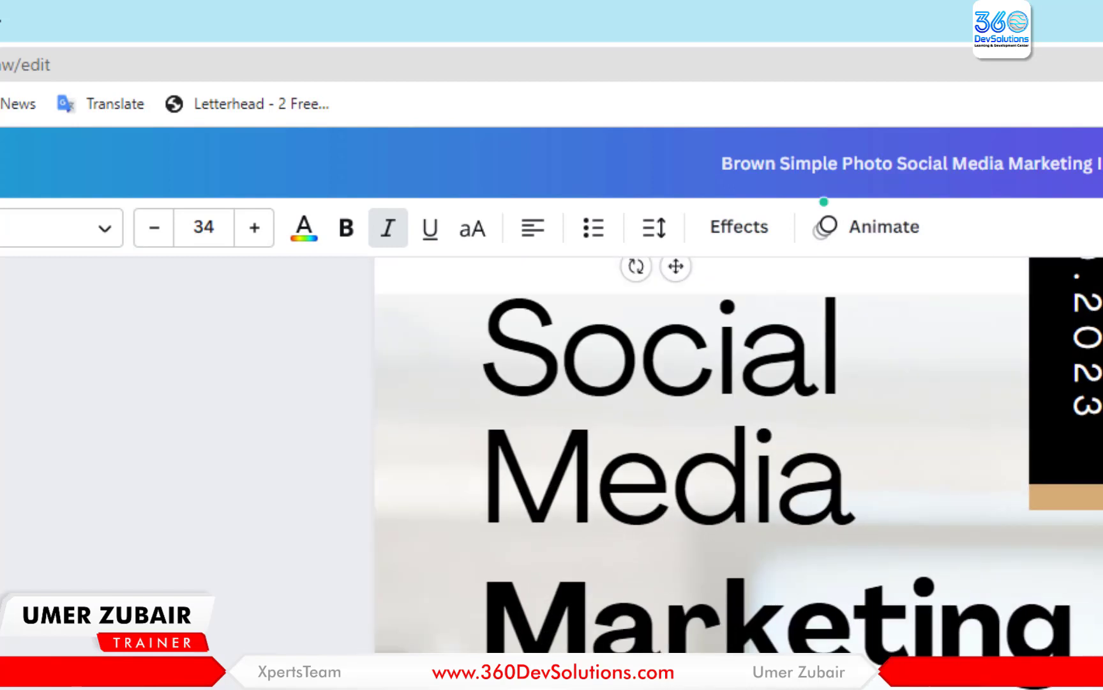
pyautogui.scroll(1, 734, 498)
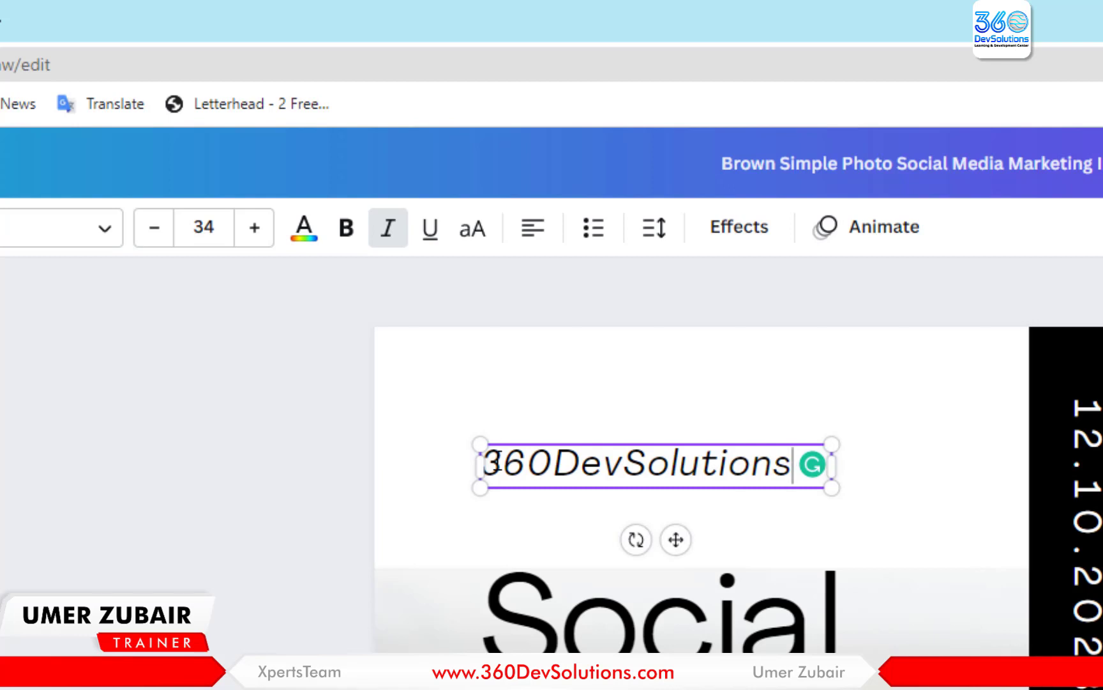
pyautogui.moveTo(503, 462); pyautogui.dragTo(775, 472)
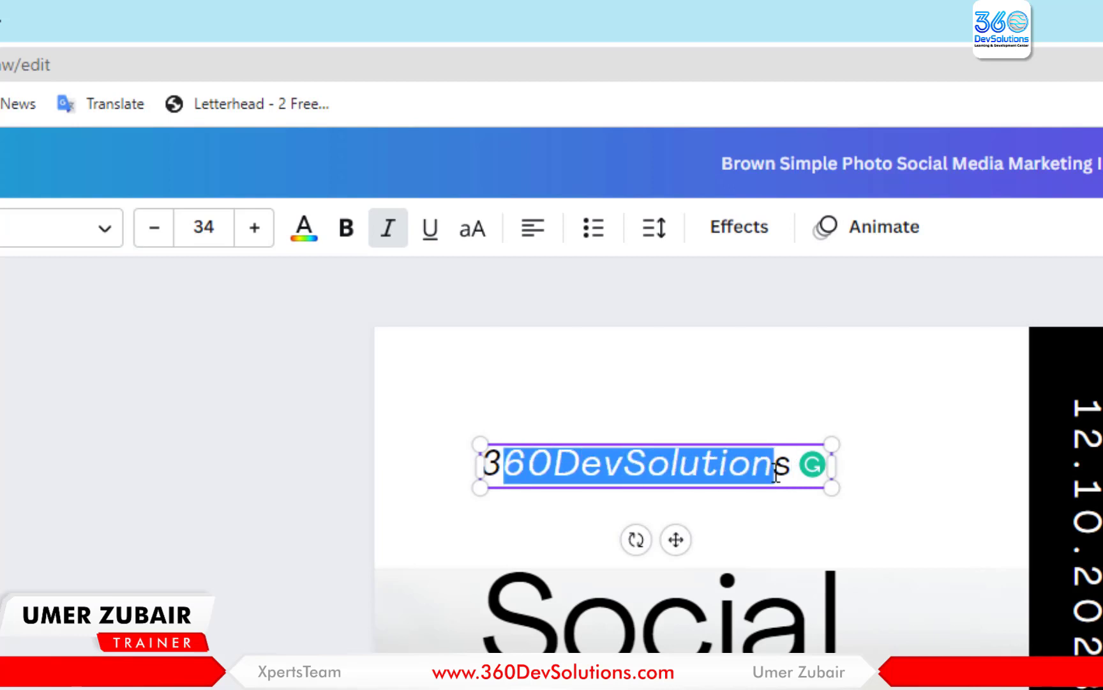
pyautogui.doubleClick(776, 473)
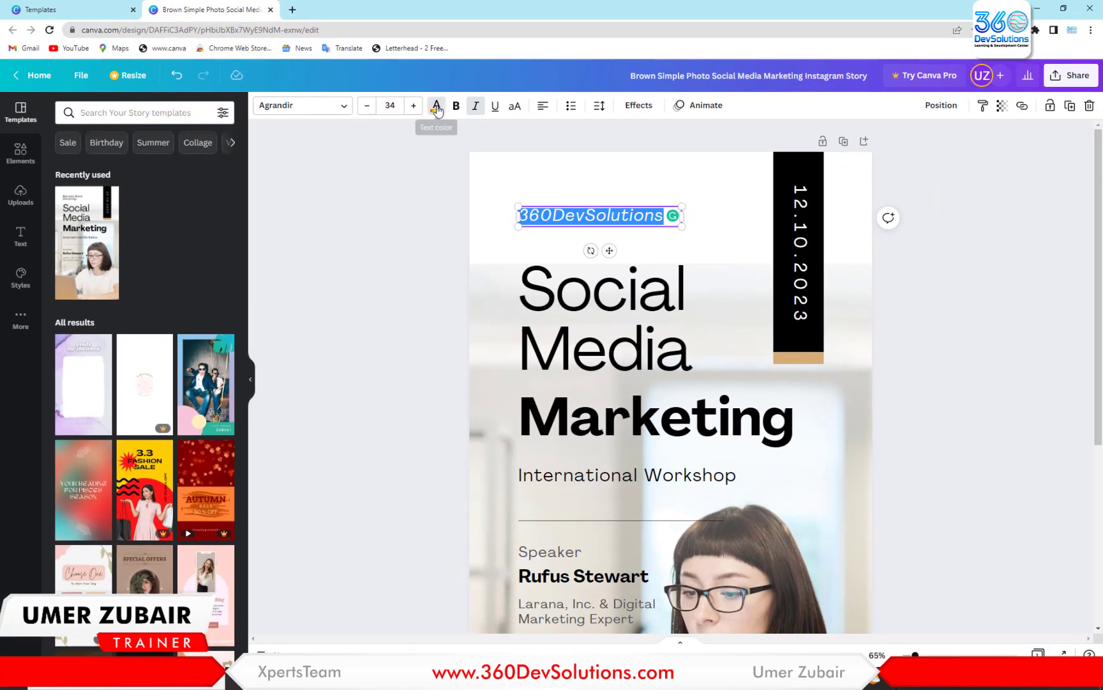
pyautogui.click(403, 137)
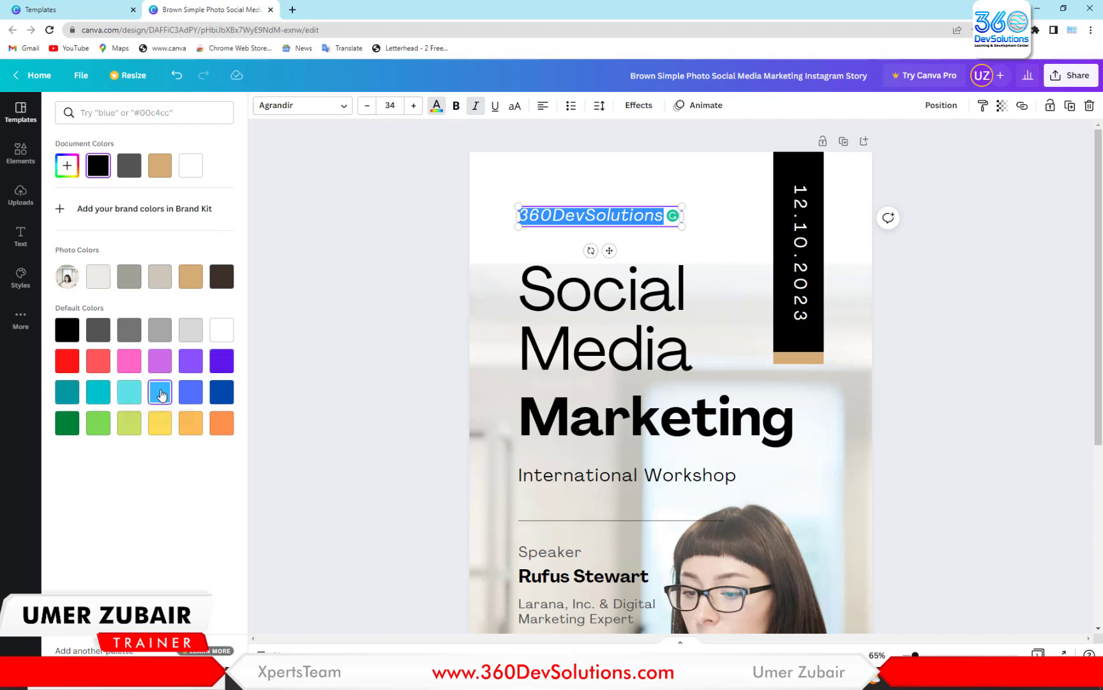
pyautogui.click(160, 392)
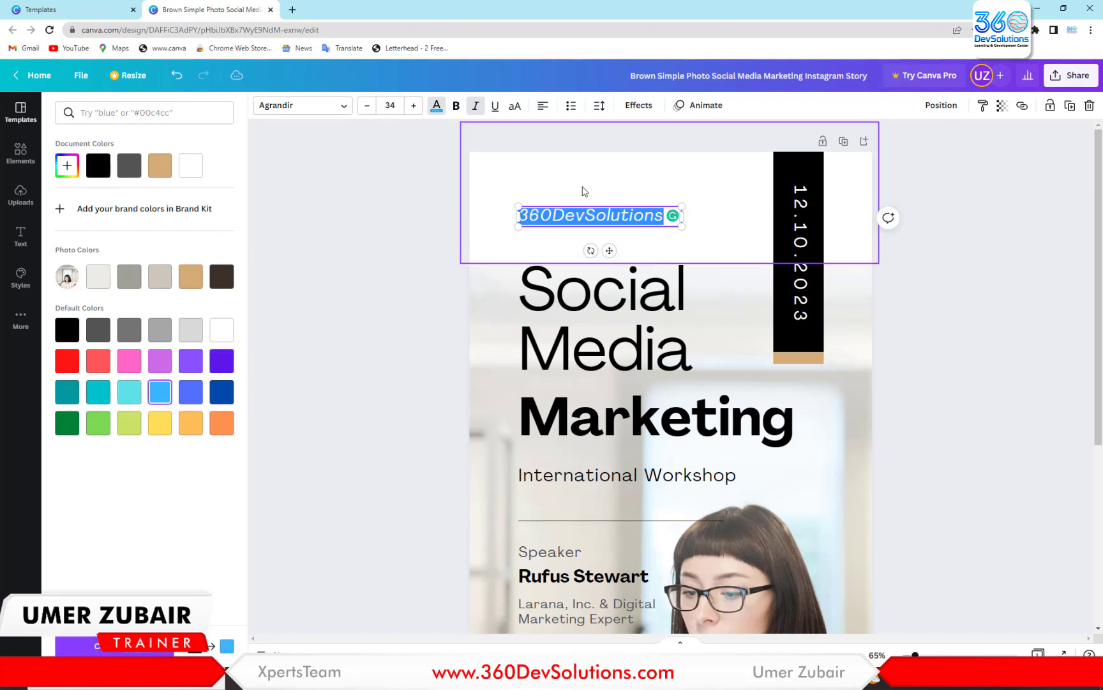
pyautogui.click(581, 190)
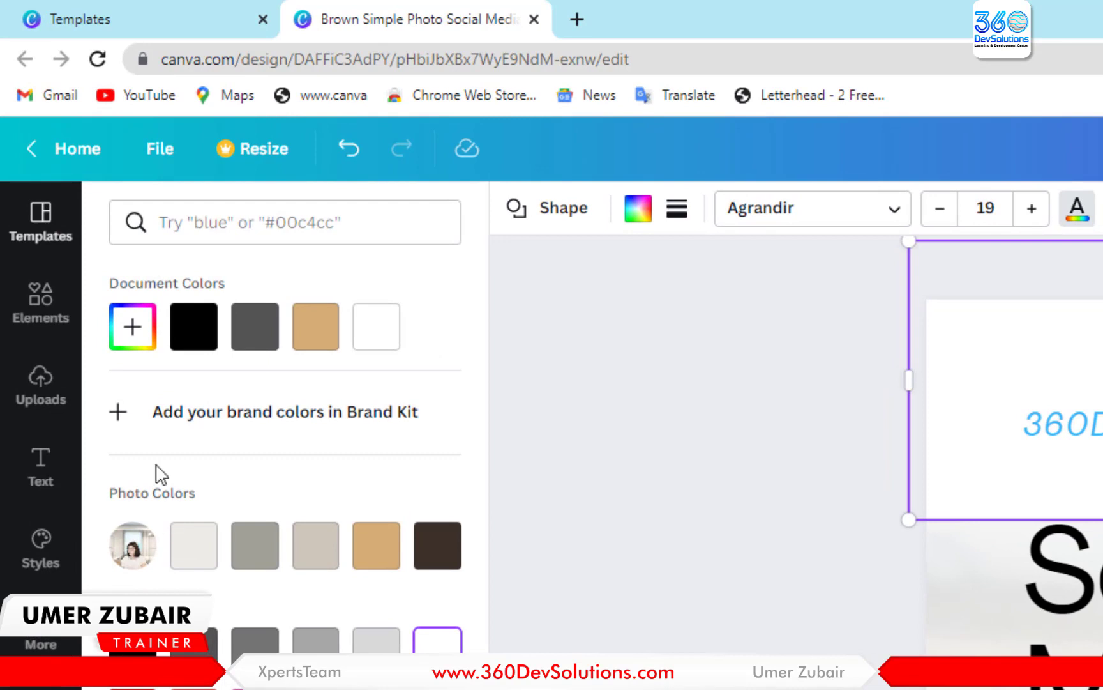
# Set the text color of the blank white header shape to a custom purple, #4A2D8F
pyautogui.click(133, 327)
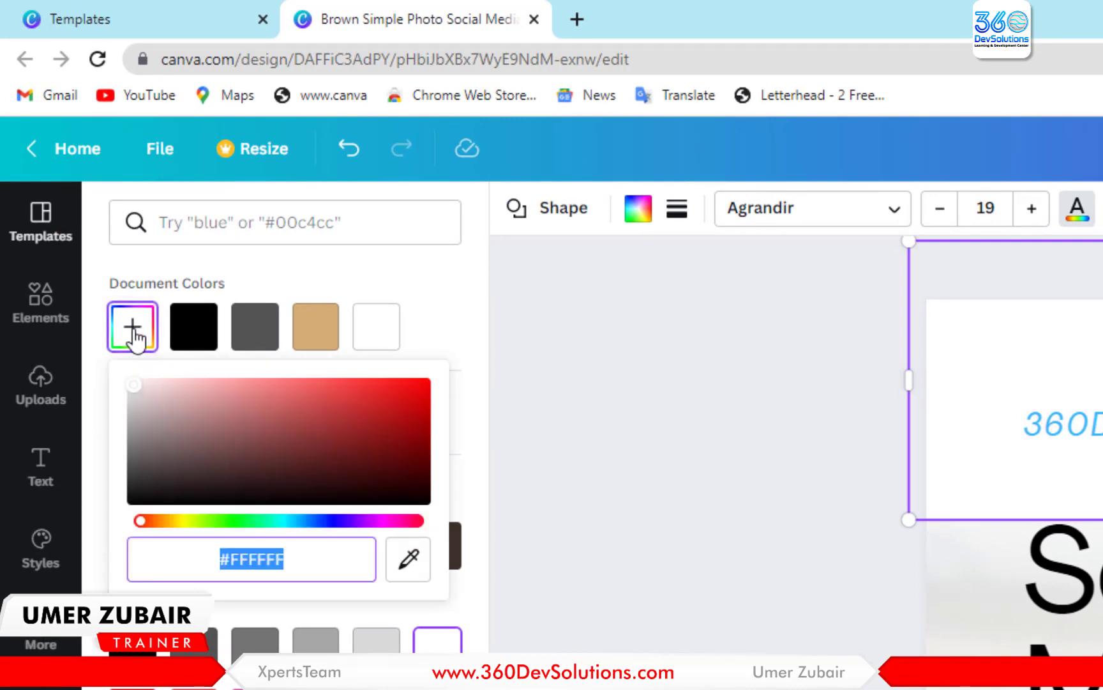
pyautogui.click(290, 426)
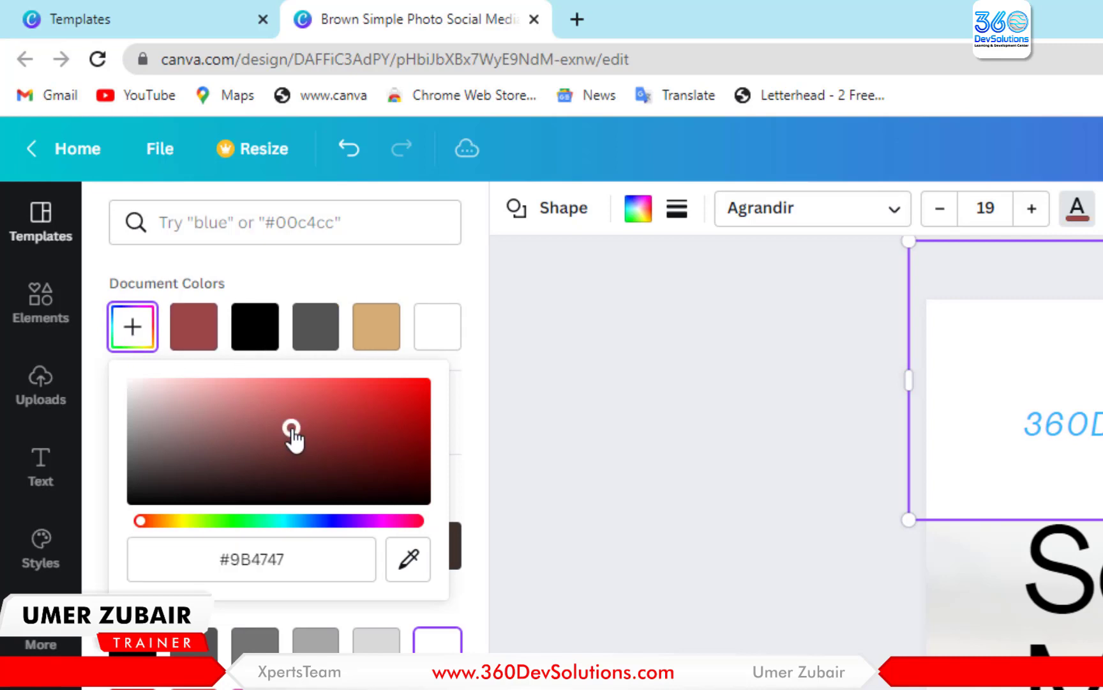
pyautogui.click(335, 433)
pyautogui.moveTo(337, 521)
pyautogui.mouseDown()
pyautogui.moveTo(241, 524)
pyautogui.moveTo(340, 525)
pyautogui.mouseUp()
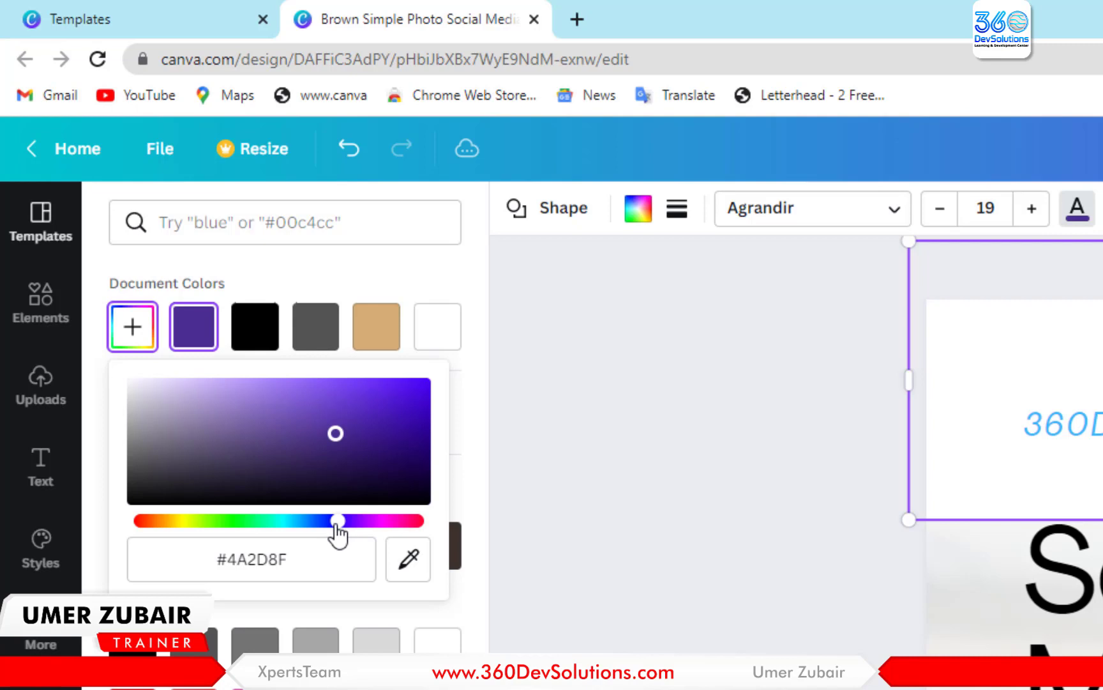
pyautogui.click(219, 558)
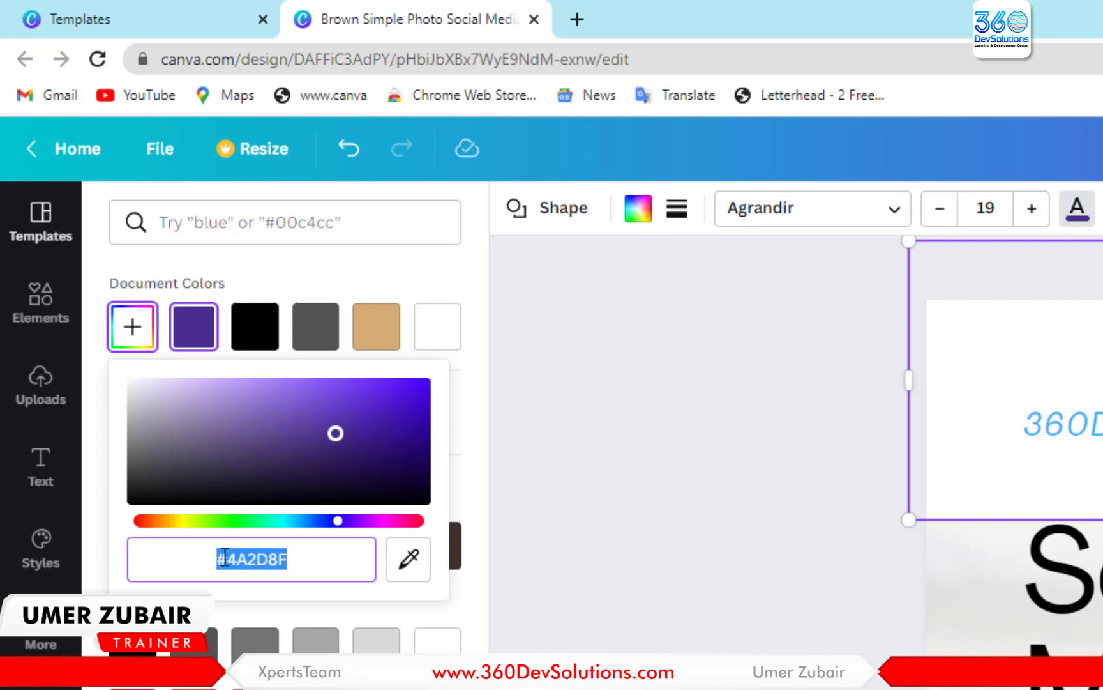
pyautogui.click(290, 559)
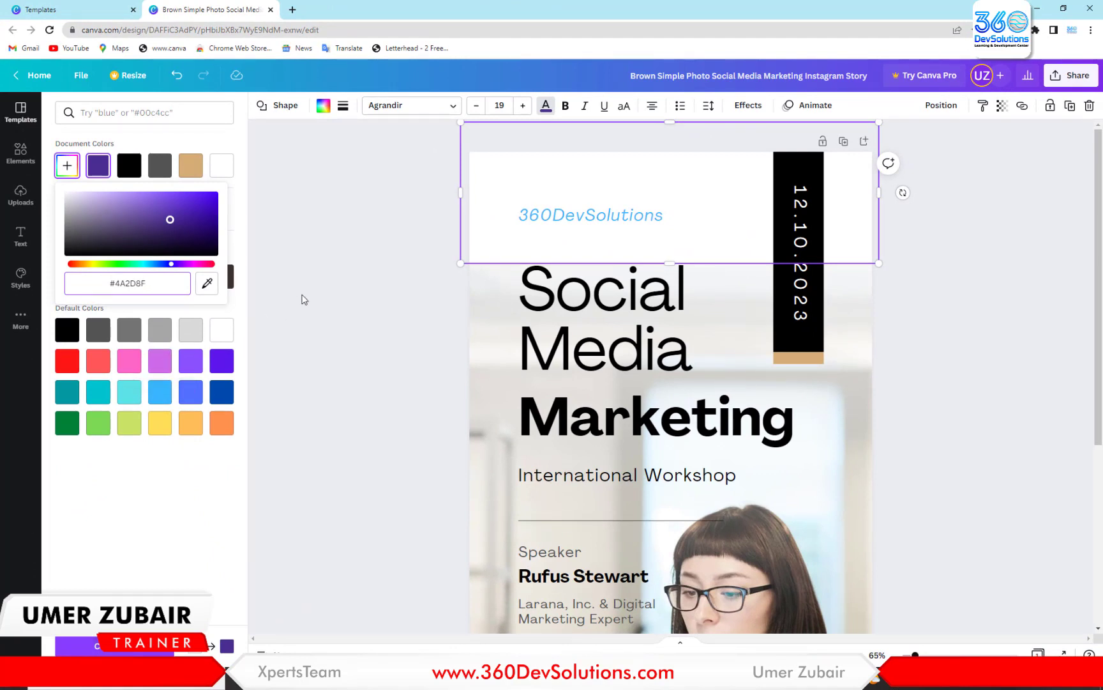
pyautogui.press('Escape')
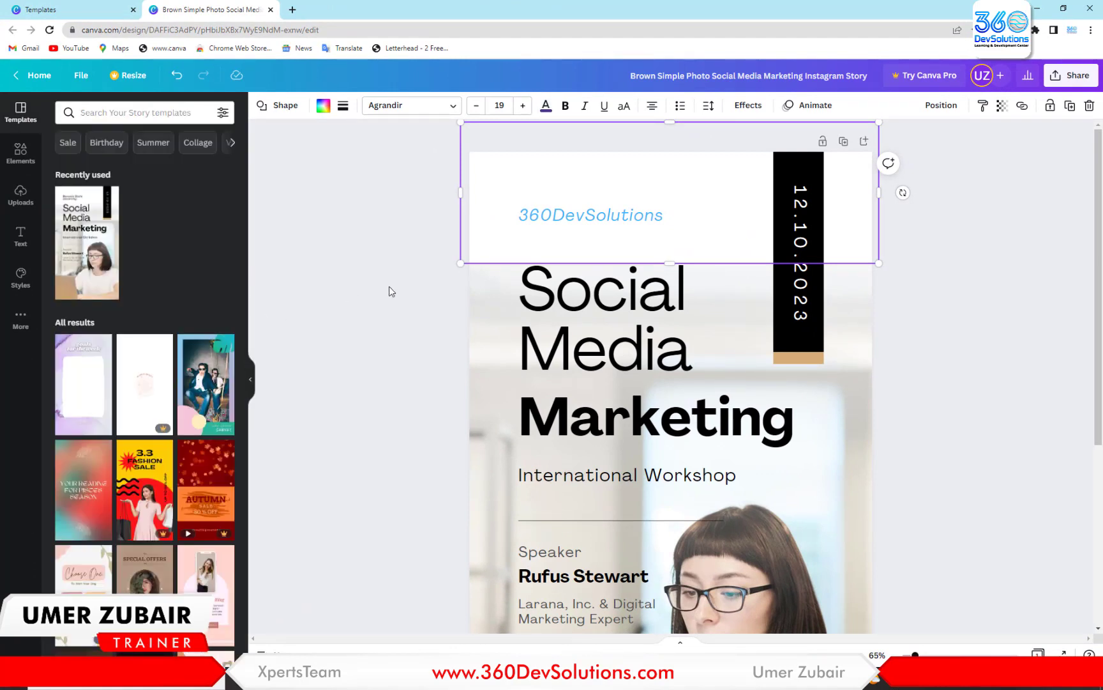
# Make the "360DevSolutions" text above the main title bold
pyautogui.click(552, 217)
pyautogui.doubleClick(552, 217)
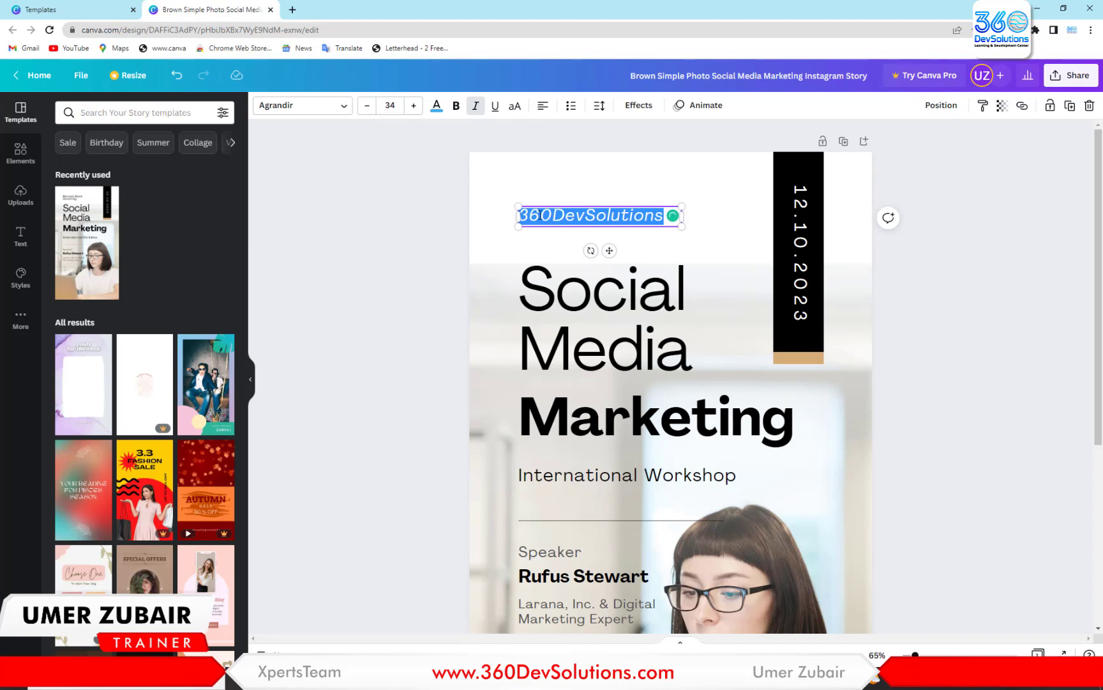
pyautogui.click(456, 106)
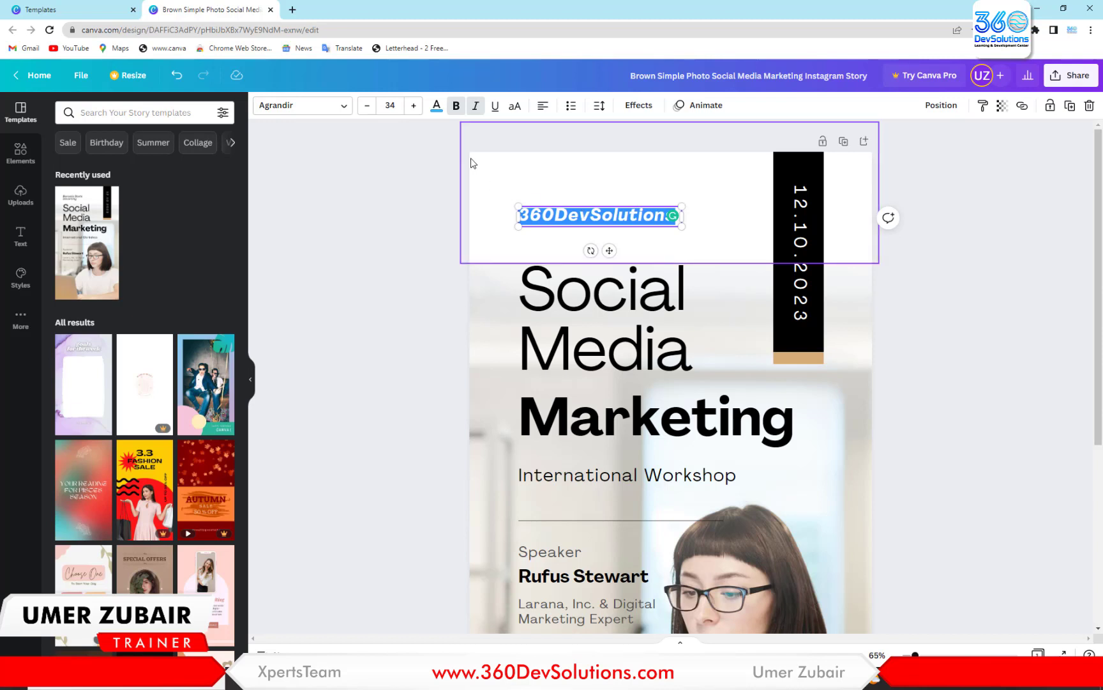
# Toggle italics off and back on for "360DevSolutions" and try underlining it
pyautogui.click(475, 107)
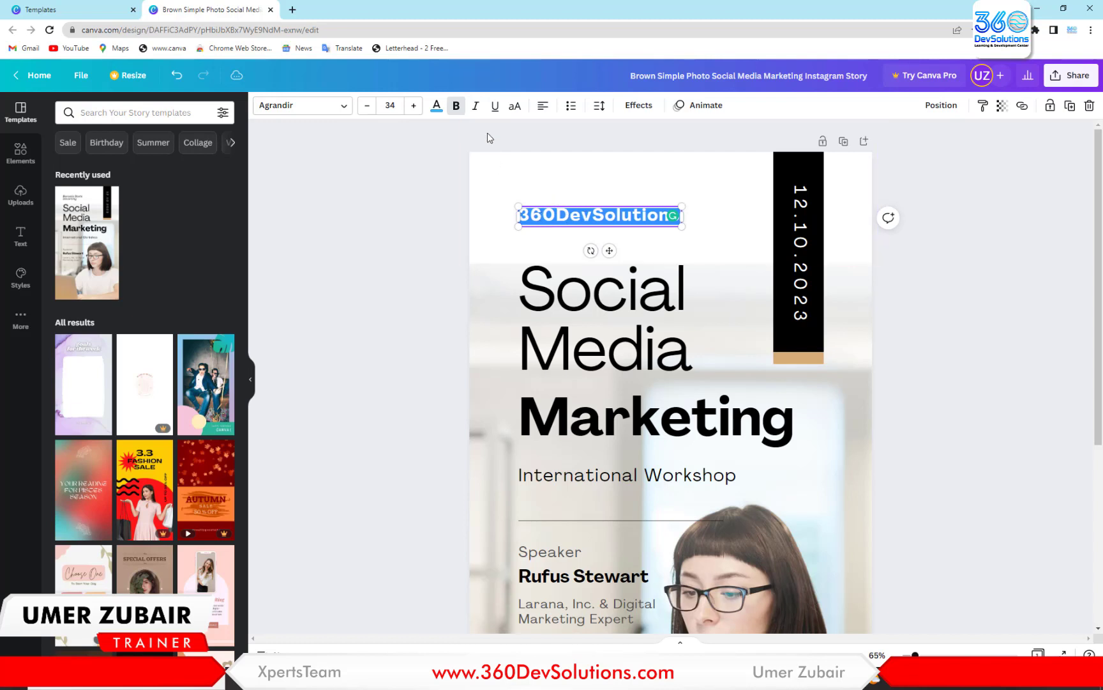
pyautogui.click(475, 108)
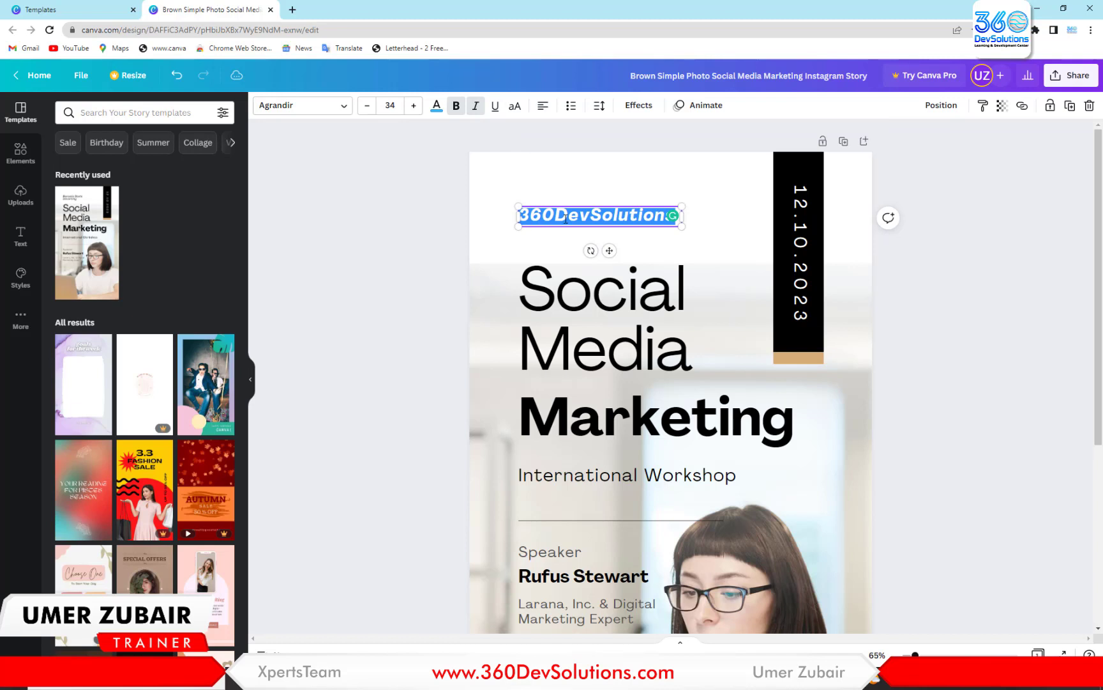
pyautogui.click(496, 109)
pyautogui.click(420, 185)
# Try center and right alignment on the "360DevSolutions" text, and return it to left alignment
pyautogui.click(546, 212)
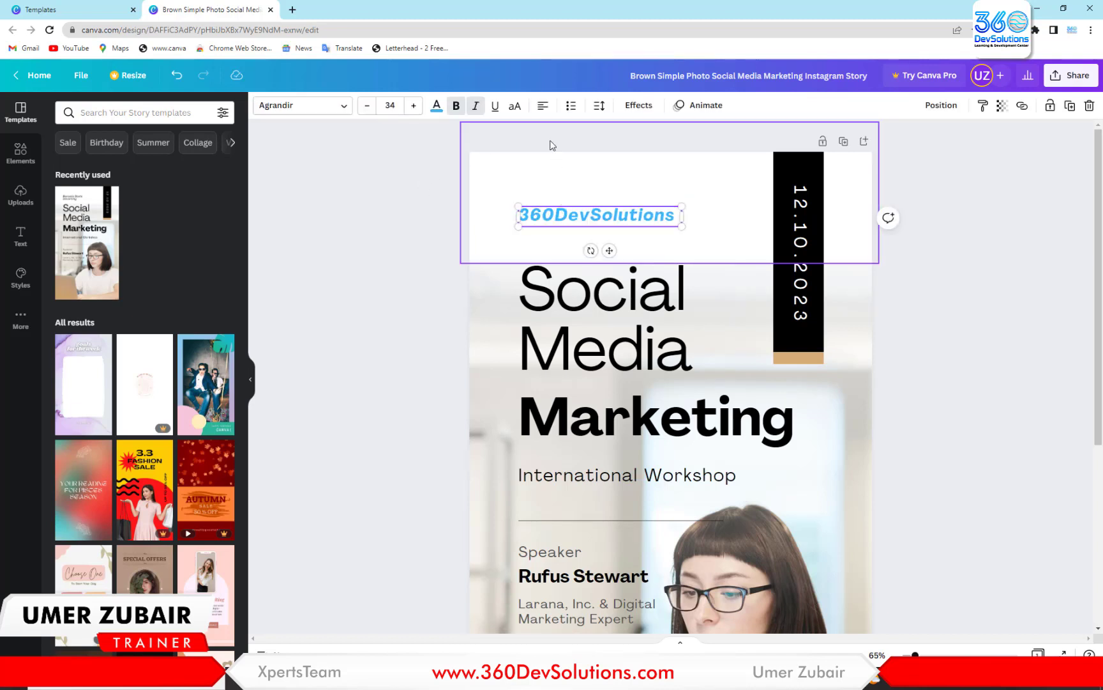
pyautogui.click(543, 106)
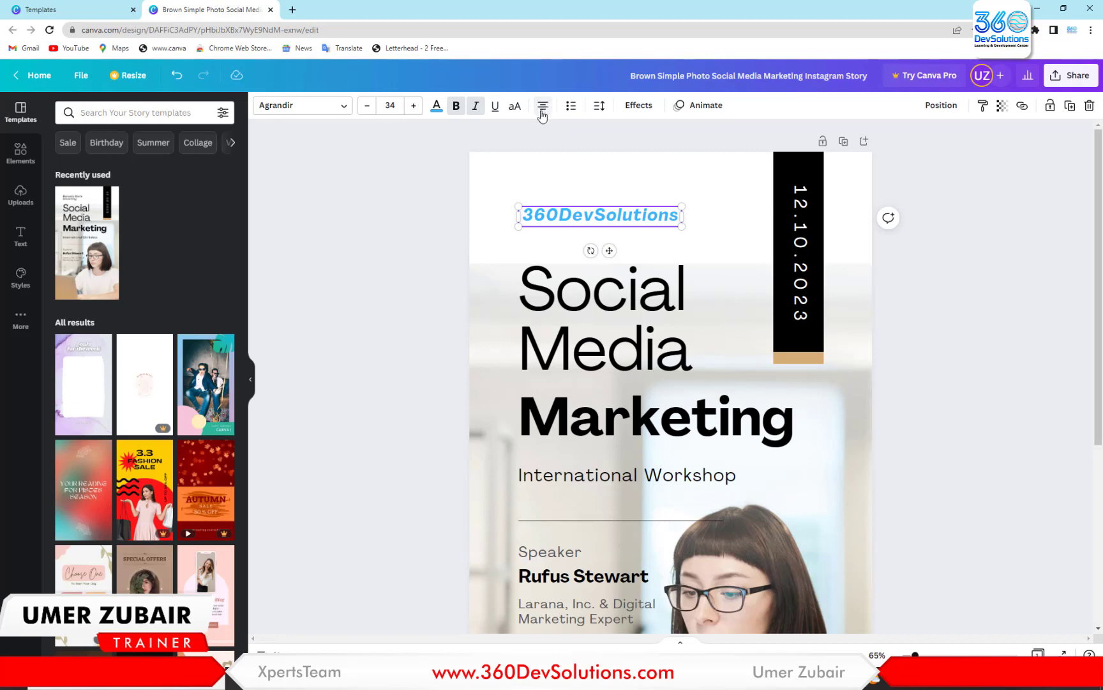
pyautogui.click(544, 115)
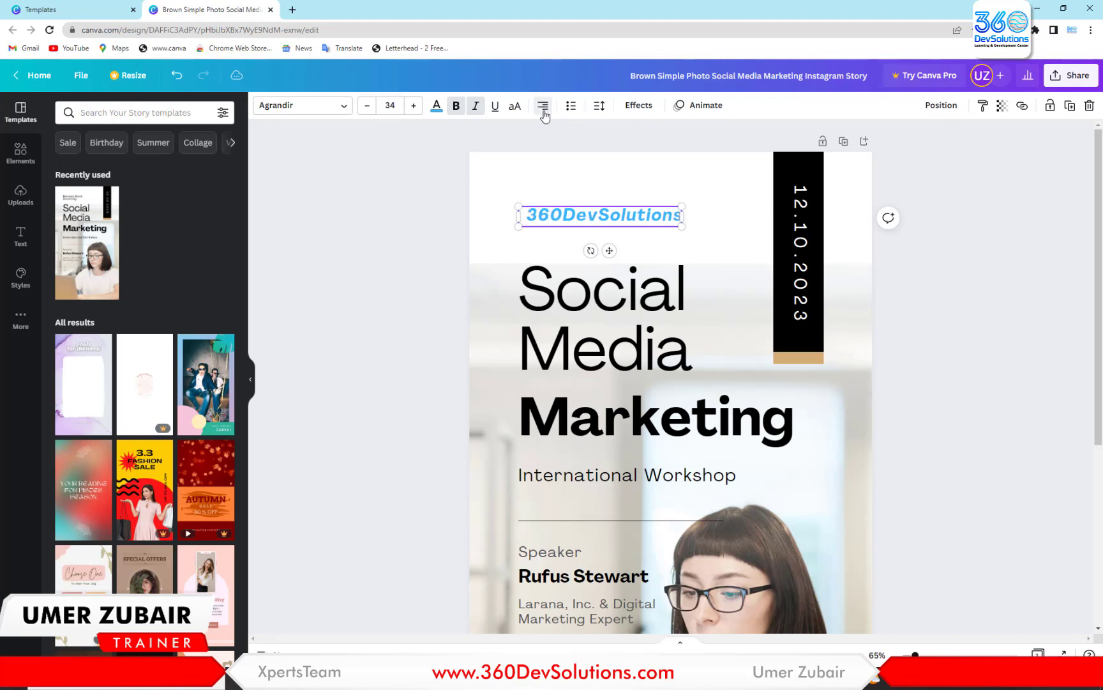
pyautogui.click(544, 115)
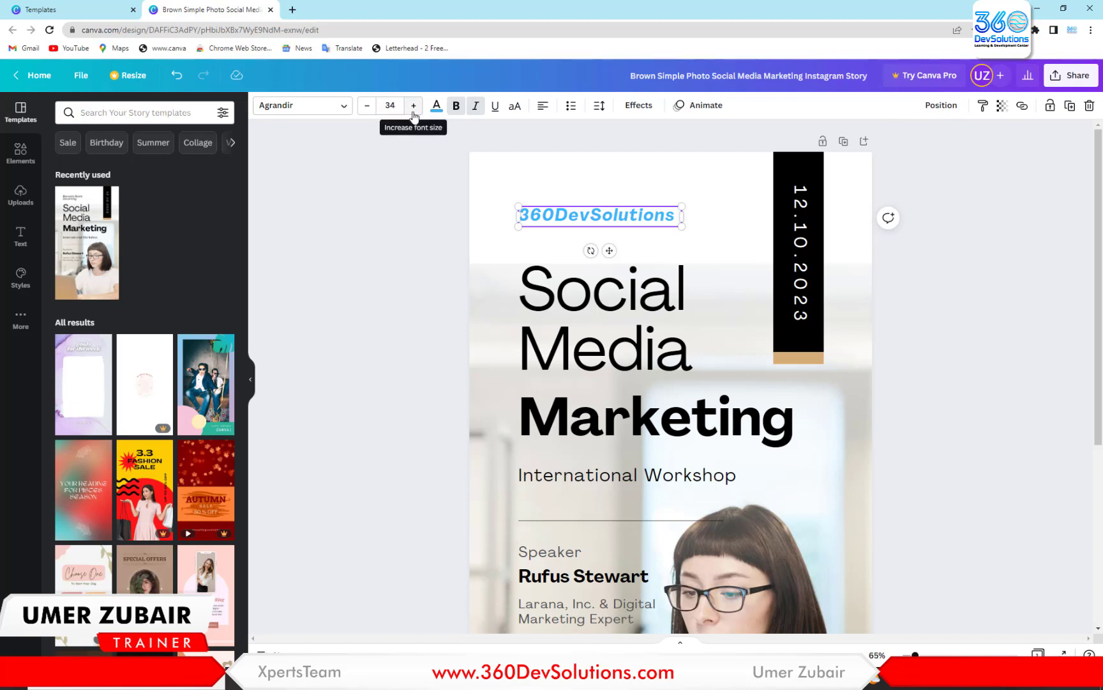
# Choose 16 from the preset font sizes for the "360DevSolutions" text
pyautogui.click(391, 106)
pyautogui.doubleClick(391, 105)
pyautogui.click(389, 106)
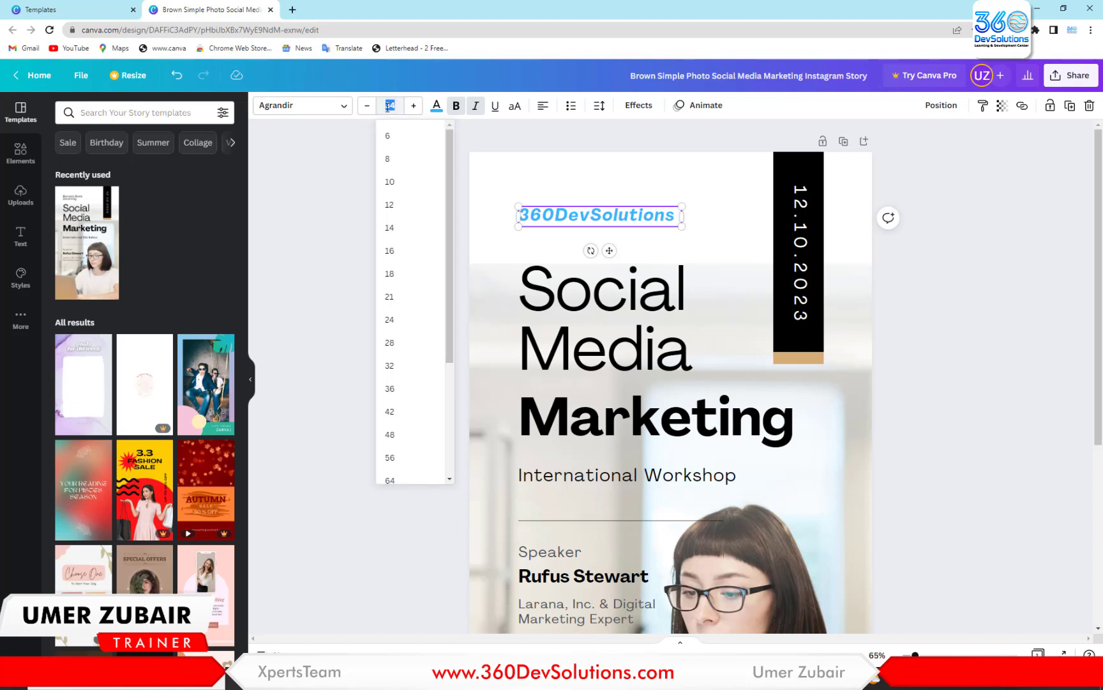
pyautogui.moveTo(449, 197); pyautogui.dragTo(438, 221)
pyautogui.click(439, 217)
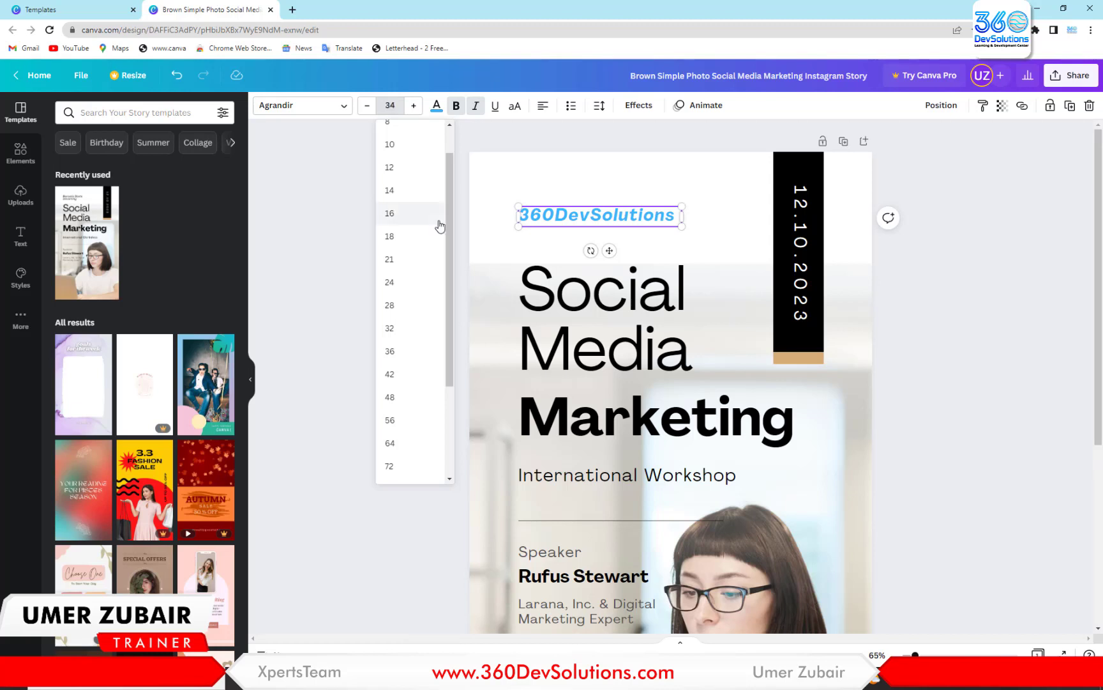
# Enter a custom font size of 30 for the "360DevSolutions" text
pyautogui.click(387, 106)
pyautogui.click(387, 107)
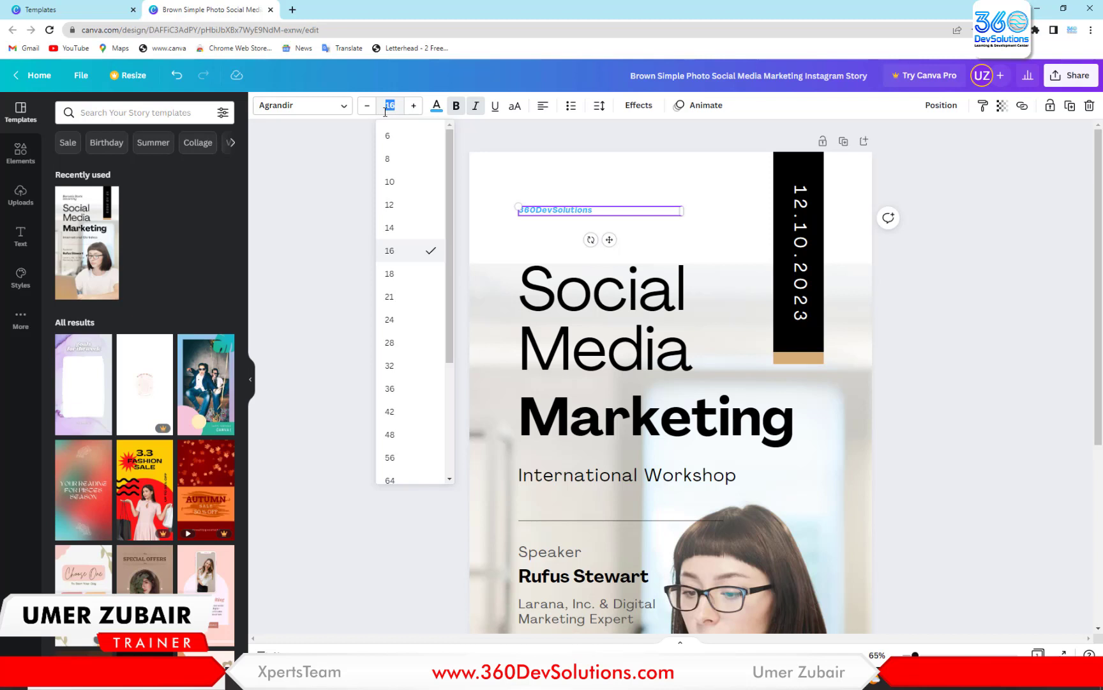
pyautogui.write('30')
pyautogui.press('Return')
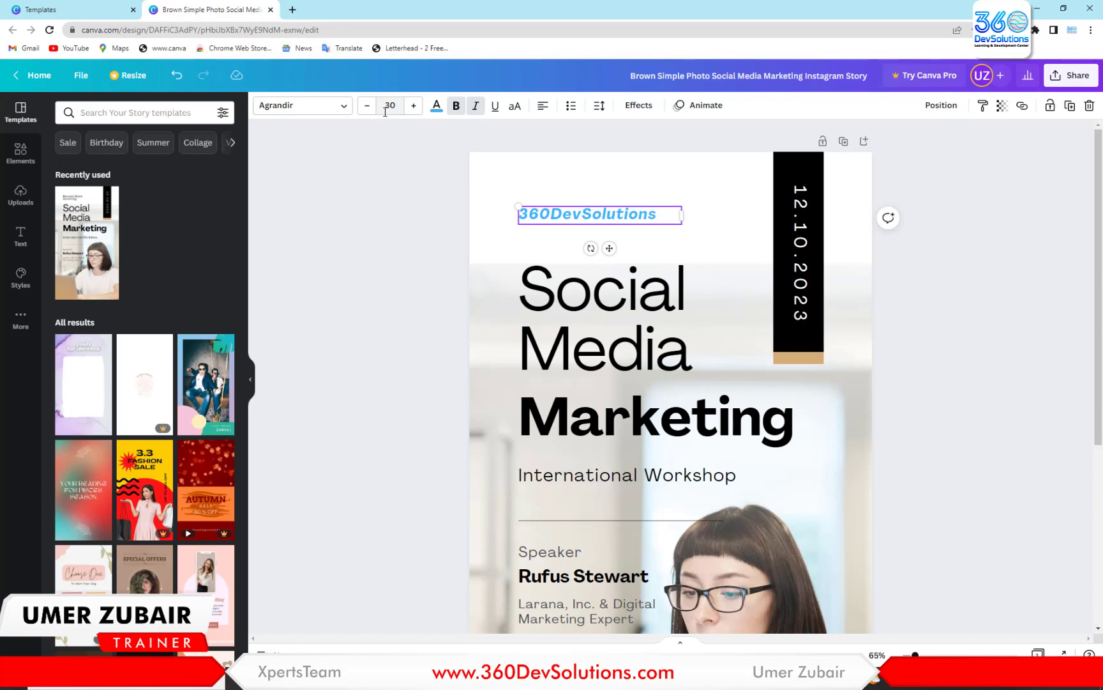
# Adjust the font size of "360DevSolutions" up and down in single increments, ending at 34
pyautogui.click(414, 108)
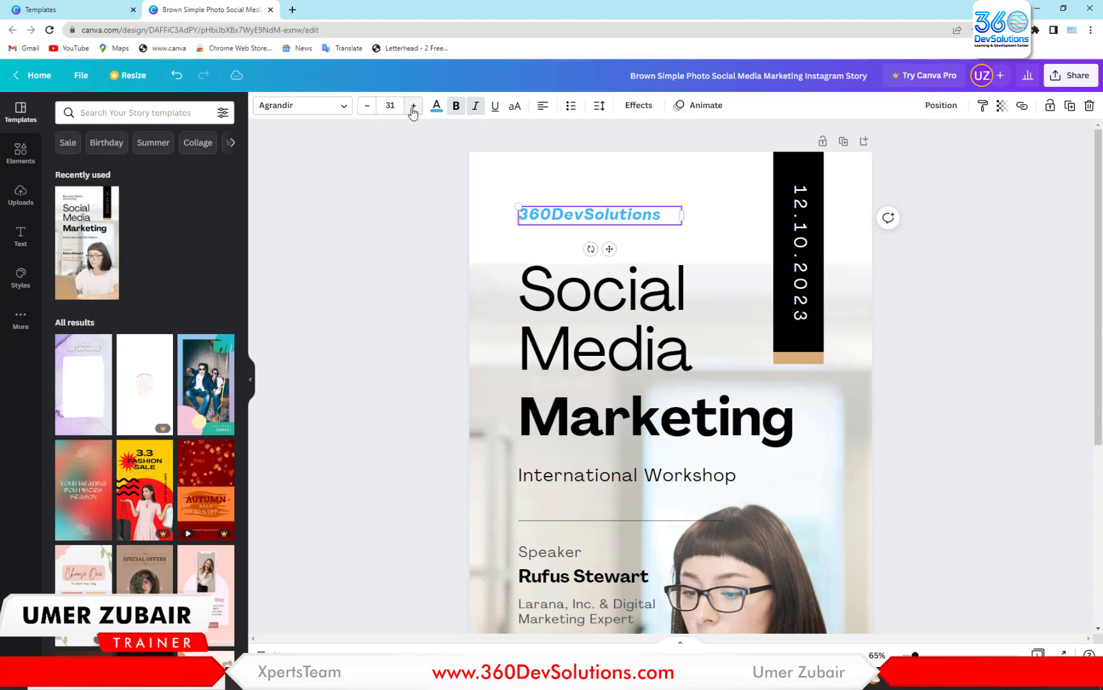
pyautogui.click(413, 109)
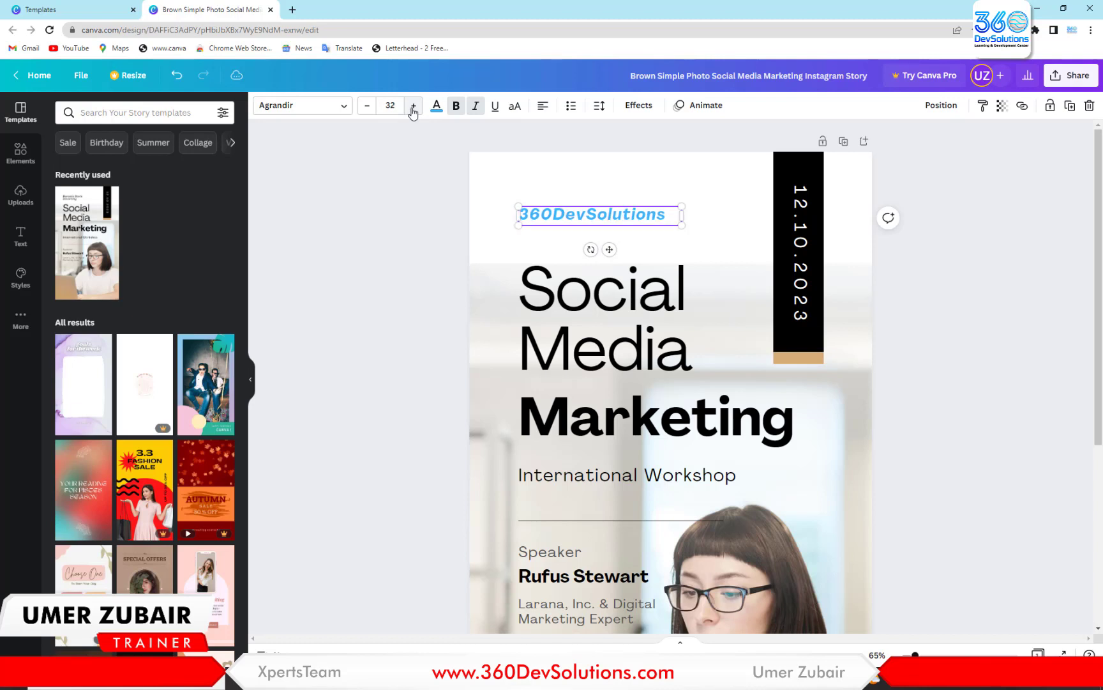
pyautogui.click(367, 109)
pyautogui.click(367, 108)
pyautogui.click(414, 106)
pyautogui.click(414, 106)
pyautogui.click(414, 106)
pyautogui.click(413, 106)
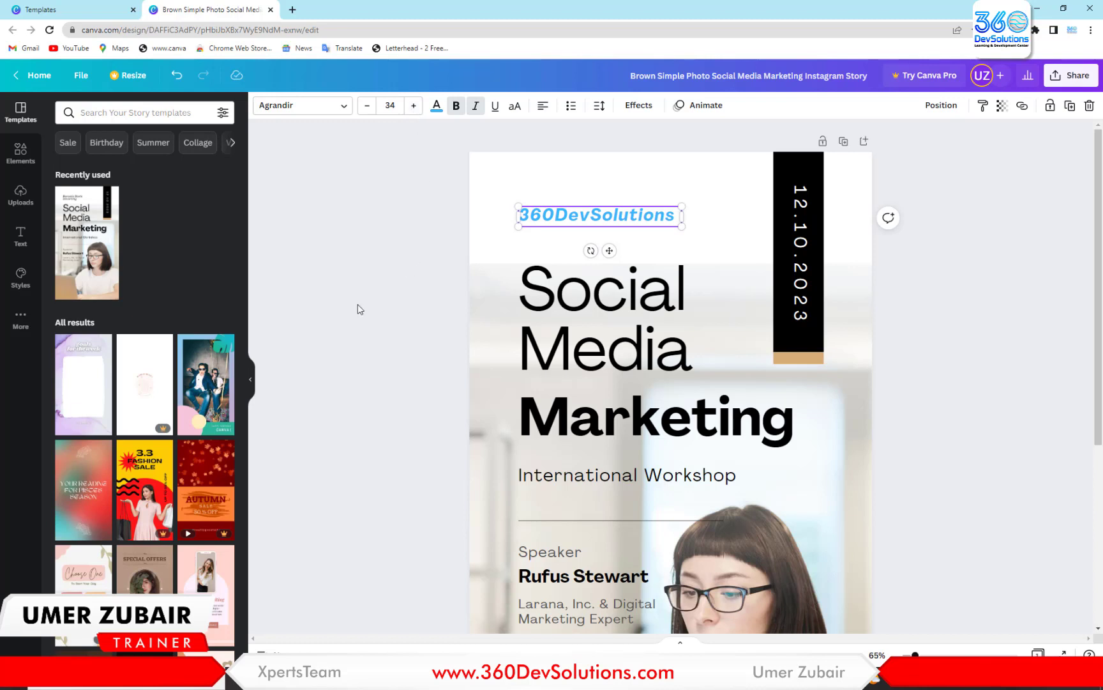
# Change the font of "360DevSolutions" to Agrandir Medium and move the text slightly higher in the white header
pyautogui.click(343, 108)
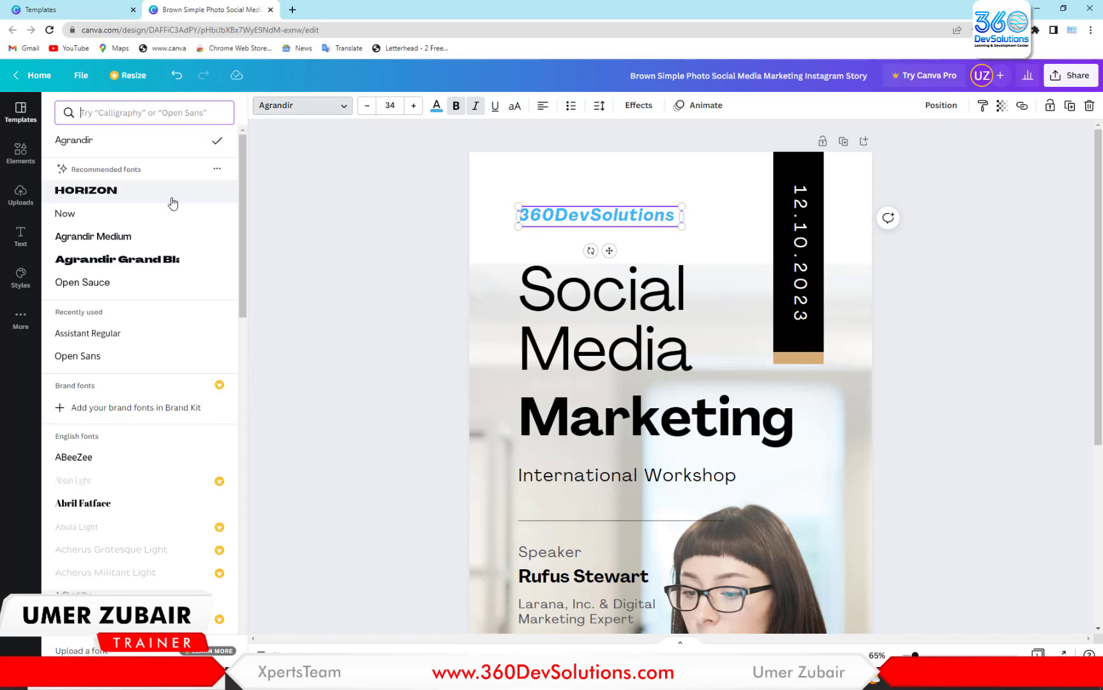
pyautogui.scroll(-1, 131, 307)
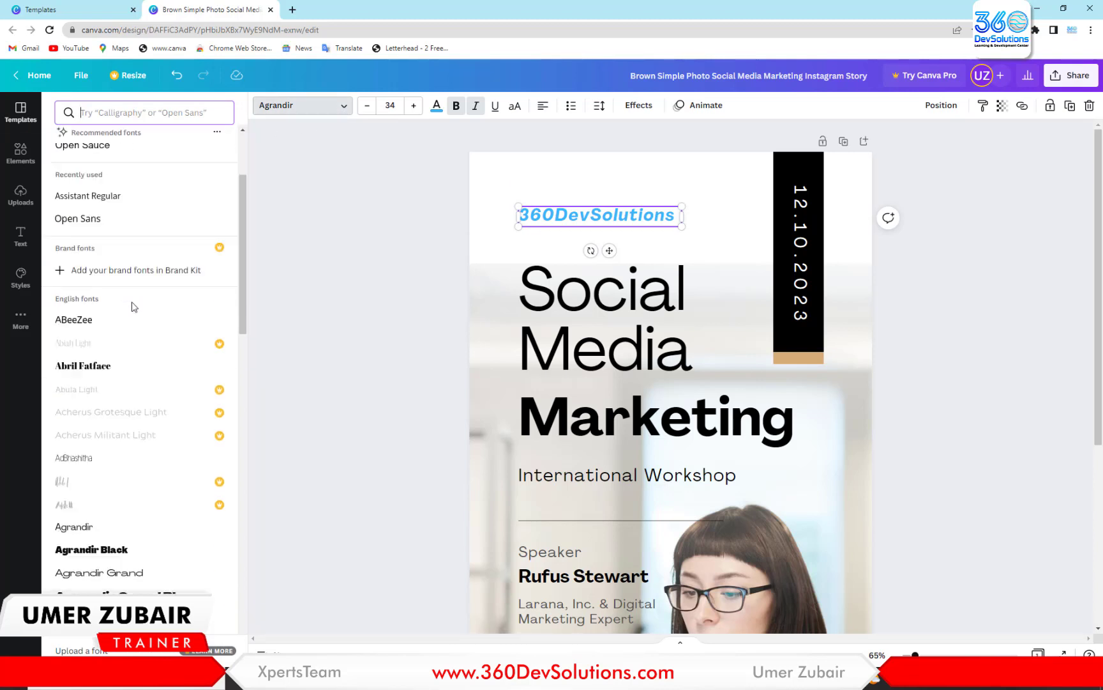
pyautogui.scroll(1, 130, 300)
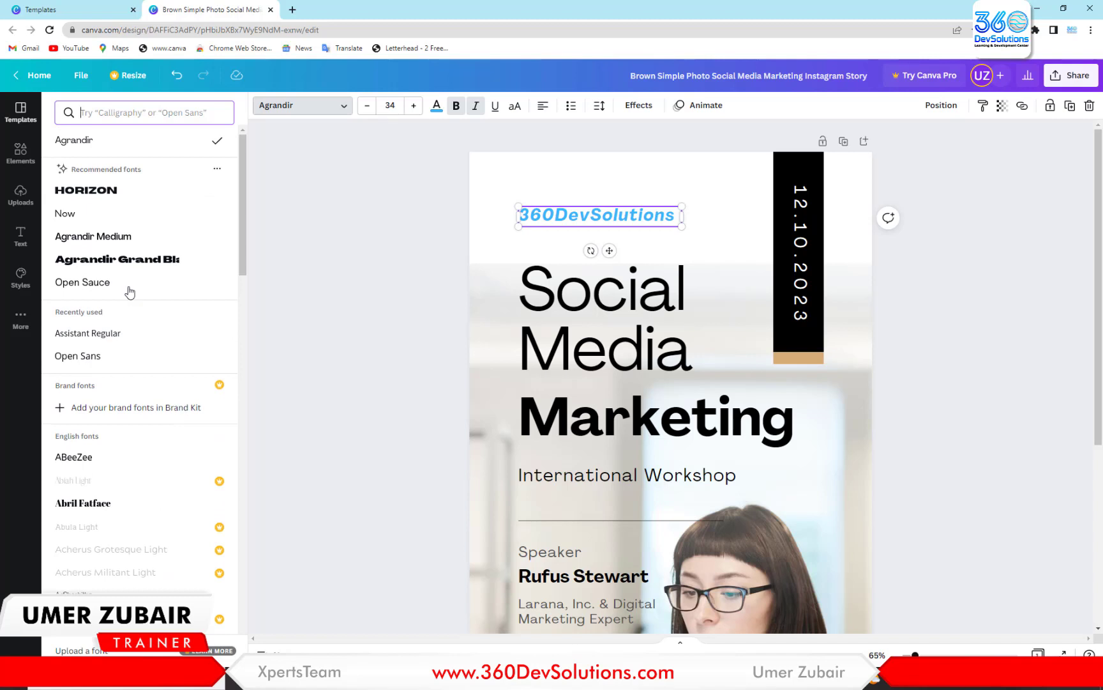
pyautogui.click(91, 237)
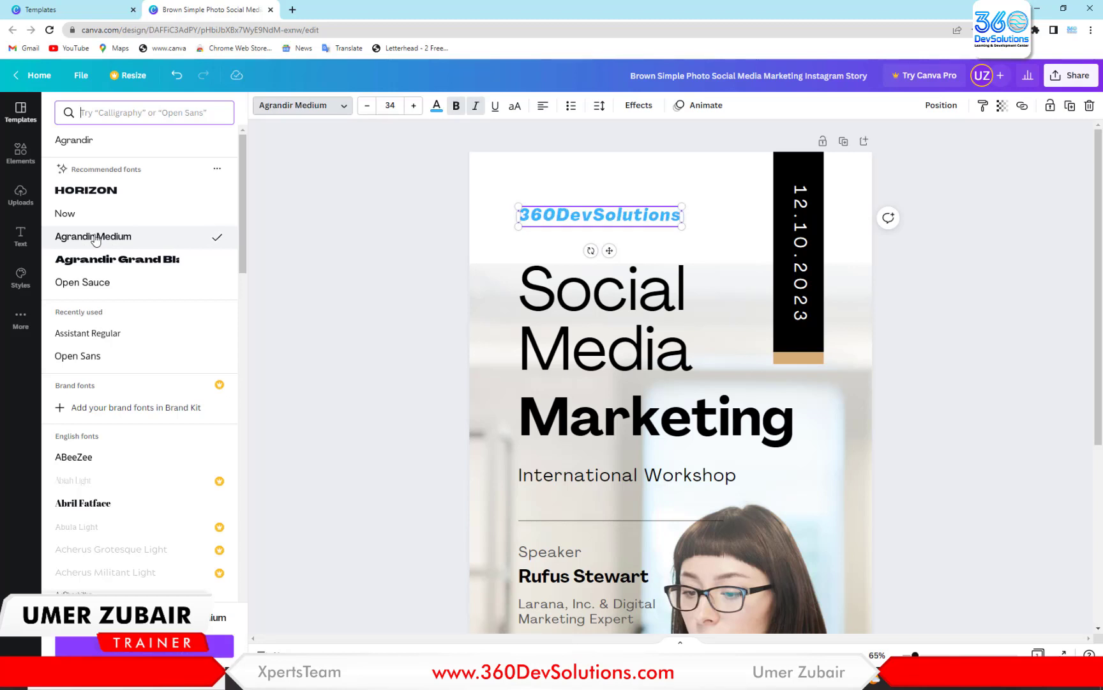
pyautogui.press('Escape')
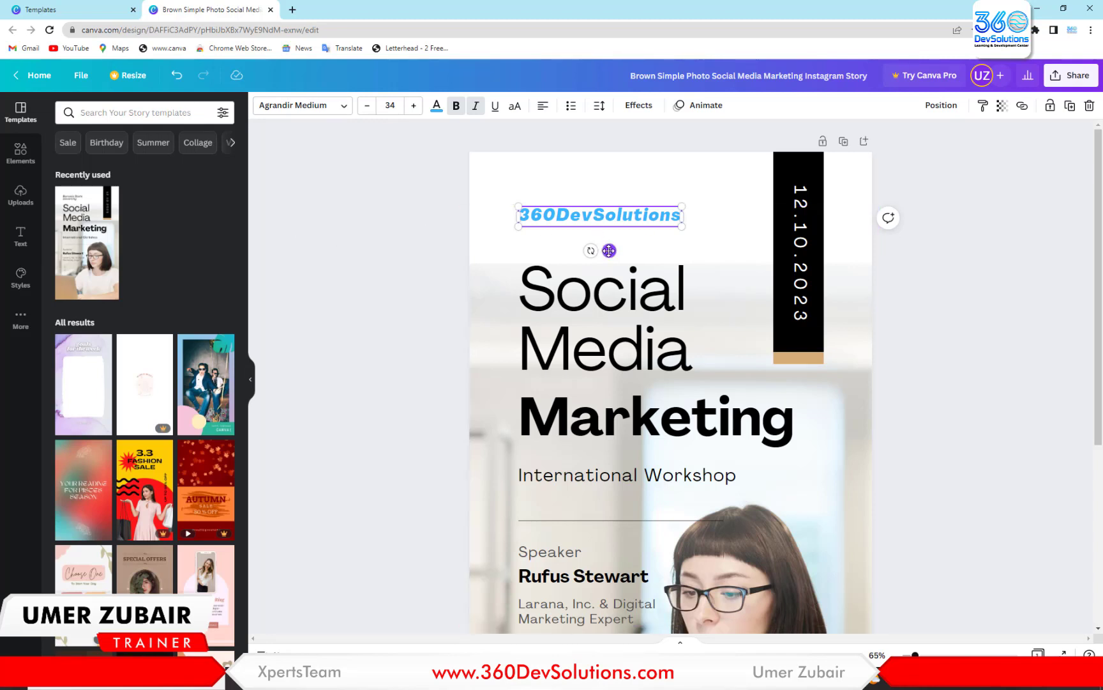
pyautogui.moveTo(609, 250)
pyautogui.mouseDown()
pyautogui.moveTo(692, 244)
pyautogui.moveTo(641, 228)
pyautogui.moveTo(562, 242)
pyautogui.moveTo(688, 252)
pyautogui.moveTo(676, 231)
pyautogui.moveTo(586, 244)
pyautogui.moveTo(610, 242)
pyautogui.moveTo(608, 226)
pyautogui.moveTo(611, 241)
pyautogui.moveTo(591, 242)
pyautogui.moveTo(621, 248)
pyautogui.moveTo(612, 244)
pyautogui.mouseUp()
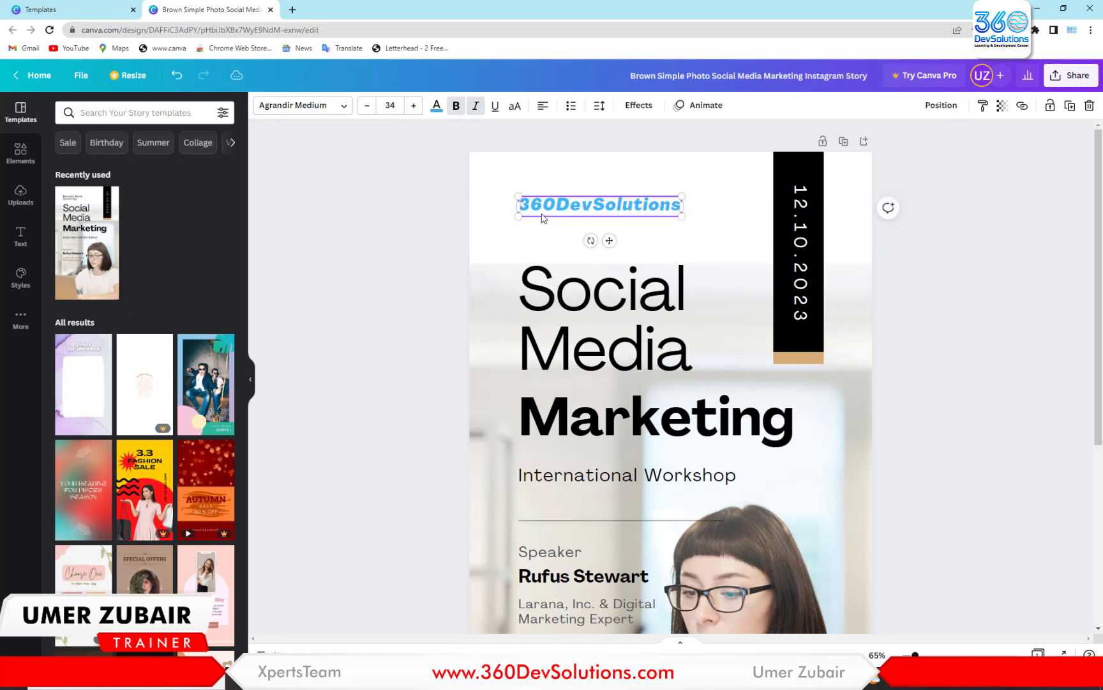
# Change the day in the vertical date on the black bar to 05
pyautogui.click(798, 203)
pyautogui.doubleClick(798, 203)
pyautogui.press('Left')
pyautogui.press('Delete')
pyautogui.press('Delete')
pyautogui.write('5.1')
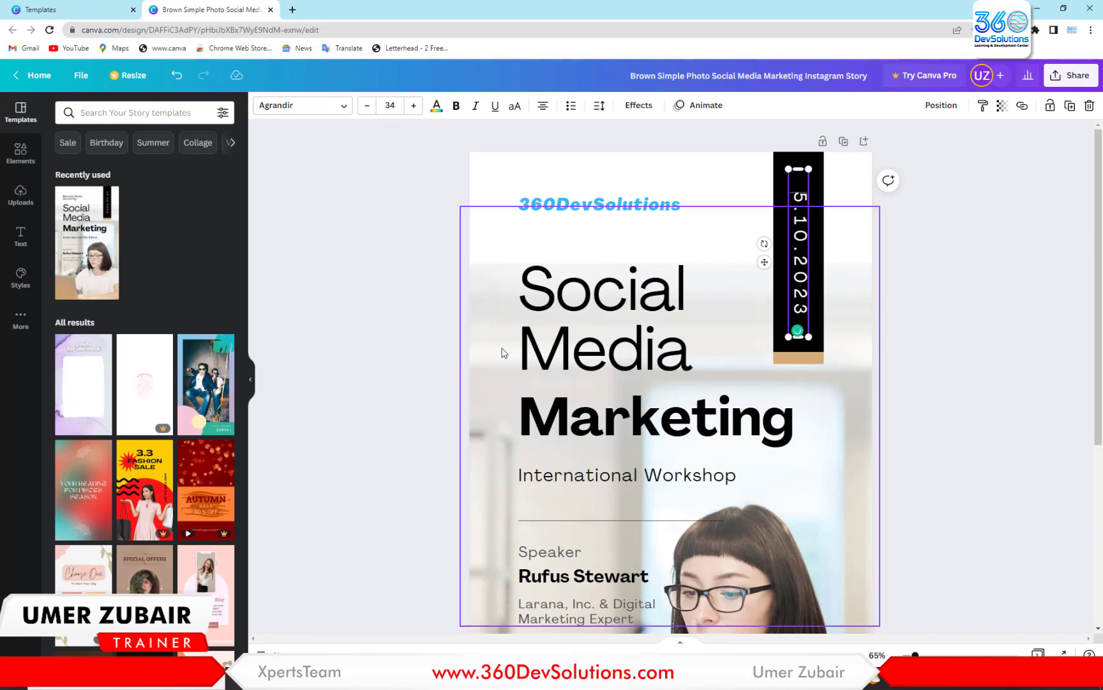
pyautogui.write('0')
# Change the month in the vertical date on the black bar to 07
pyautogui.press('Left')
pyautogui.press('Left')
pyautogui.press('Left')
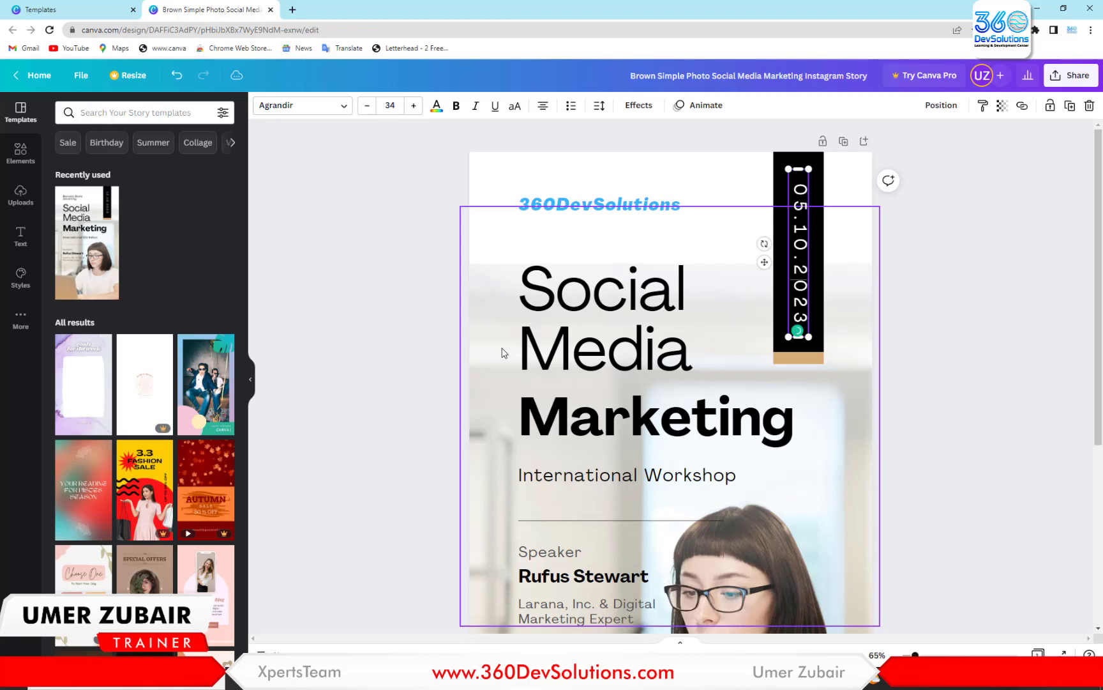
pyautogui.press('Right')
pyautogui.press('Right')
pyautogui.press('Left')
pyautogui.press('Left')
pyautogui.press('Left')
pyautogui.press('Left')
pyautogui.press('Left')
pyautogui.press('Right')
pyautogui.press('BackSpace')
pyautogui.press('BackSpace')
pyautogui.write('07')
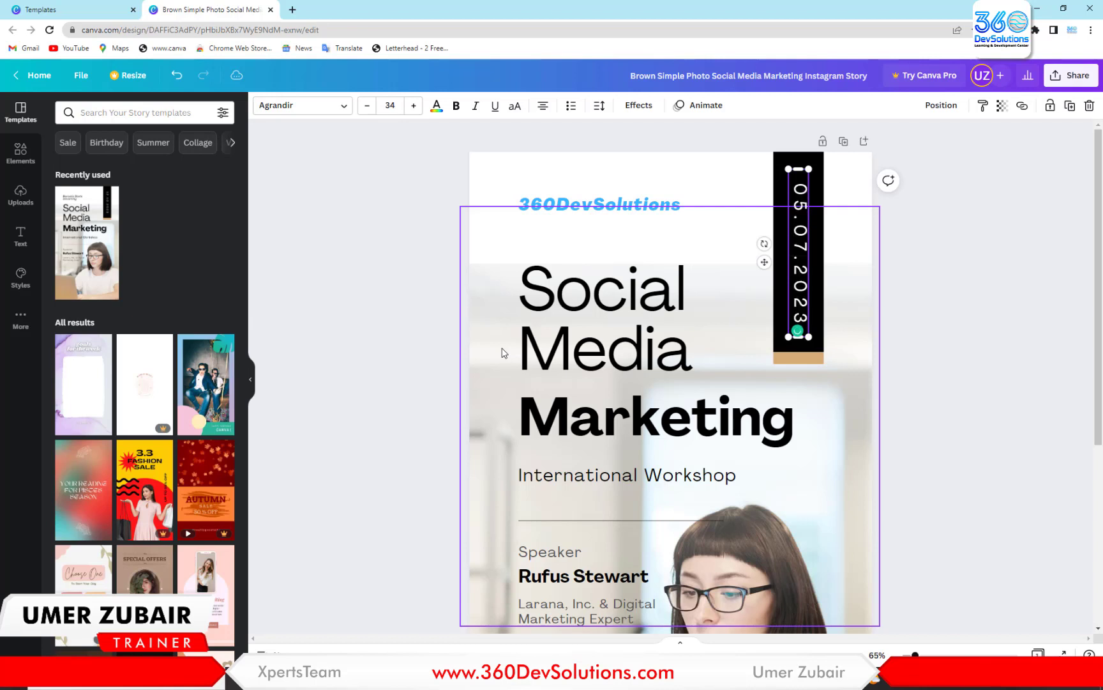
# Change the year in the vertical date to 2022 and finish editing the text
pyautogui.press('Right')
pyautogui.press('Right')
pyautogui.press('Right')
pyautogui.press('Right')
pyautogui.press('Right')
pyautogui.press('BackSpace')
pyautogui.write('2')
pyautogui.click(937, 308)
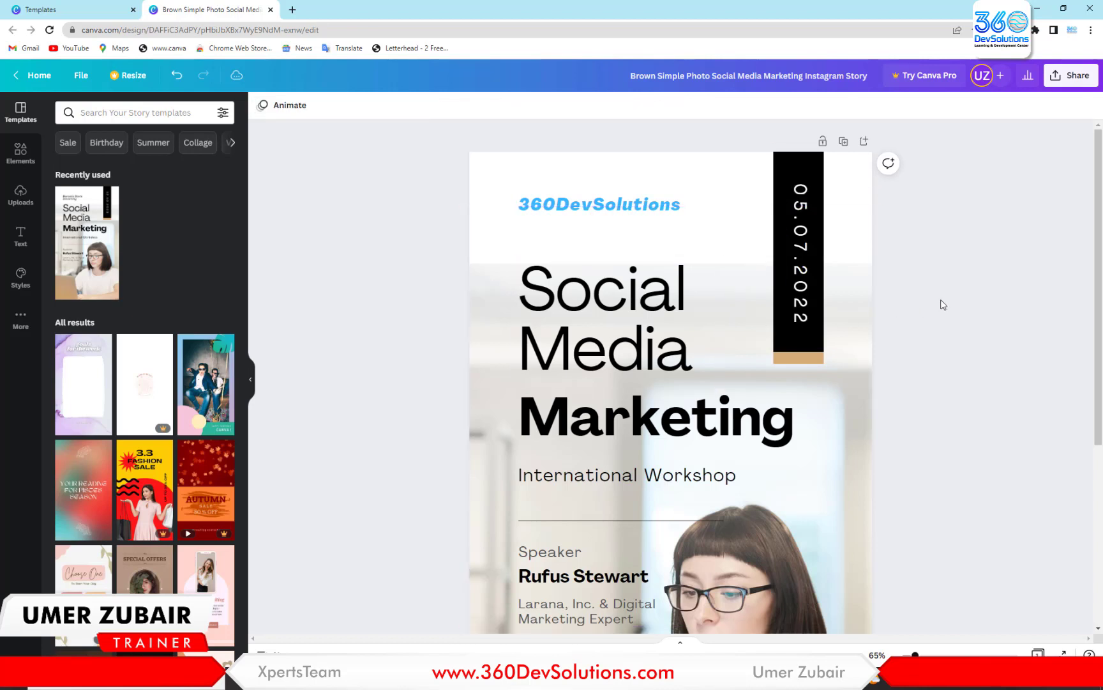
pyautogui.click(813, 258)
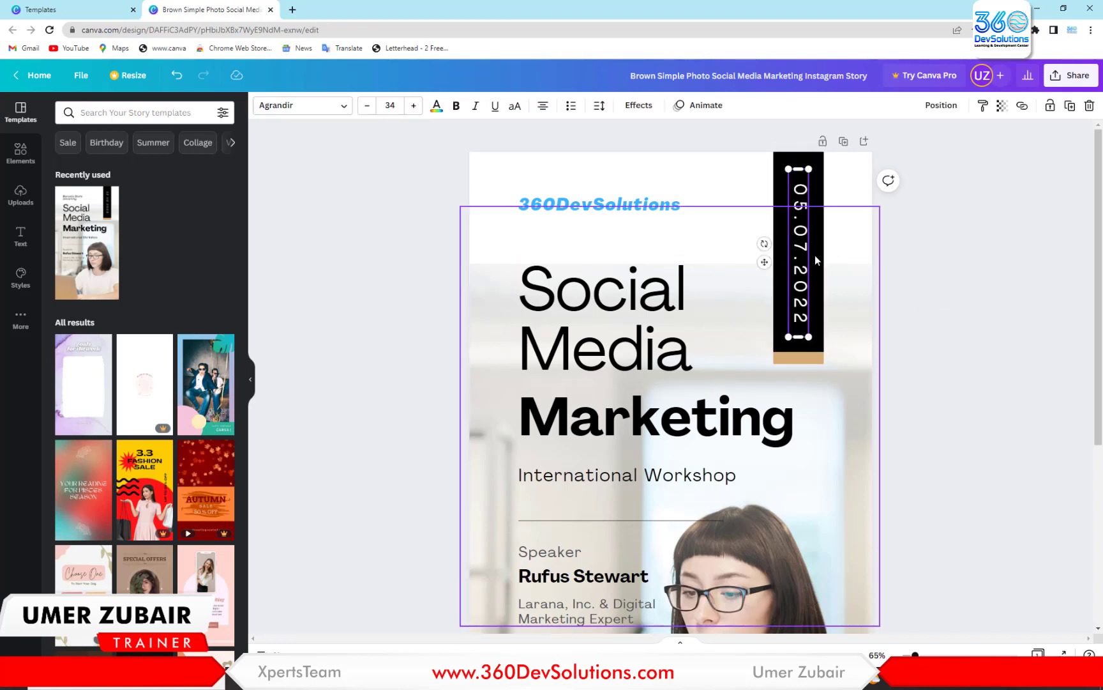
pyautogui.click(813, 258)
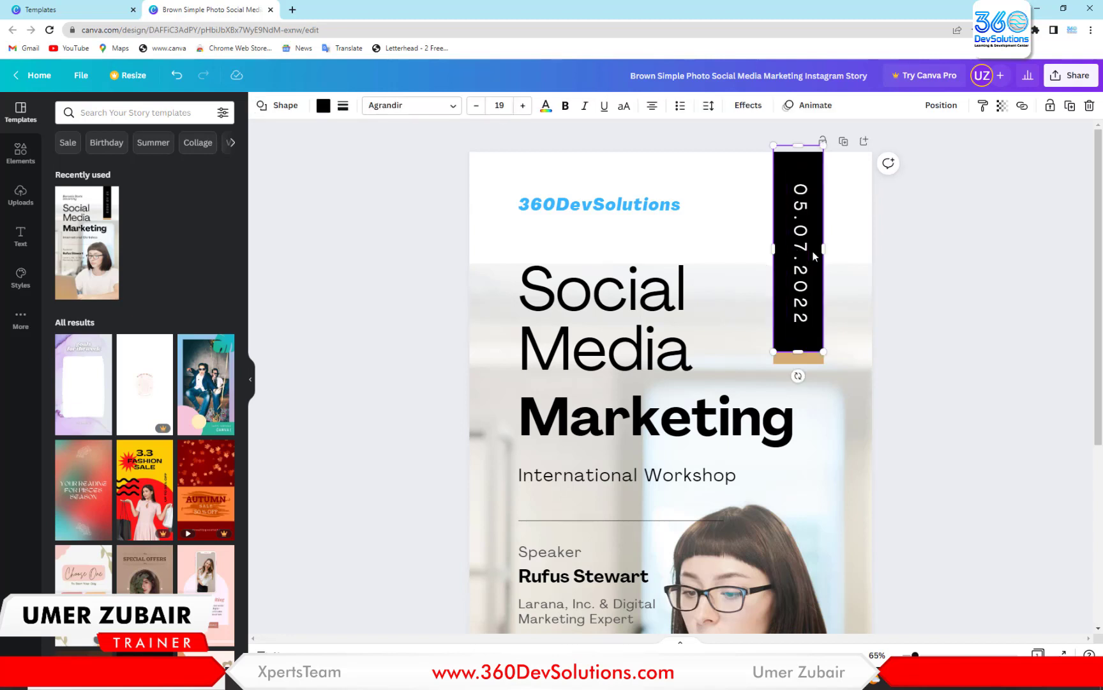
pyautogui.click(1028, 333)
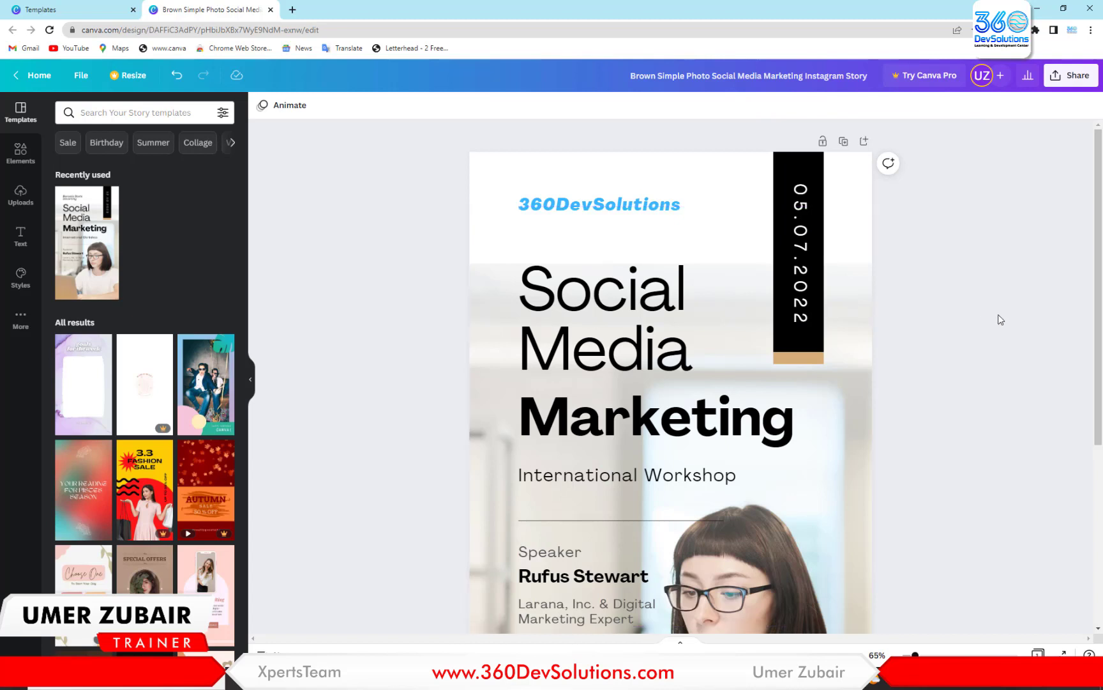
pyautogui.click(815, 305)
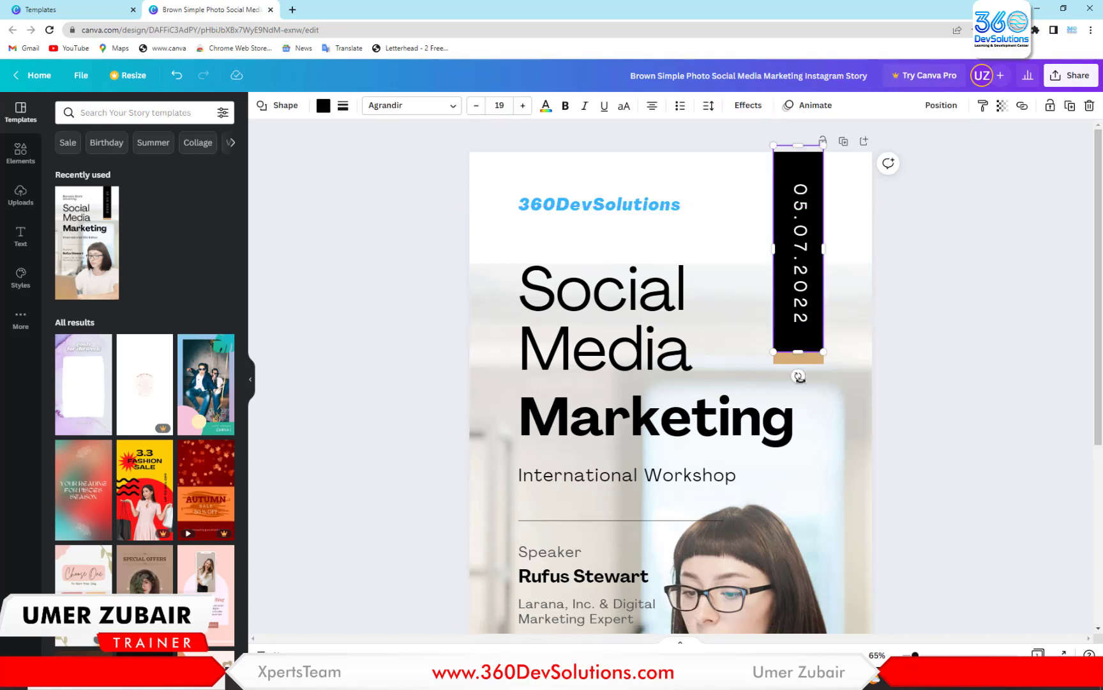
pyautogui.click(1047, 359)
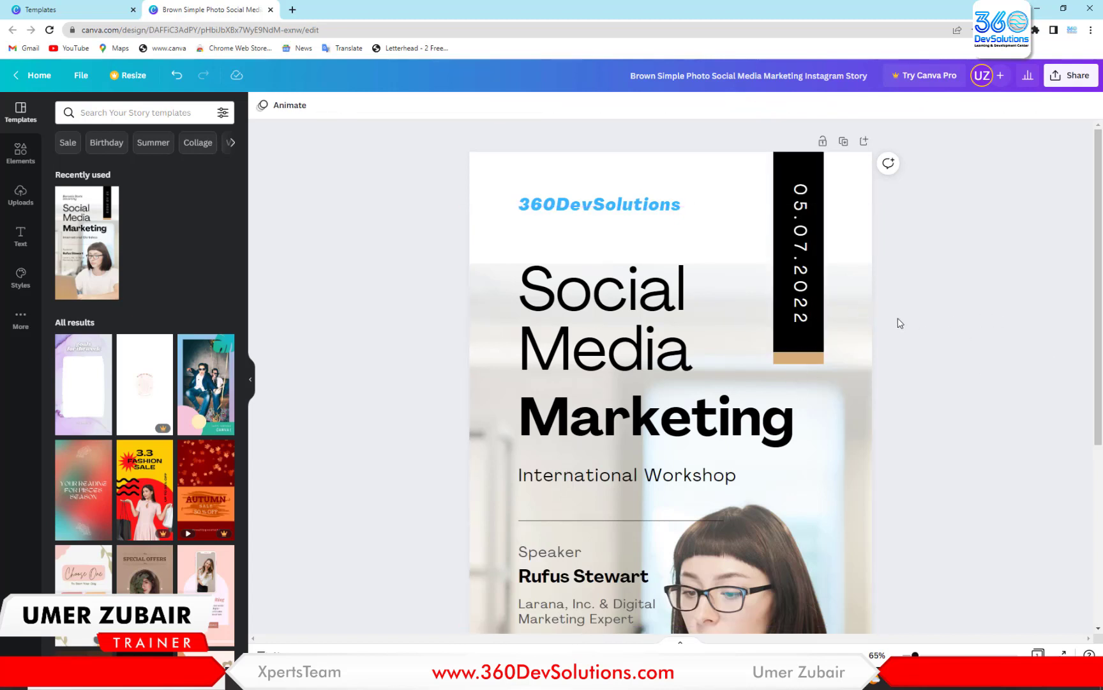
# Try rotating the black date bar to a horizontal position, and undo the rotation
pyautogui.click(814, 294)
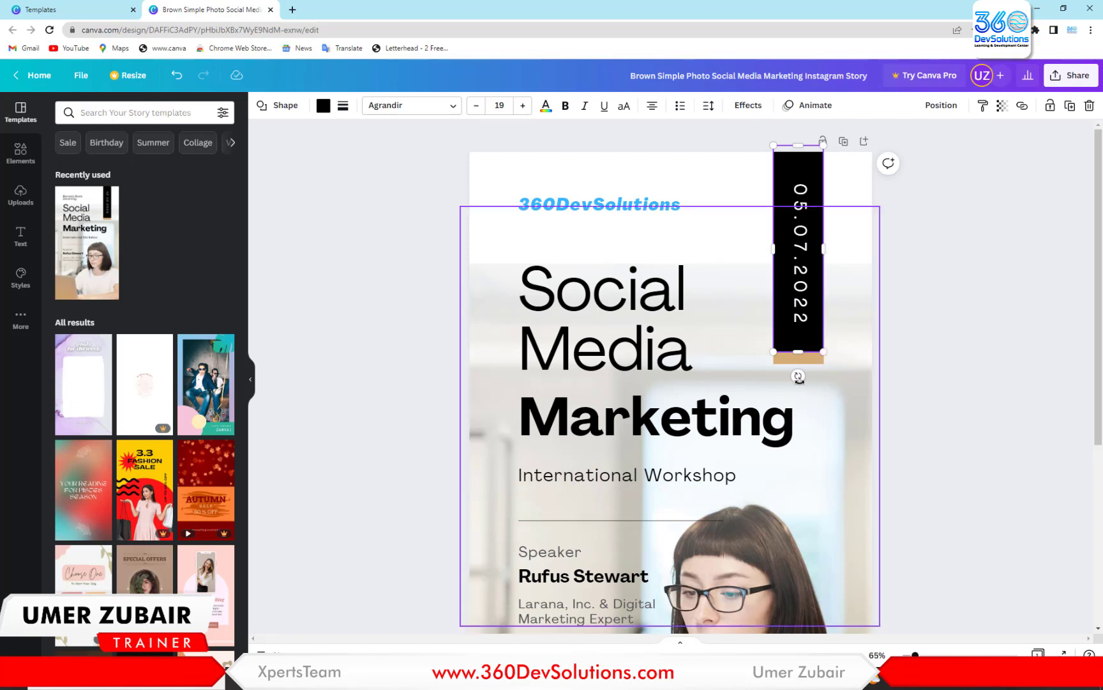
pyautogui.moveTo(798, 376); pyautogui.dragTo(915, 254)
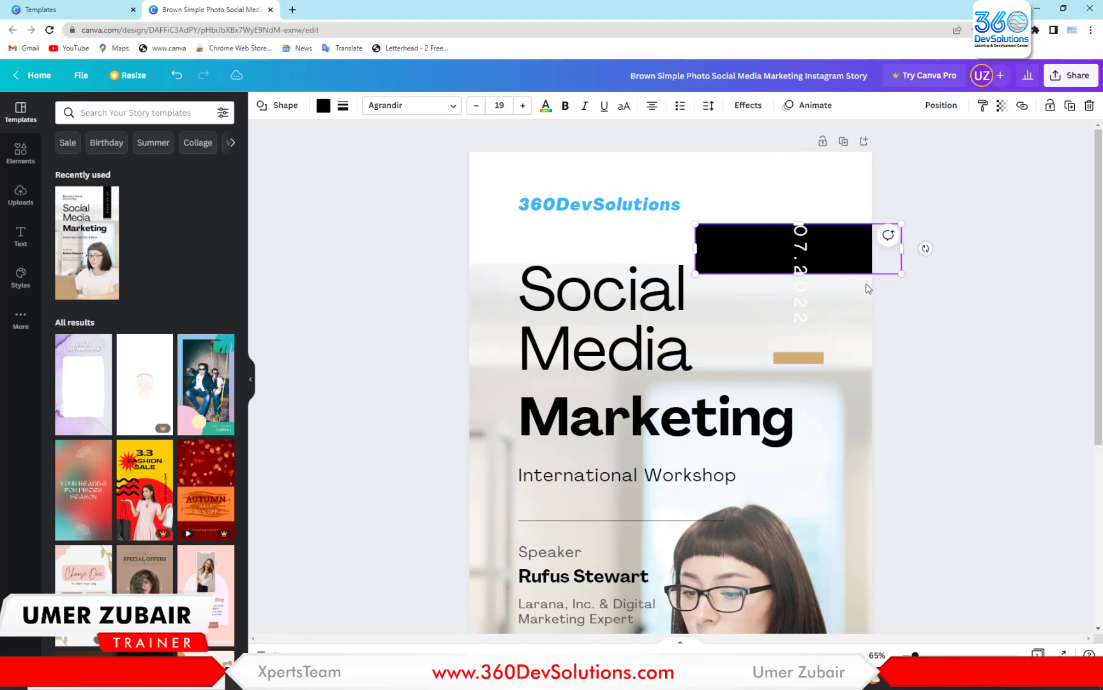
pyautogui.click(804, 300)
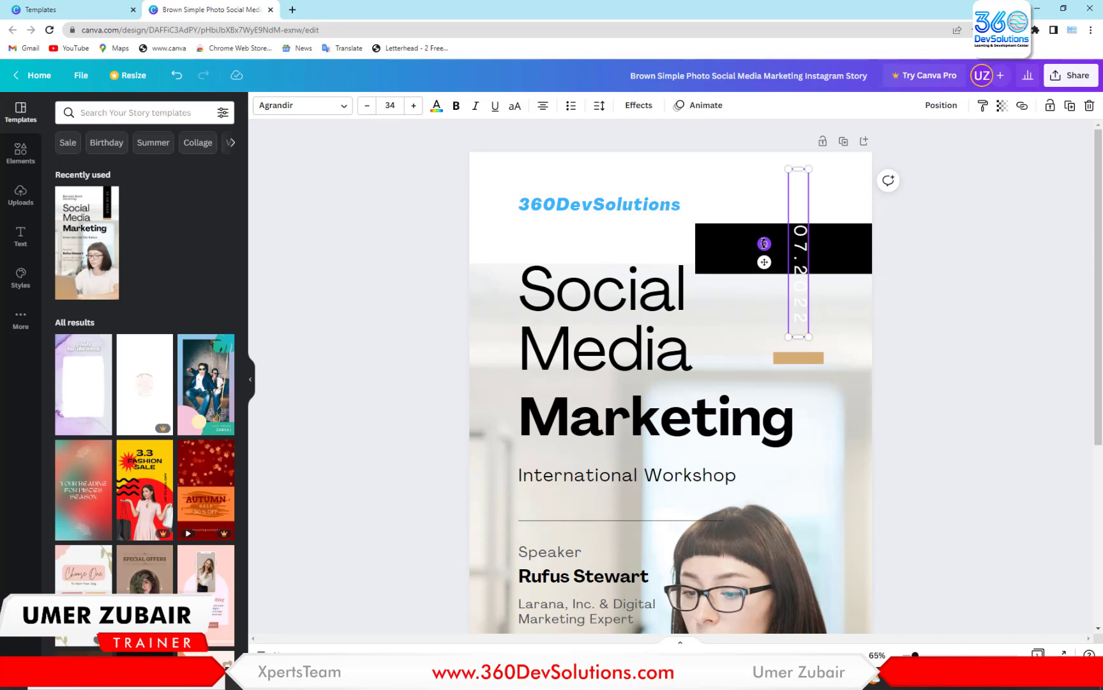
pyautogui.hotkey('ctrl', 'z')
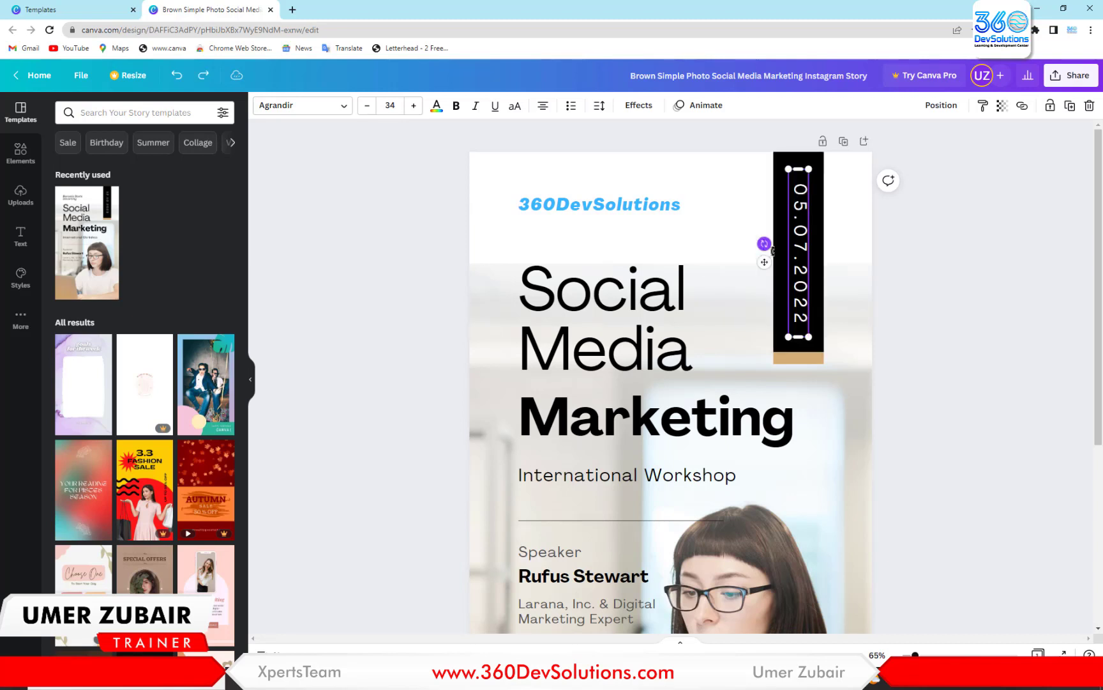
pyautogui.click(958, 323)
pyautogui.scroll(-2, 995, 418)
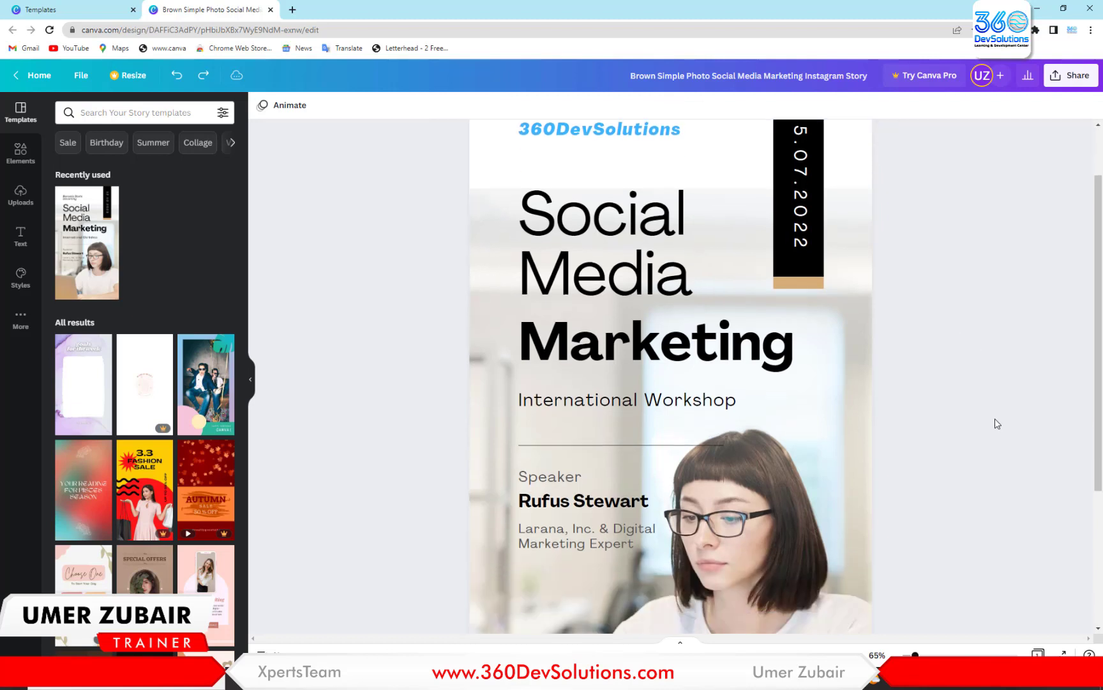
pyautogui.scroll(2, 995, 418)
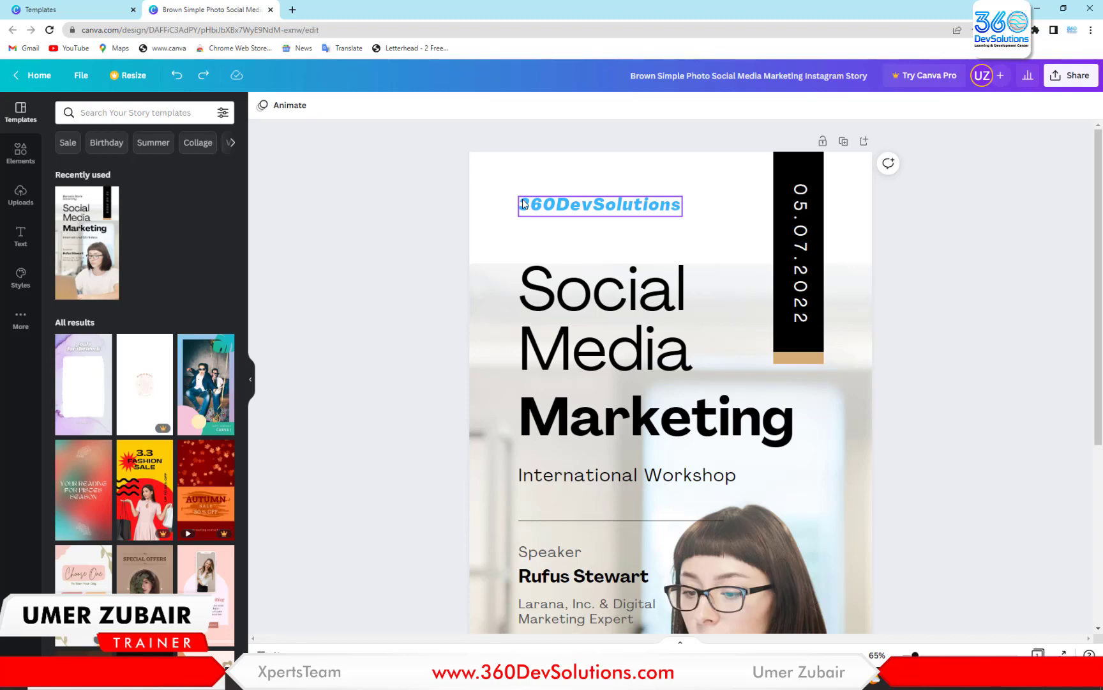
# Add a trial heading reading "jjjjjj" just below the 360DevSolutions text, and delete it
pyautogui.click(21, 236)
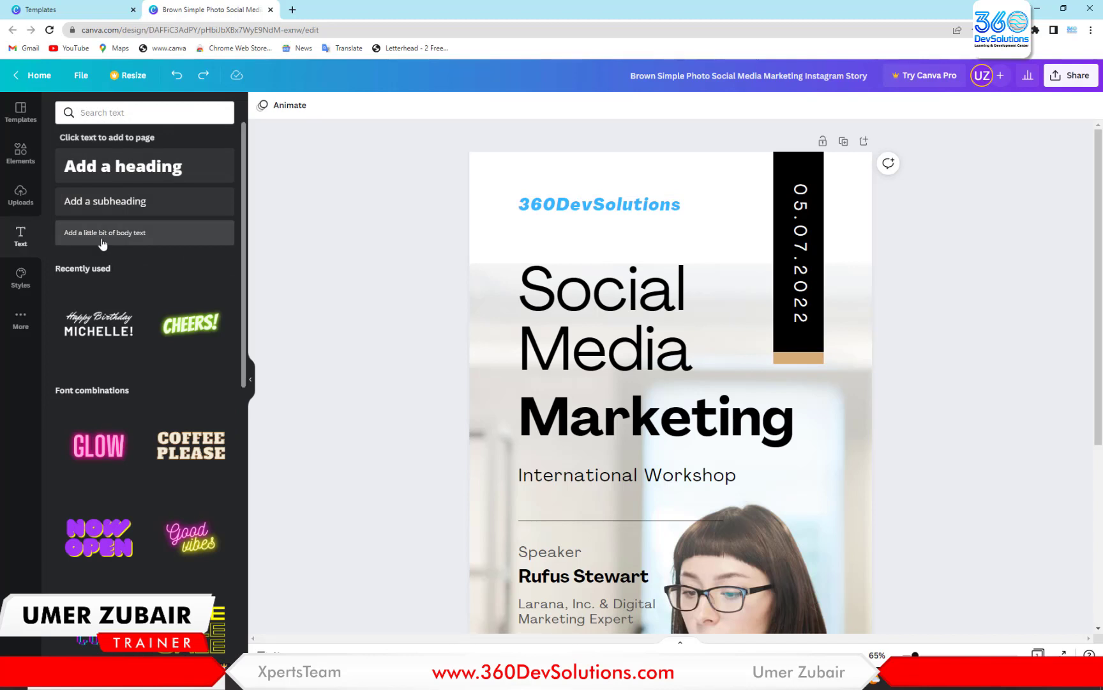
pyautogui.click(118, 167)
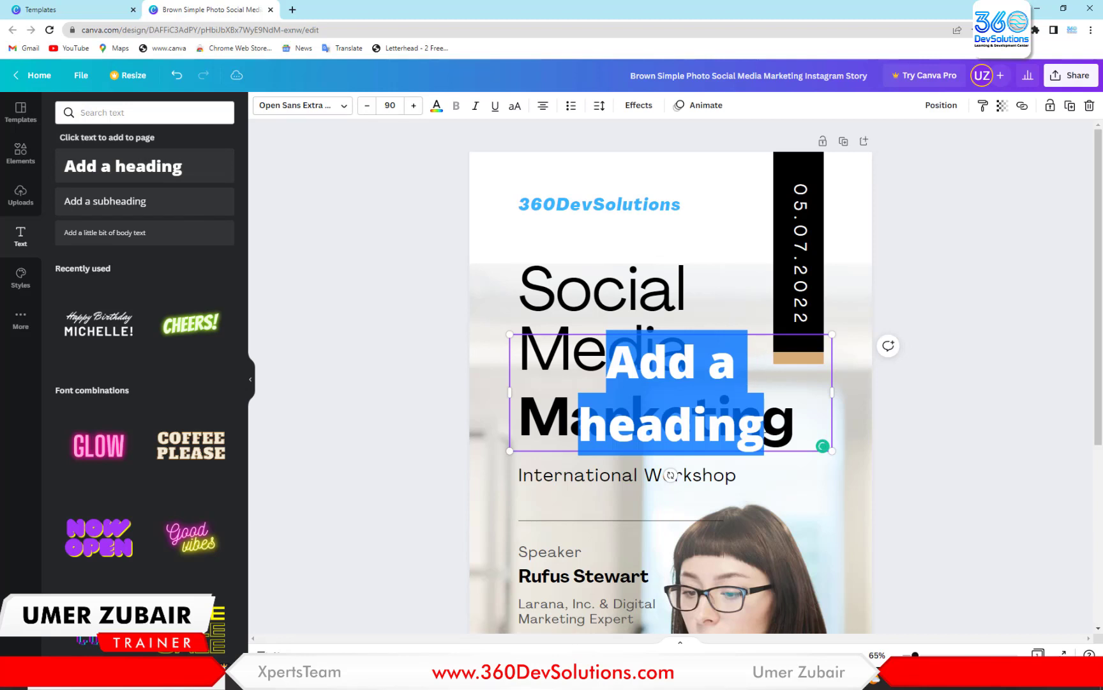
pyautogui.write('jjjjjj')
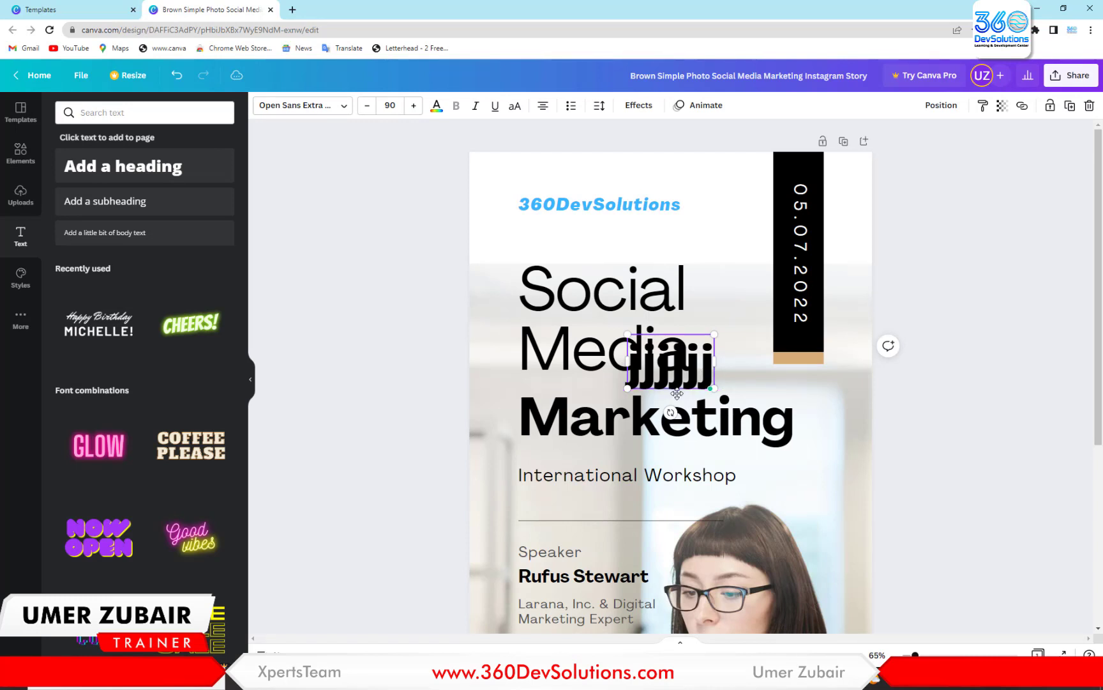
pyautogui.click(783, 386)
pyautogui.moveTo(667, 365); pyautogui.dragTo(560, 235)
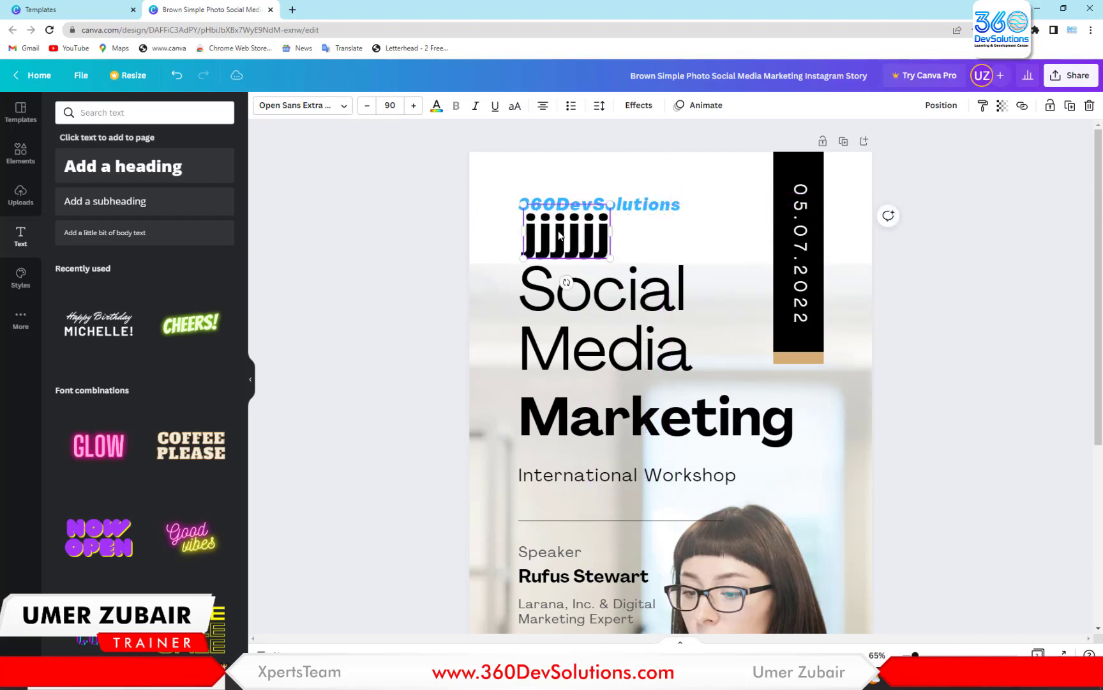
pyautogui.press('Delete')
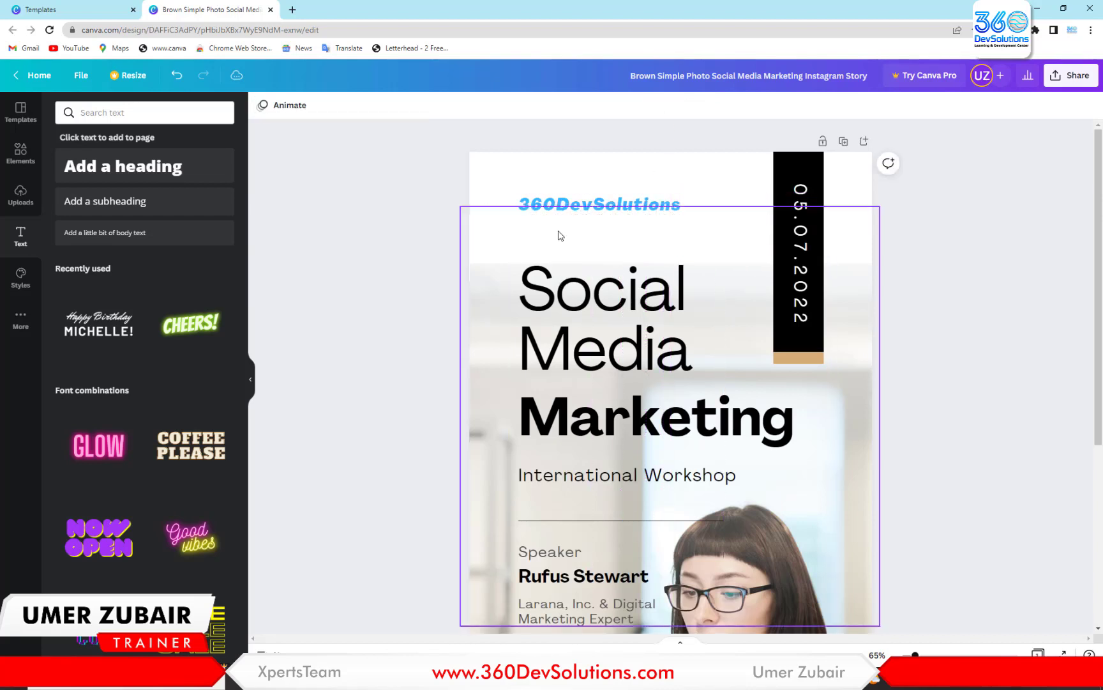
# Add a trial subheading and place it between the 360DevSolutions text and the Social Media Marketing title
pyautogui.click(99, 209)
pyautogui.moveTo(677, 423); pyautogui.dragTo(625, 273)
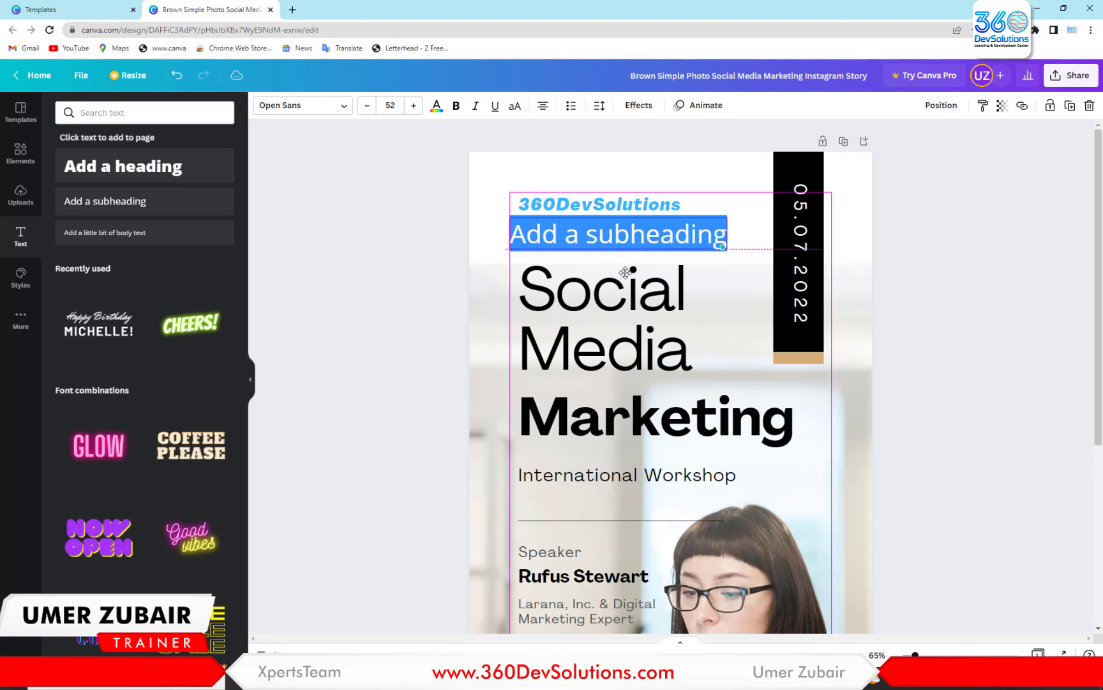
pyautogui.click(690, 239)
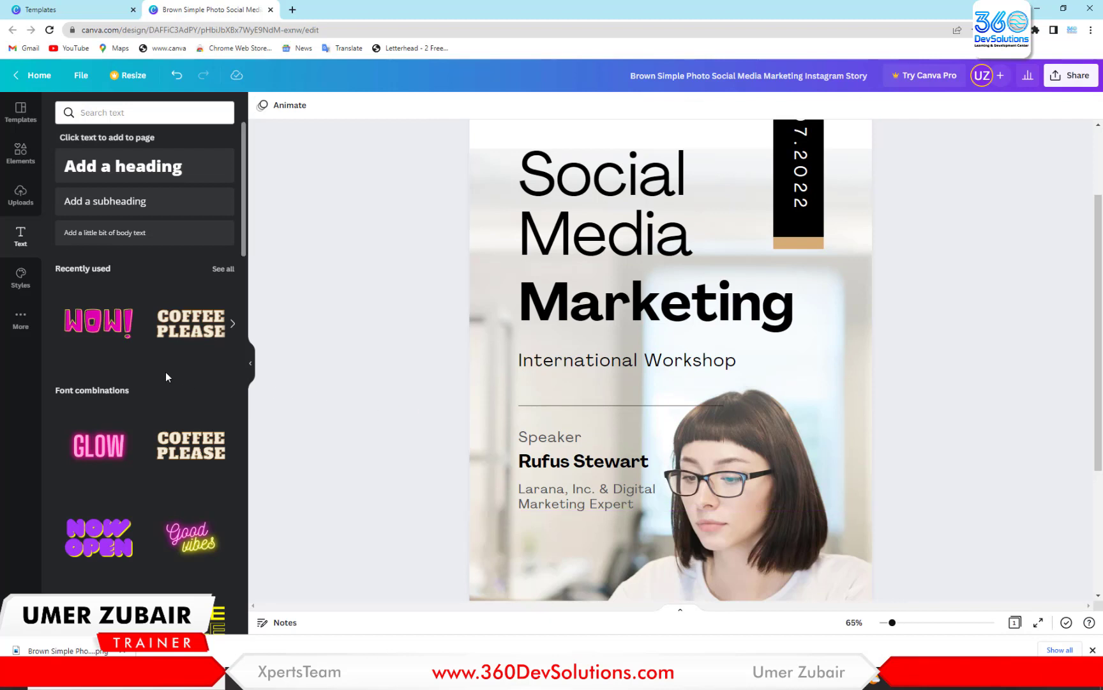
pyautogui.scroll(-2, 165, 371)
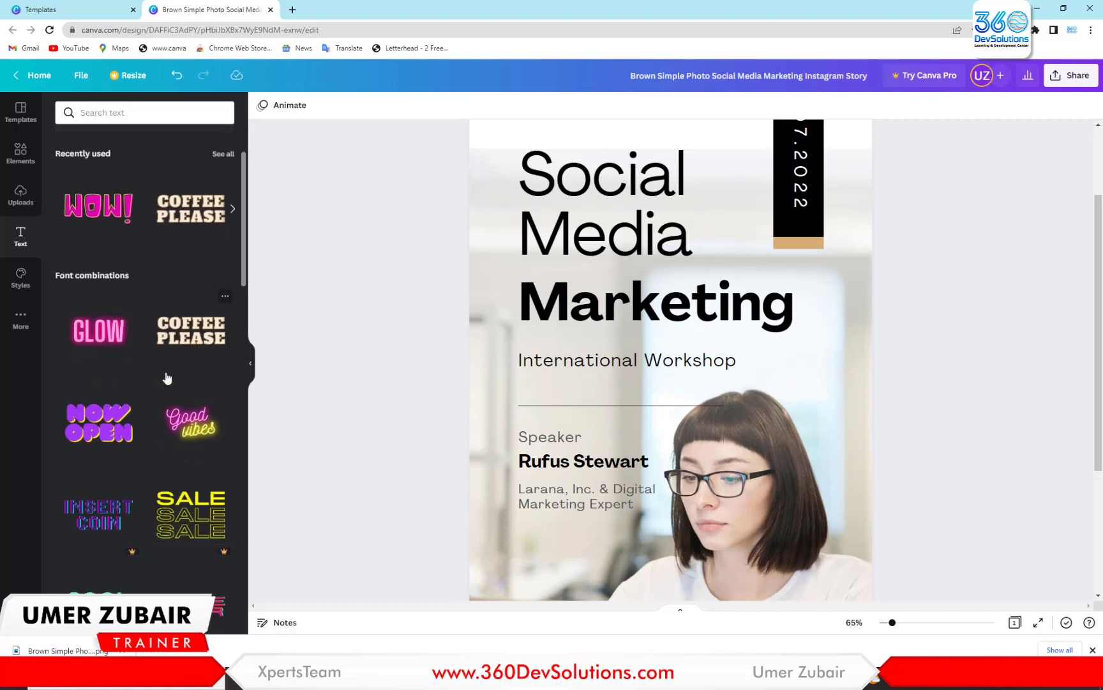
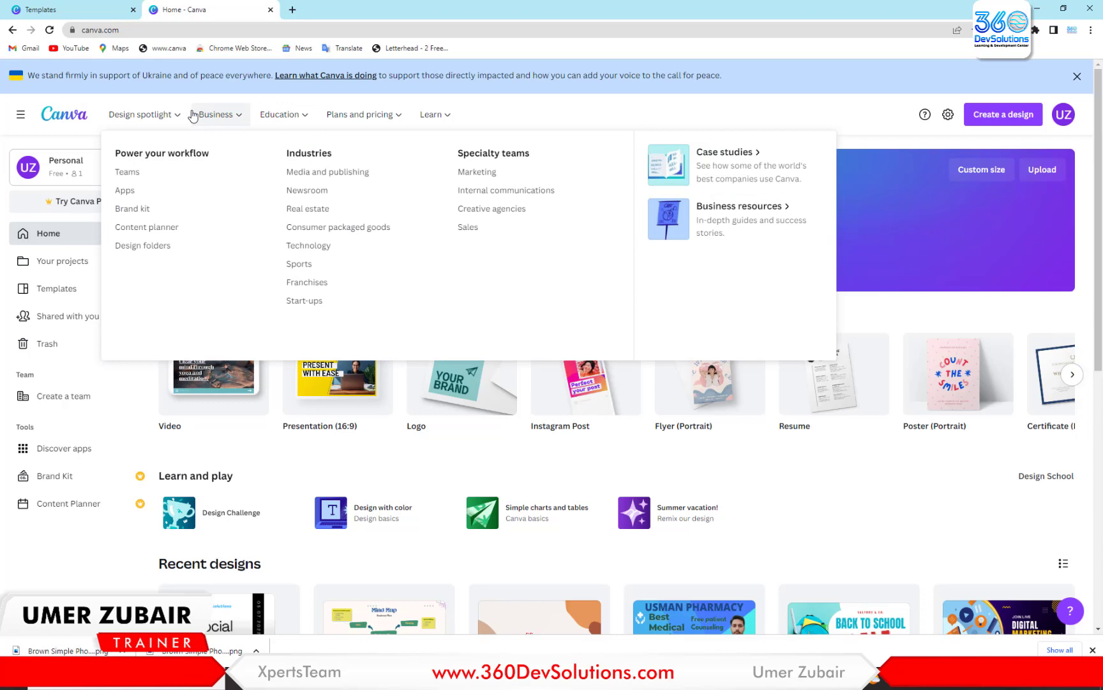
# Go to the Business Cards templates and open the Green Modern Professional Teacher Business Card for editing
pyautogui.moveTo(121, 114)
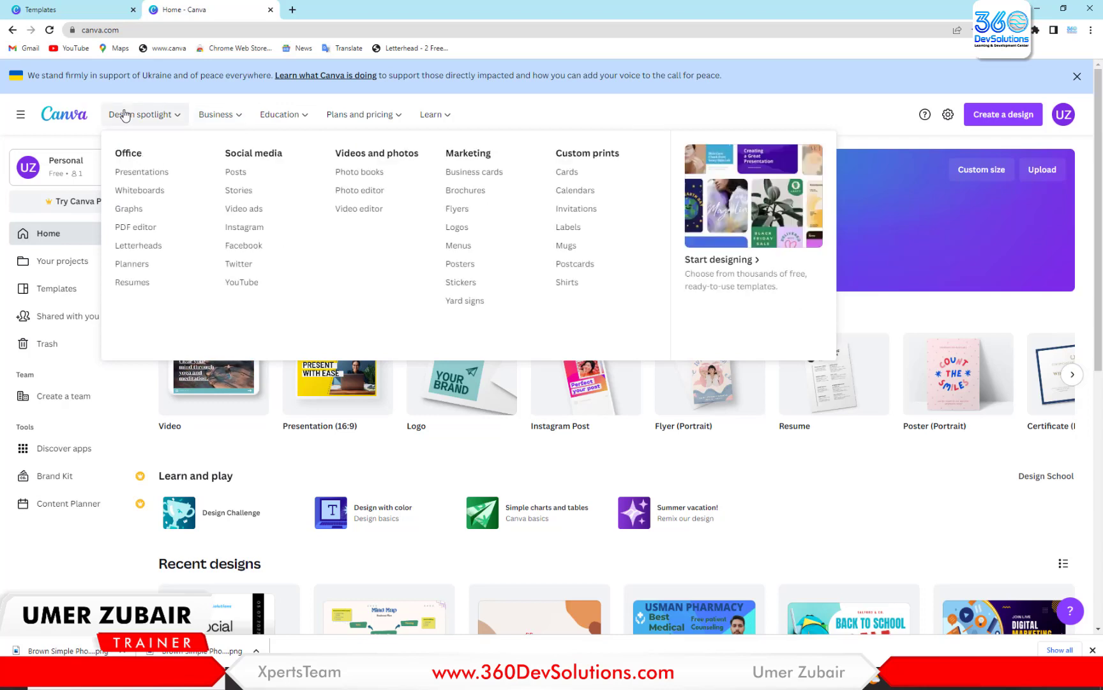
pyautogui.click(472, 173)
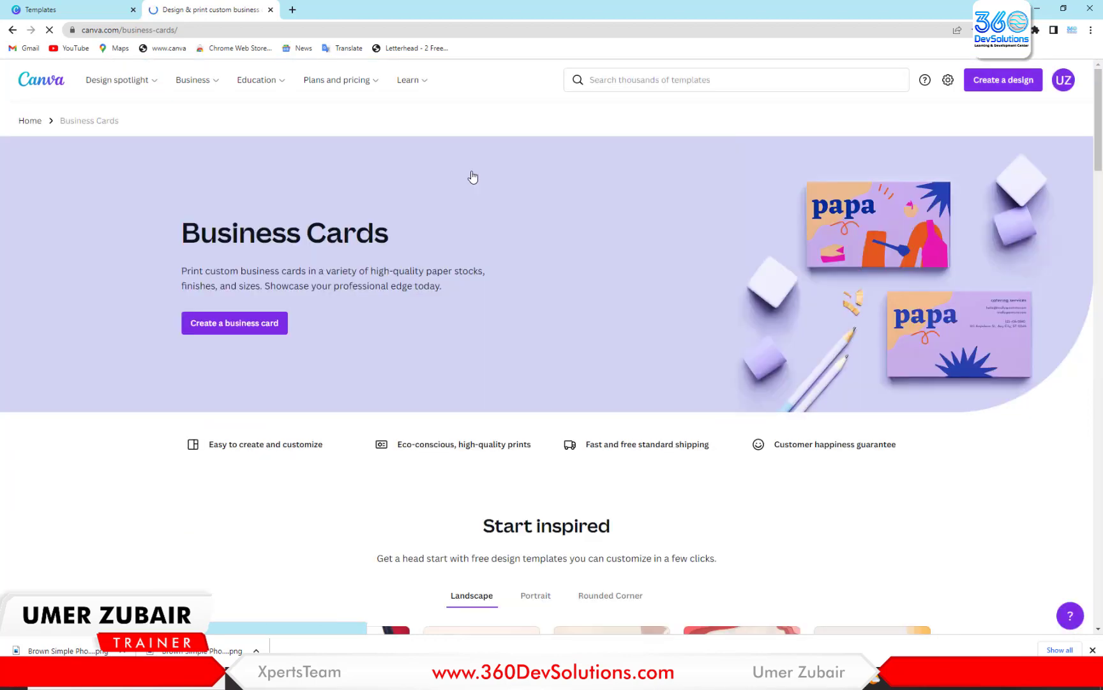
pyautogui.scroll(-3, 473, 177)
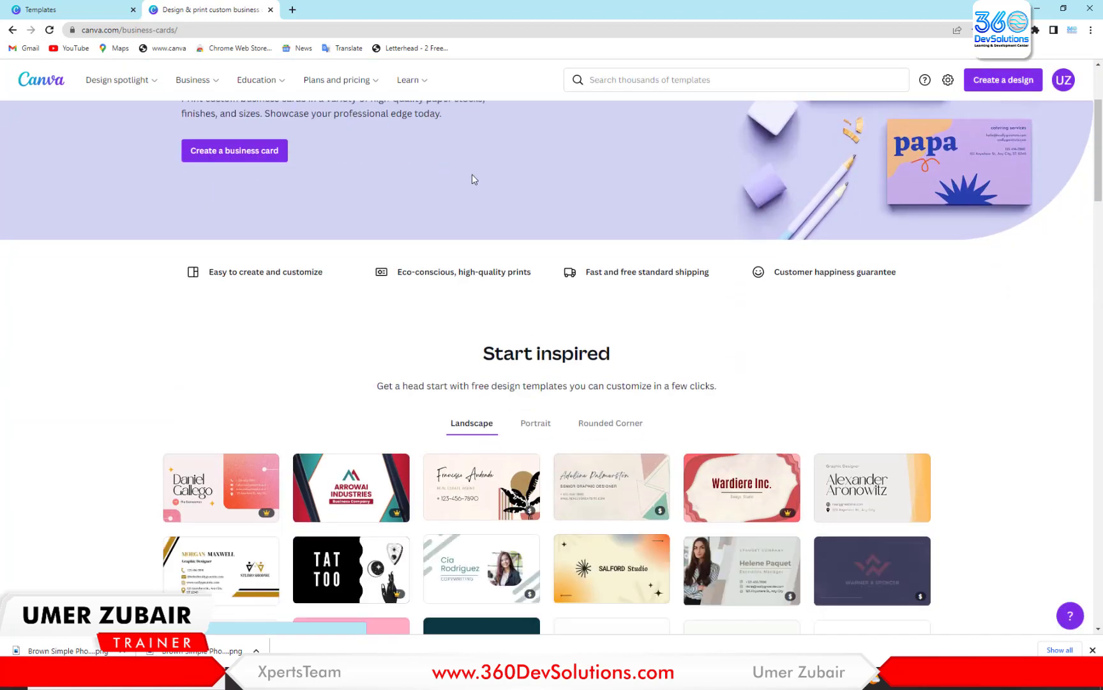
pyautogui.scroll(-2, 473, 177)
pyautogui.scroll(-2, 473, 179)
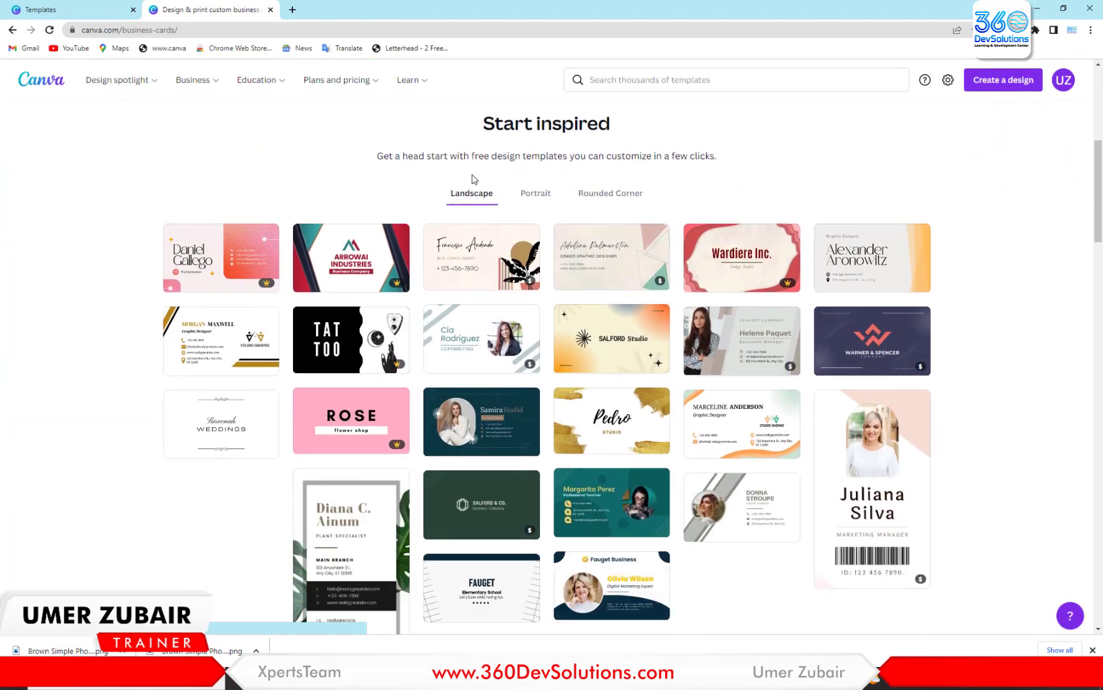
pyautogui.scroll(-3, 472, 179)
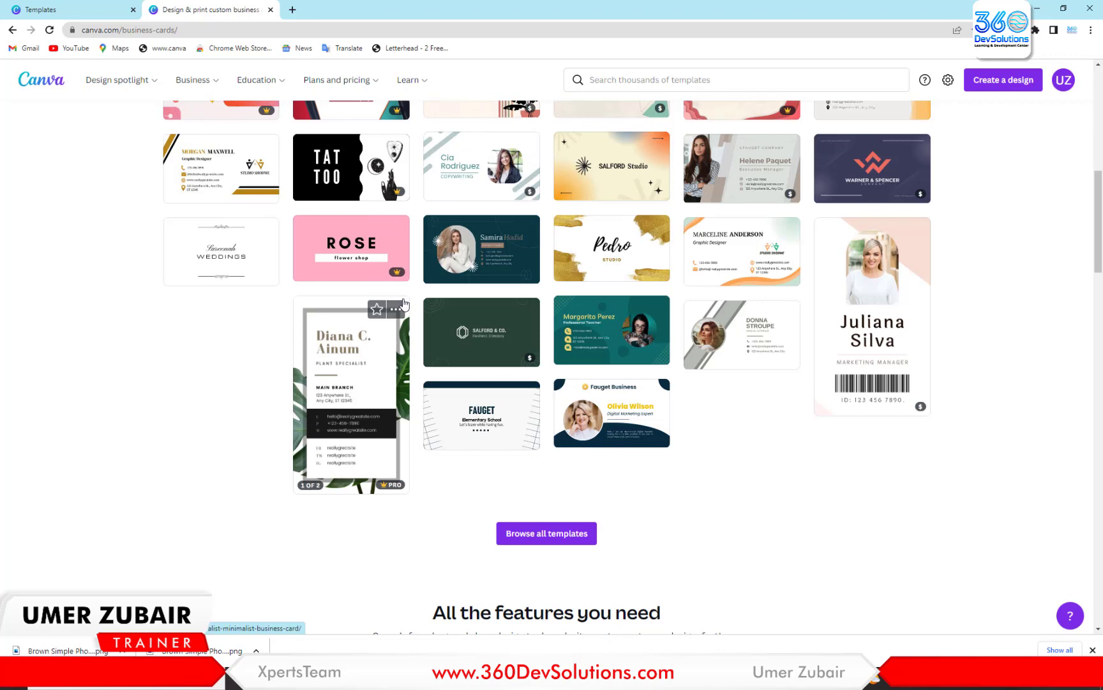
pyautogui.scroll(1, 404, 304)
pyautogui.scroll(3, 403, 304)
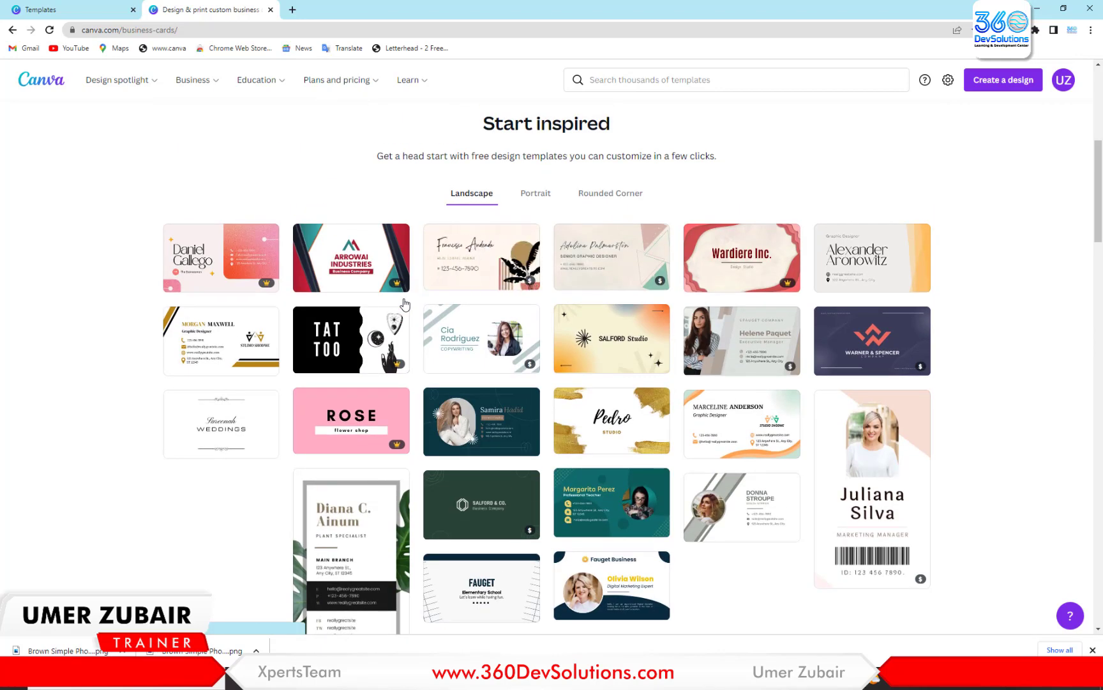
pyautogui.scroll(-3, 404, 304)
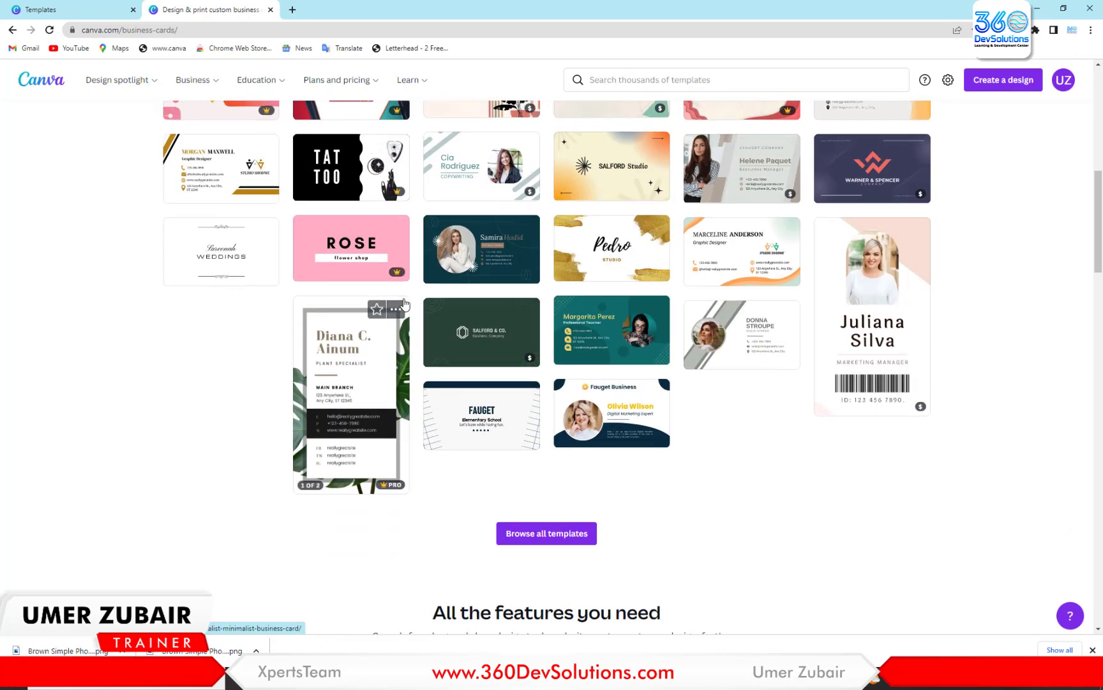
pyautogui.click(621, 339)
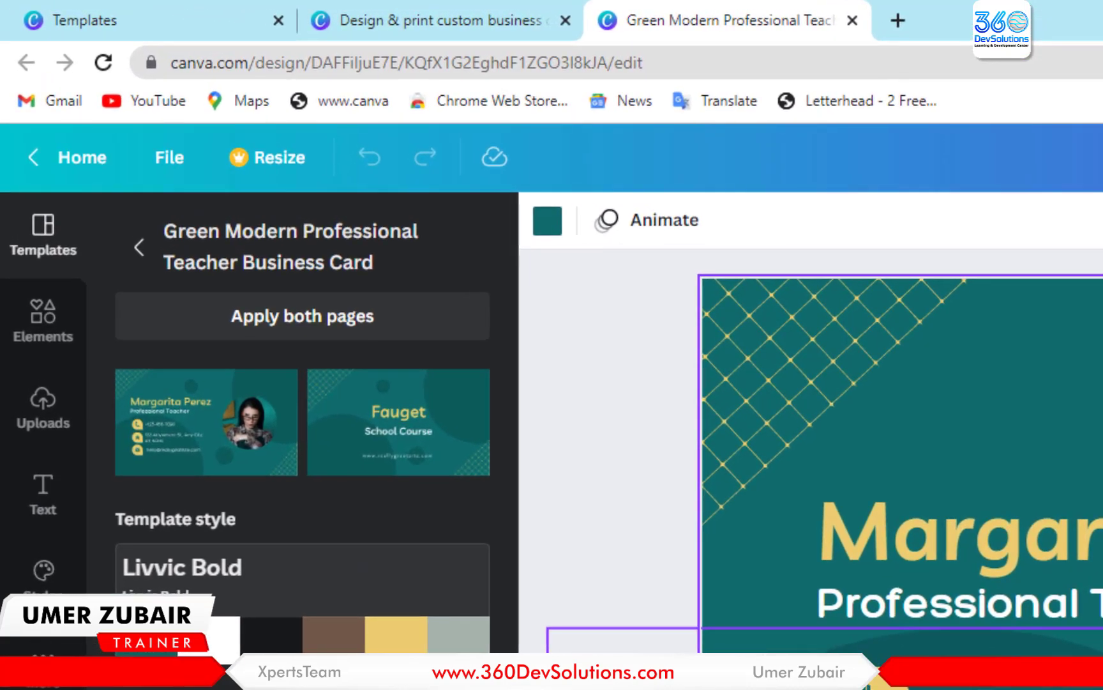
# Search the design elements for "location"
pyautogui.click(35, 326)
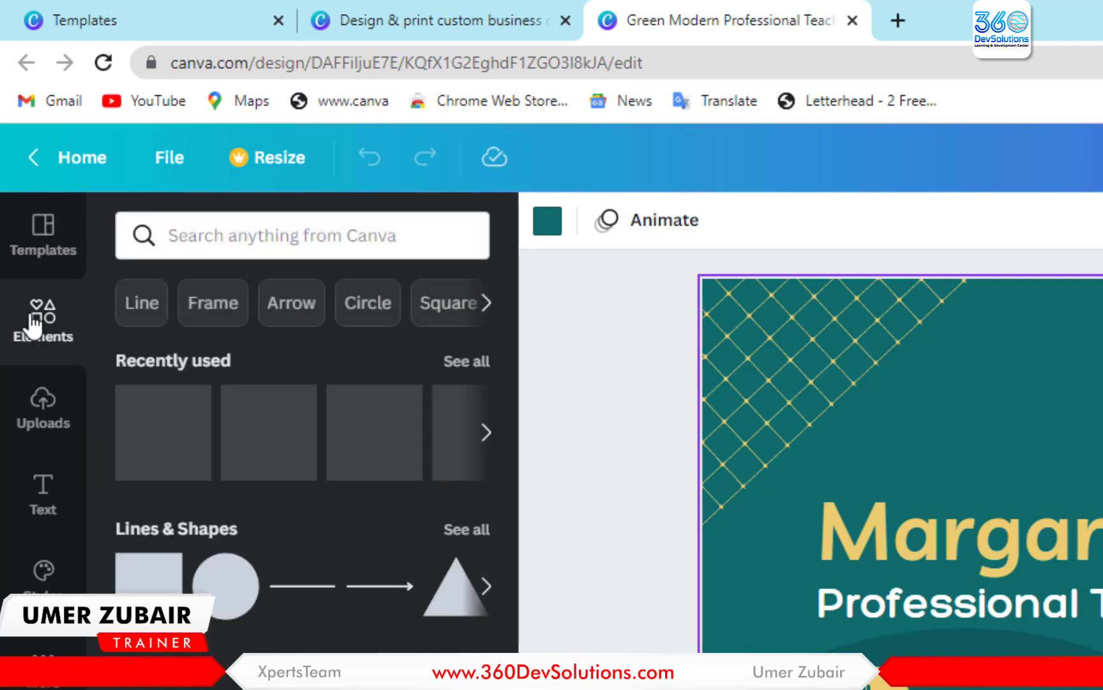
pyautogui.click(249, 231)
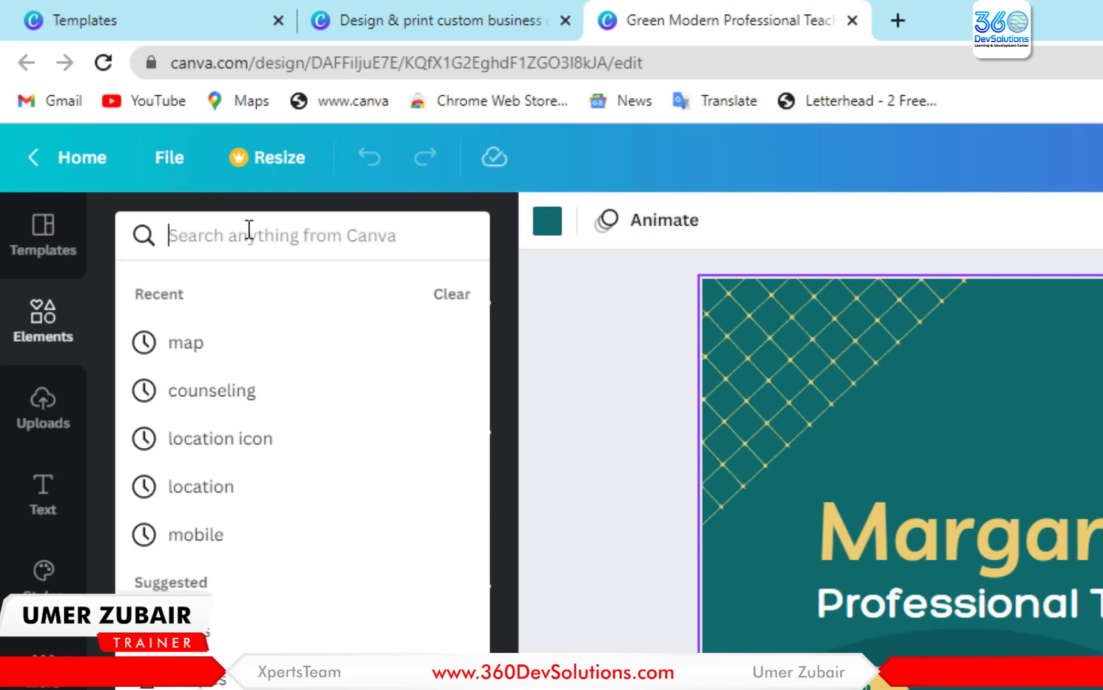
pyautogui.write('lo')
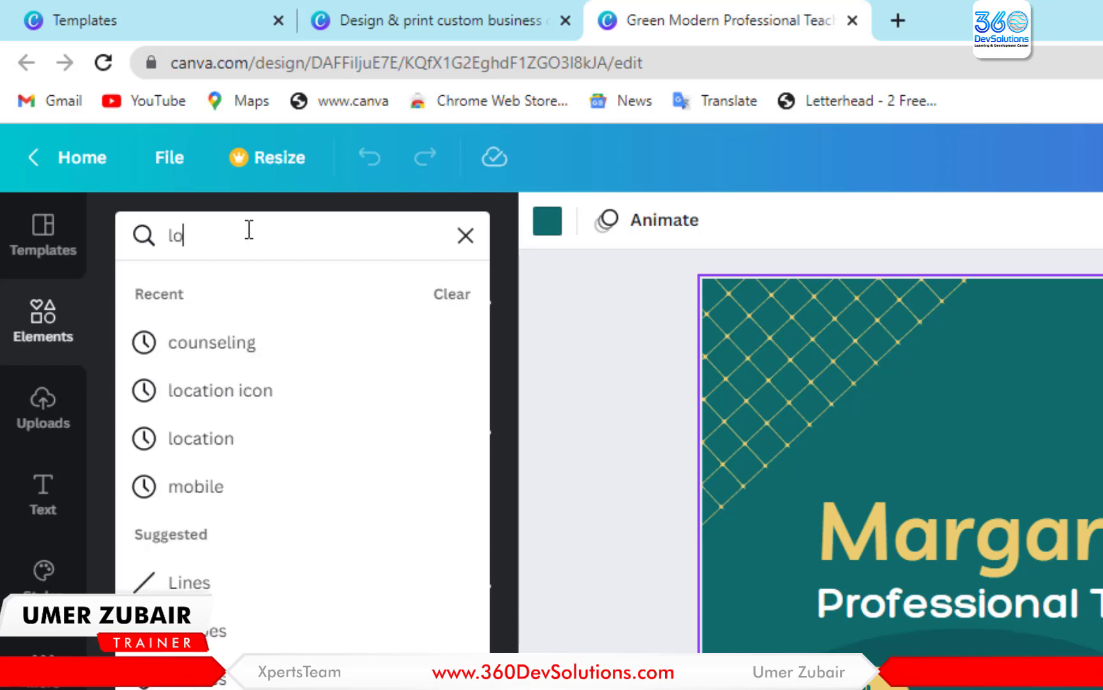
pyautogui.write('cation')
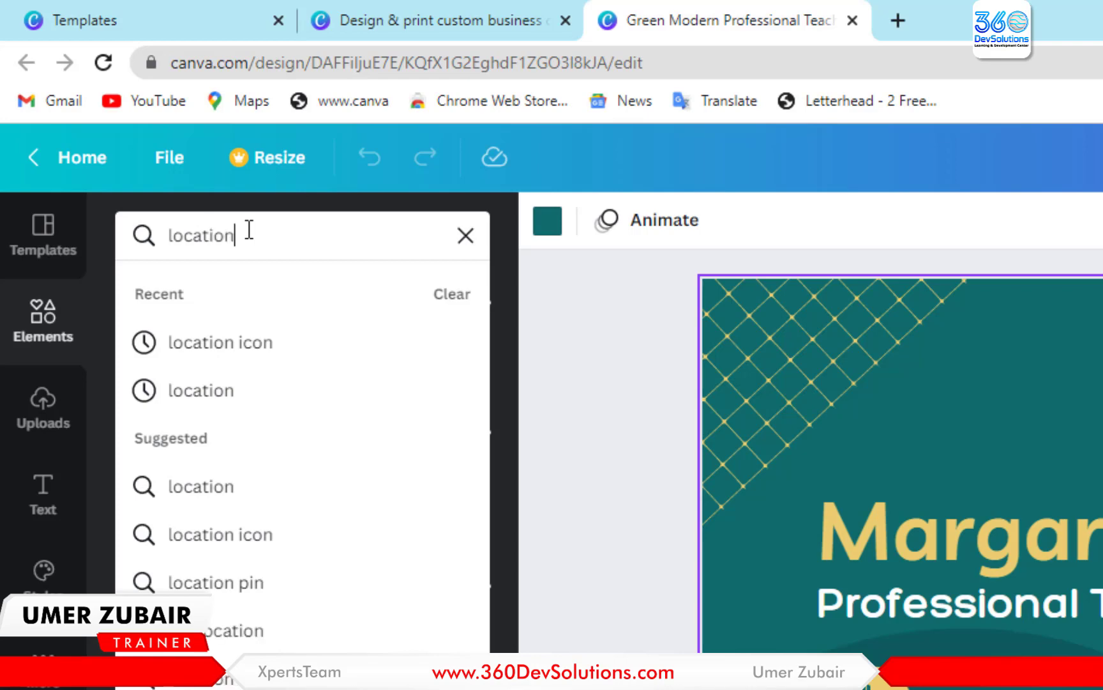
pyautogui.press('Return')
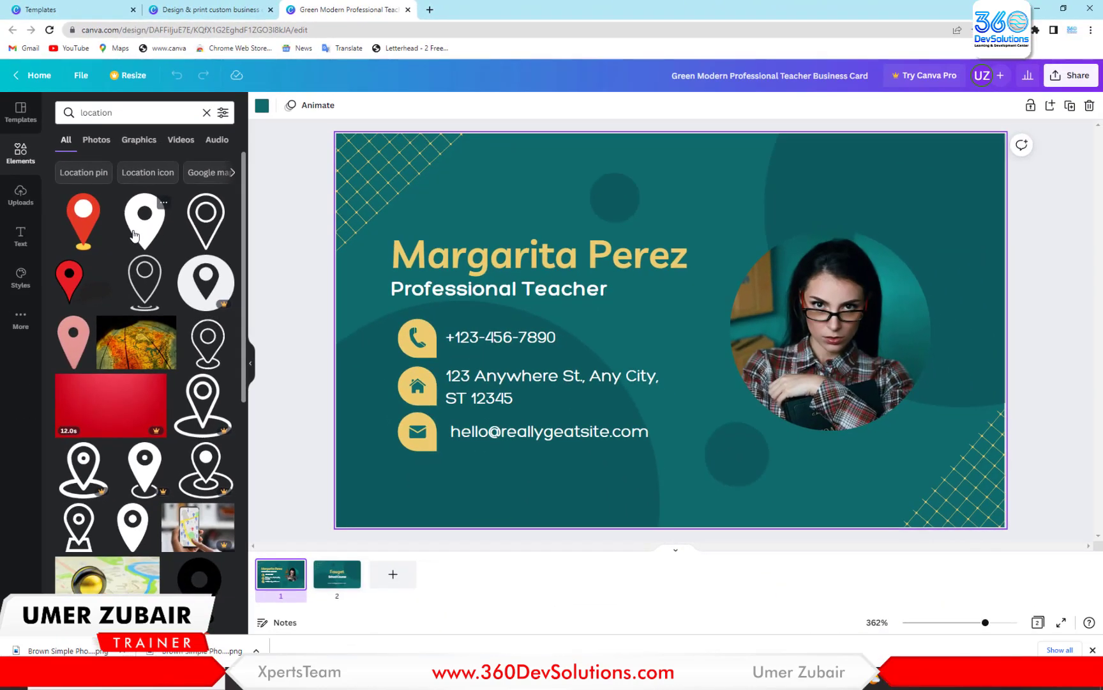
# Add the solid location pin with a round hole to the card and shrink it to icon size below the envelope icon
pyautogui.moveTo(137, 227); pyautogui.dragTo(509, 340)
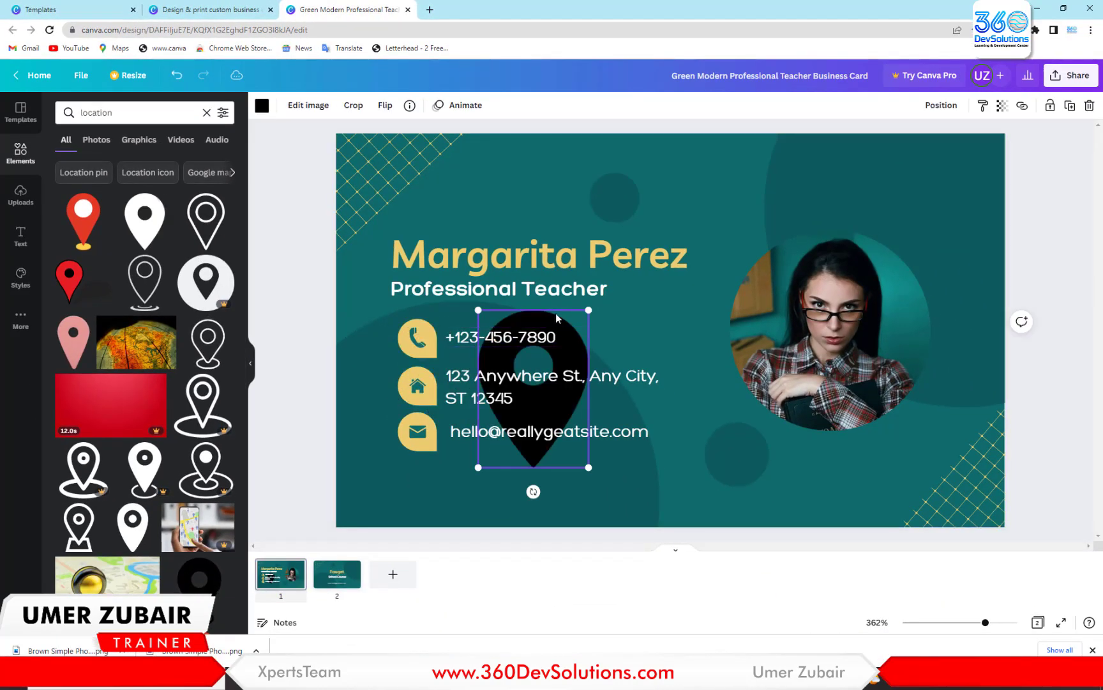
pyautogui.moveTo(588, 310); pyautogui.dragTo(421, 475)
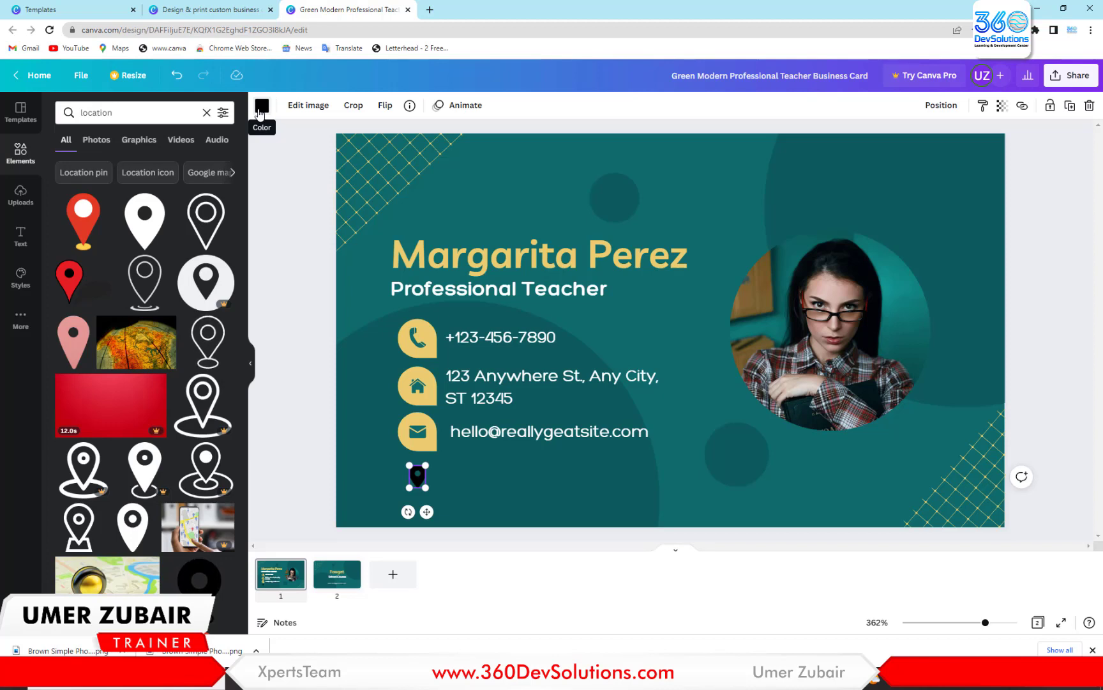
# Recolour the location pin below the envelope icon with the card's golden yellow document colour
pyautogui.click(259, 112)
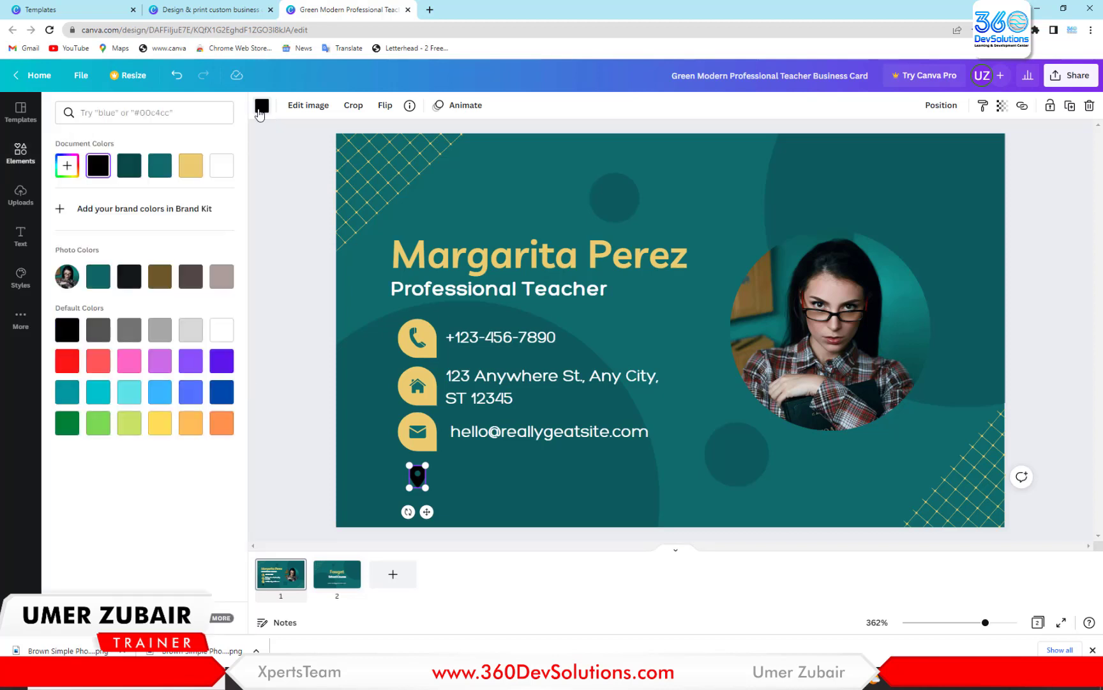
pyautogui.click(191, 167)
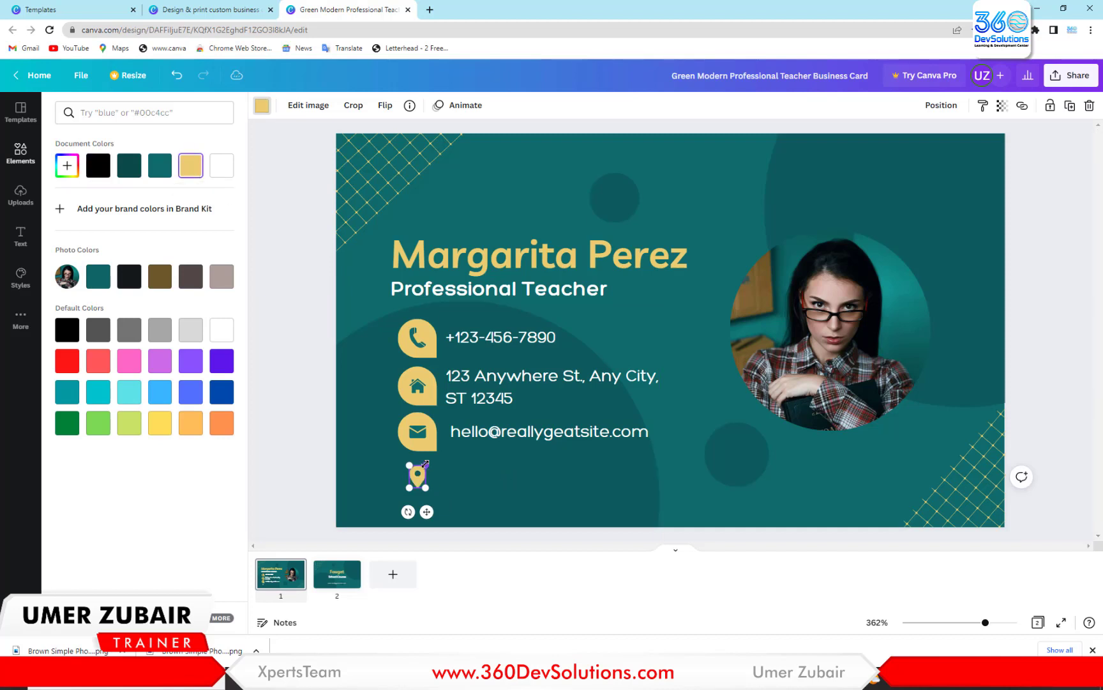
pyautogui.click(466, 468)
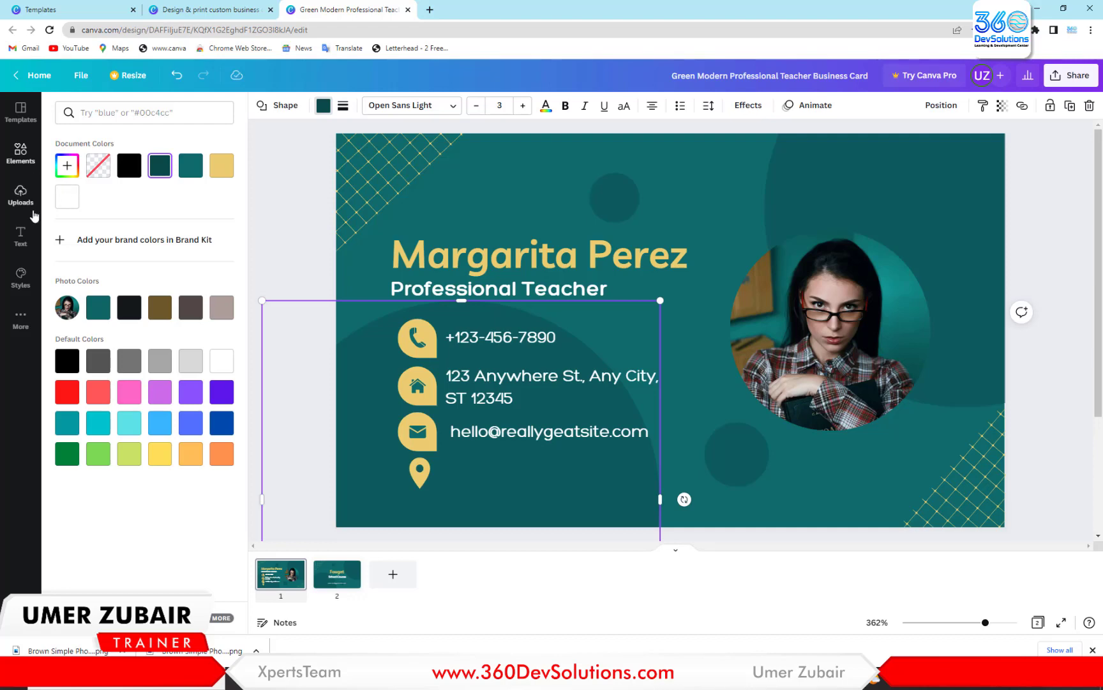
# Add a subheading text box beside the yellow location pin and reduce its text size to 7.7
pyautogui.click(20, 156)
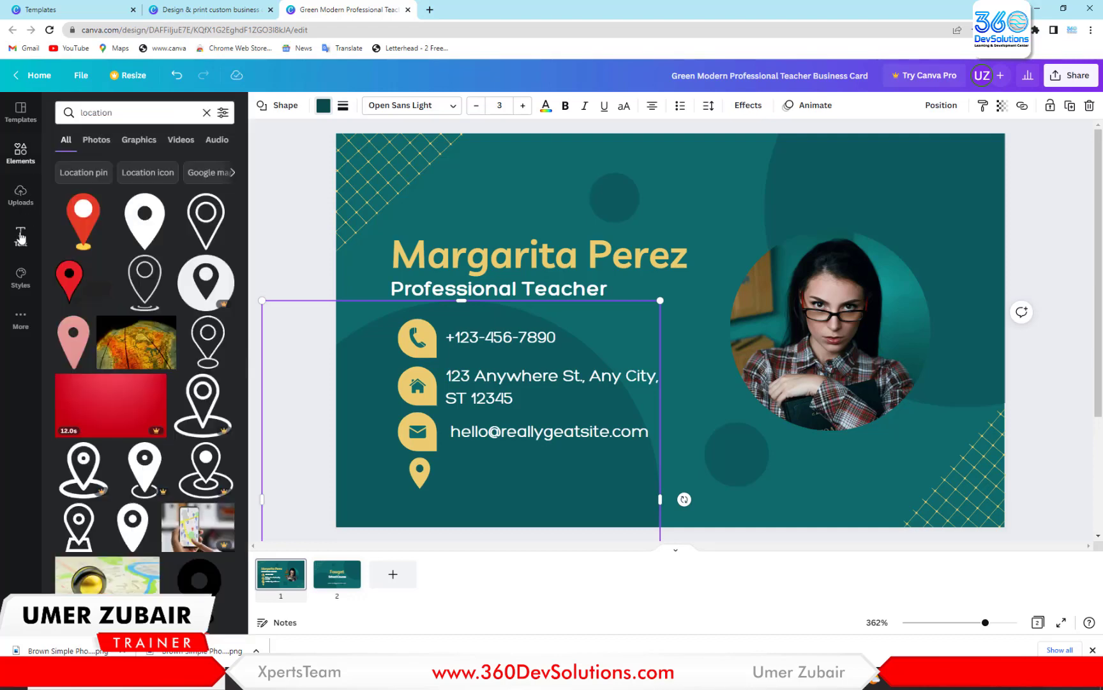
pyautogui.click(20, 236)
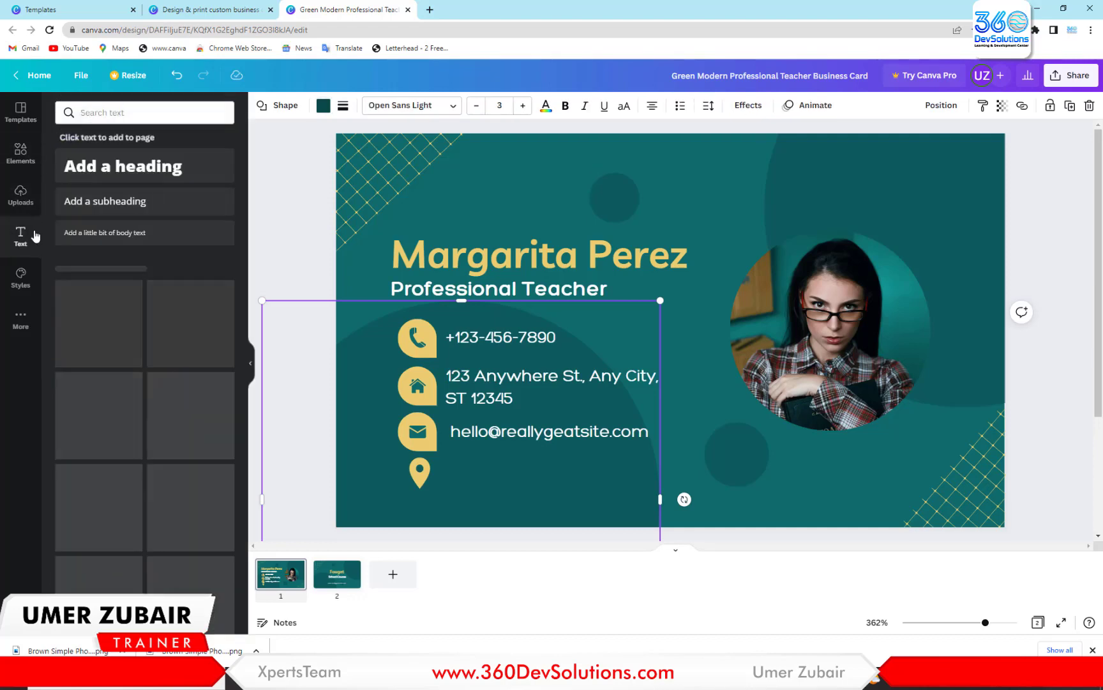
pyautogui.click(111, 202)
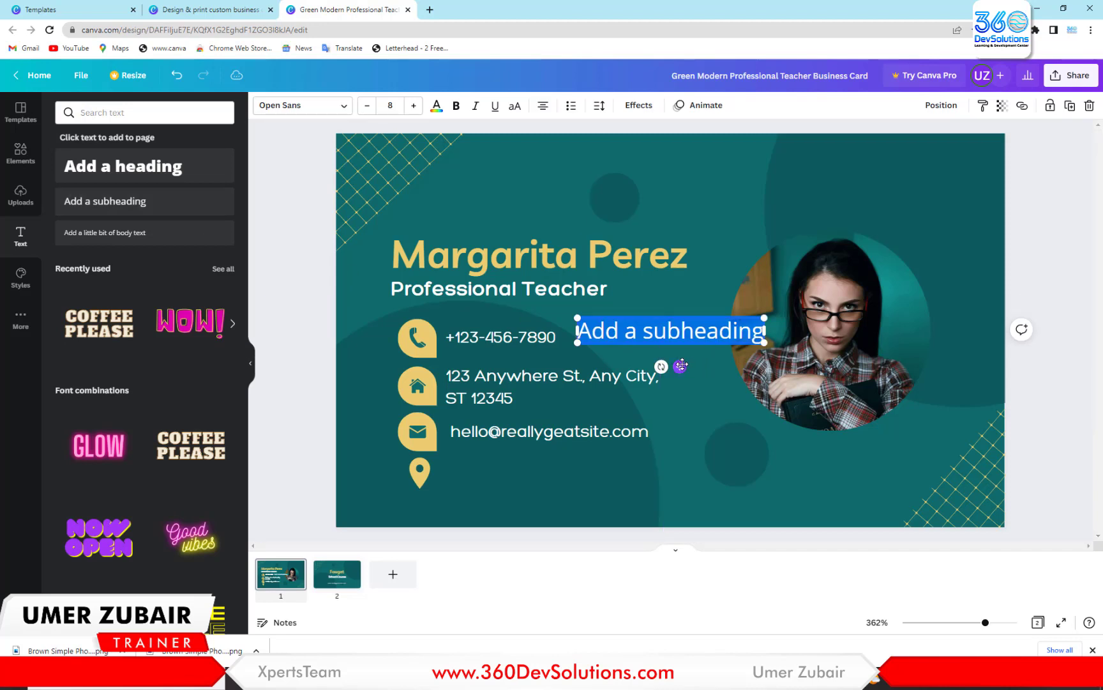
pyautogui.moveTo(682, 366); pyautogui.dragTo(556, 503)
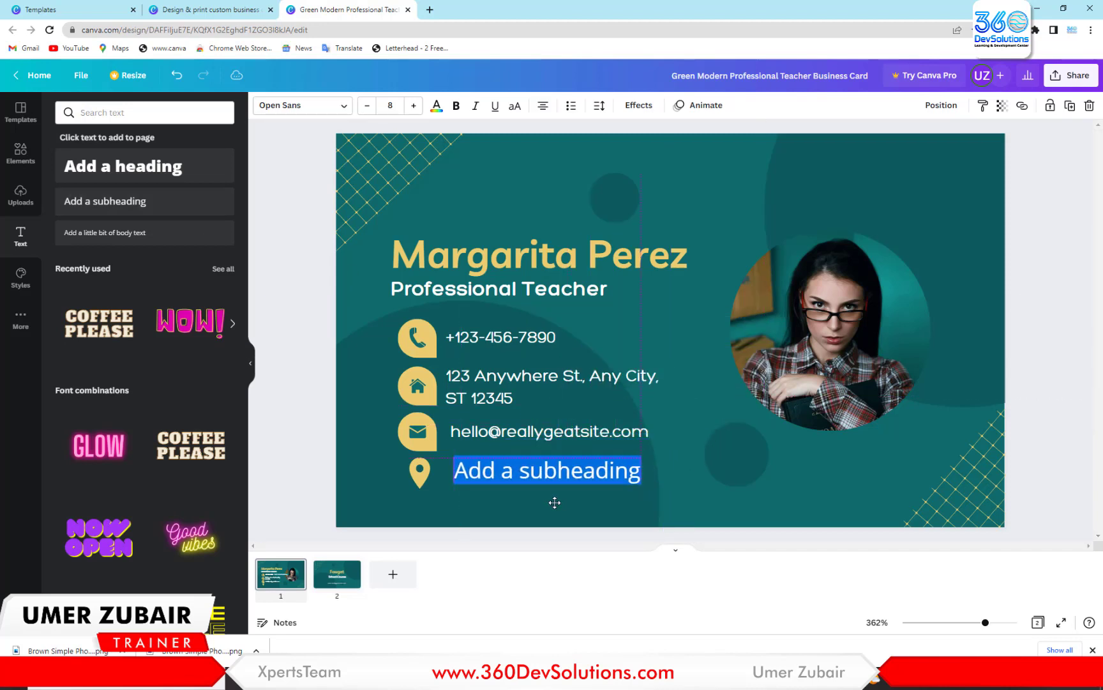
pyautogui.moveTo(642, 455); pyautogui.dragTo(636, 457)
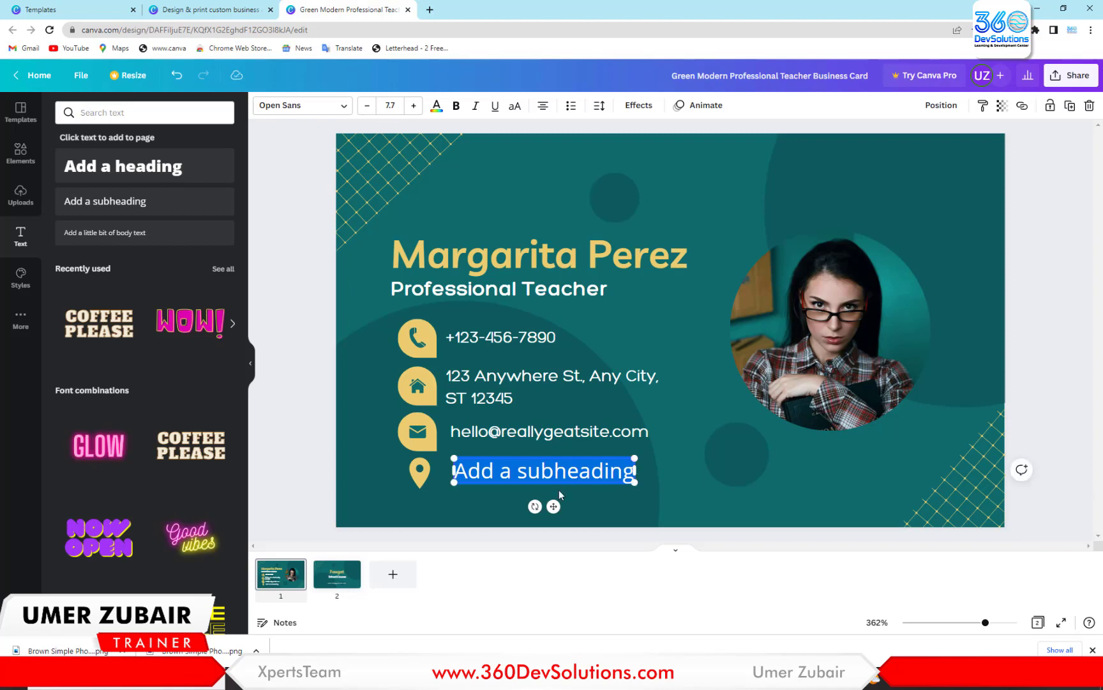
# Replace the new subheading's text with "my location" and align it under the start of the email line
pyautogui.tripleClick(555, 471)
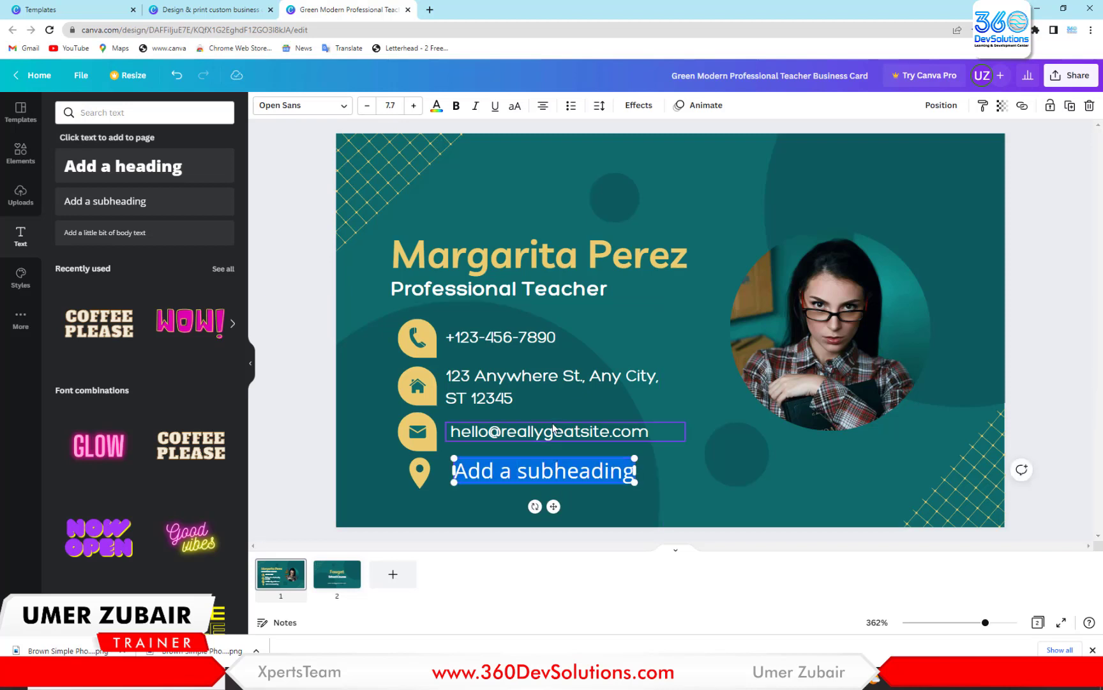
pyautogui.write('my')
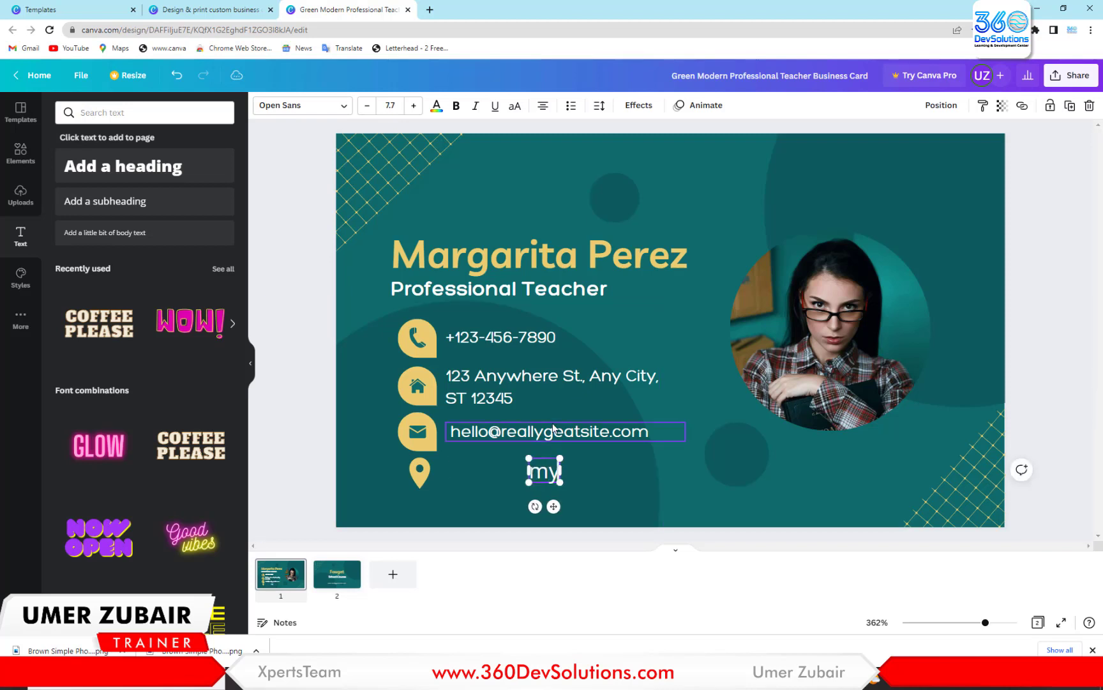
pyautogui.write(' location')
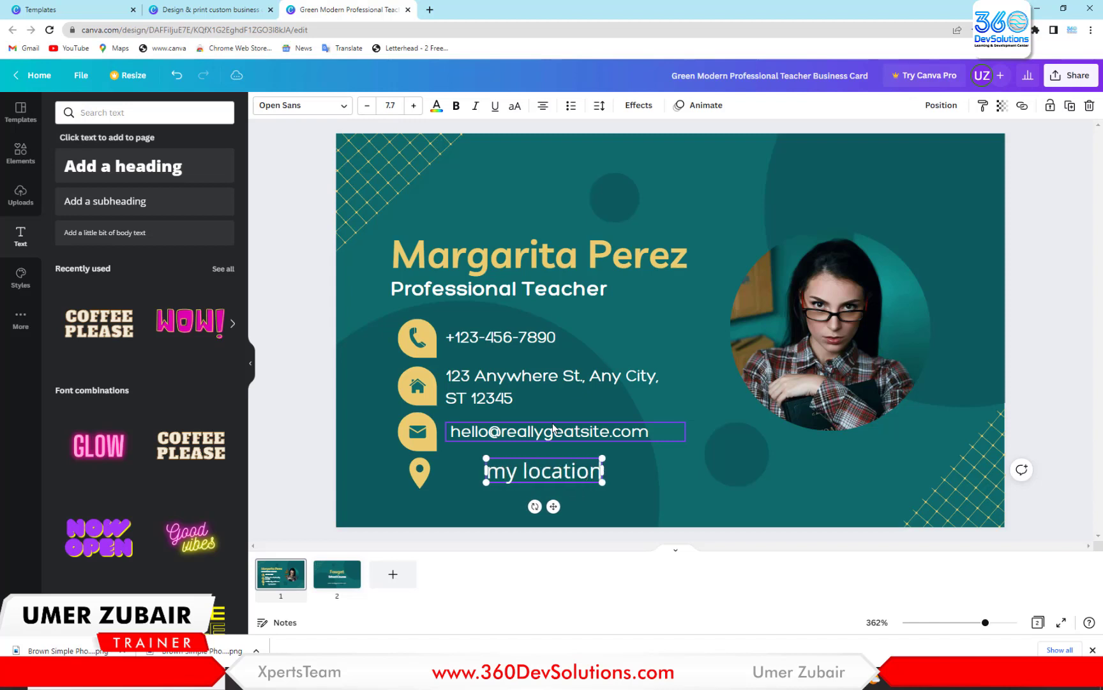
pyautogui.moveTo(553, 506); pyautogui.dragTo(529, 506)
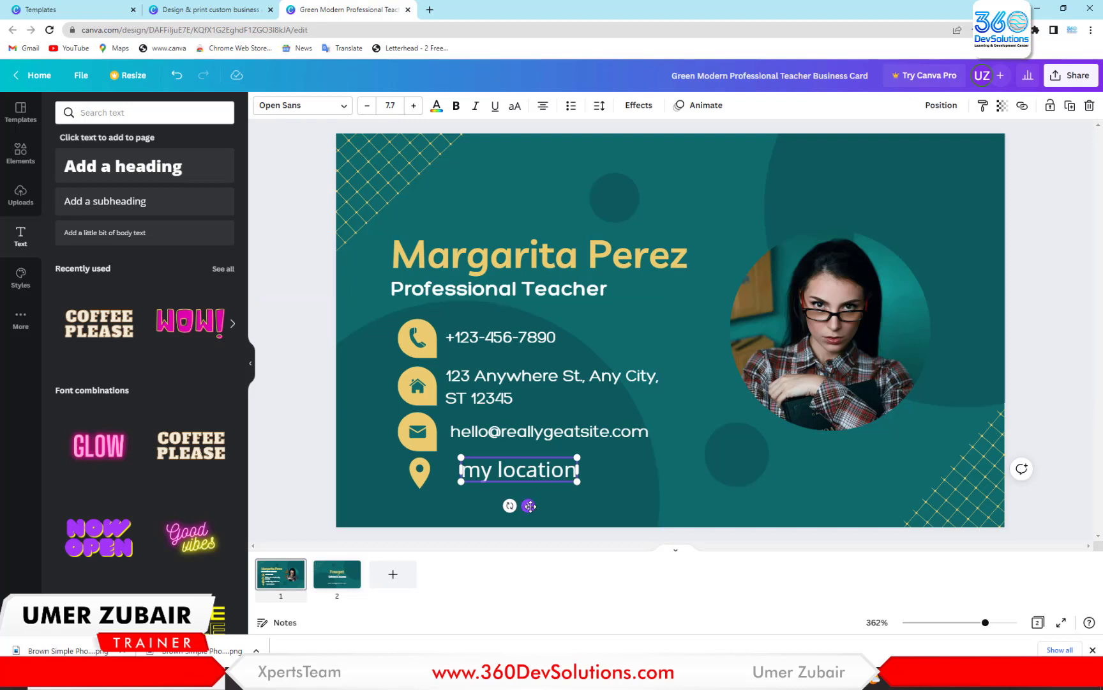
pyautogui.moveTo(527, 506)
pyautogui.mouseDown()
pyautogui.moveTo(555, 507)
pyautogui.moveTo(523, 505)
pyautogui.mouseUp()
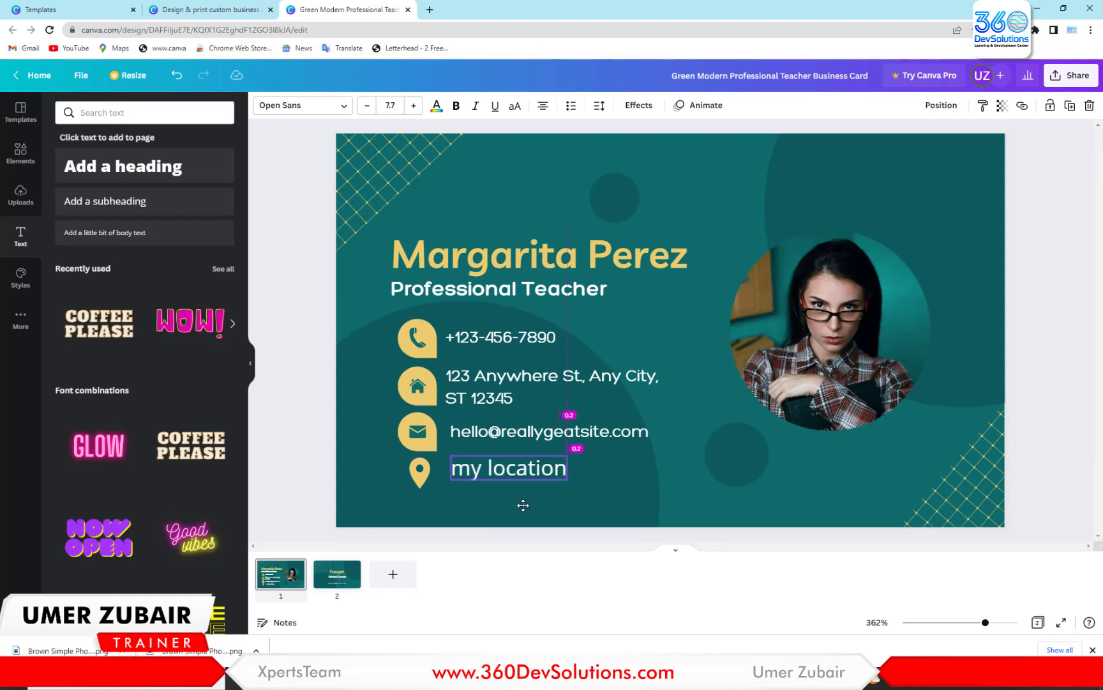
pyautogui.moveTo(523, 505); pyautogui.dragTo(523, 505)
pyautogui.click(689, 479)
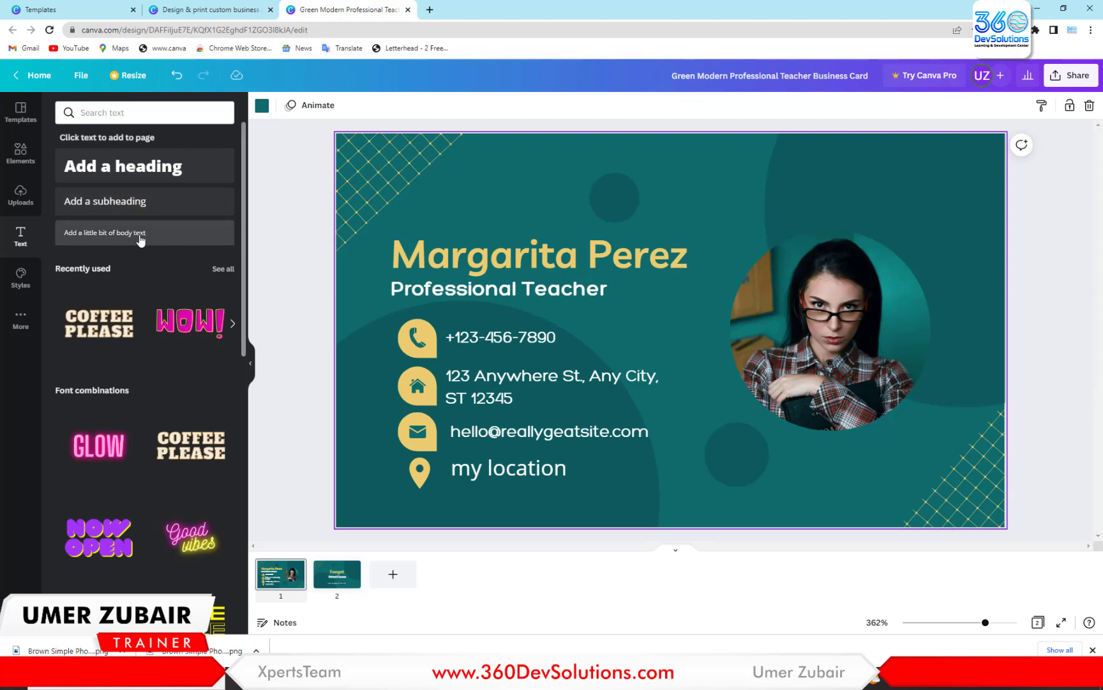
# Search the design elements for "cellphone" in place of the location search
pyautogui.click(18, 158)
pyautogui.click(129, 112)
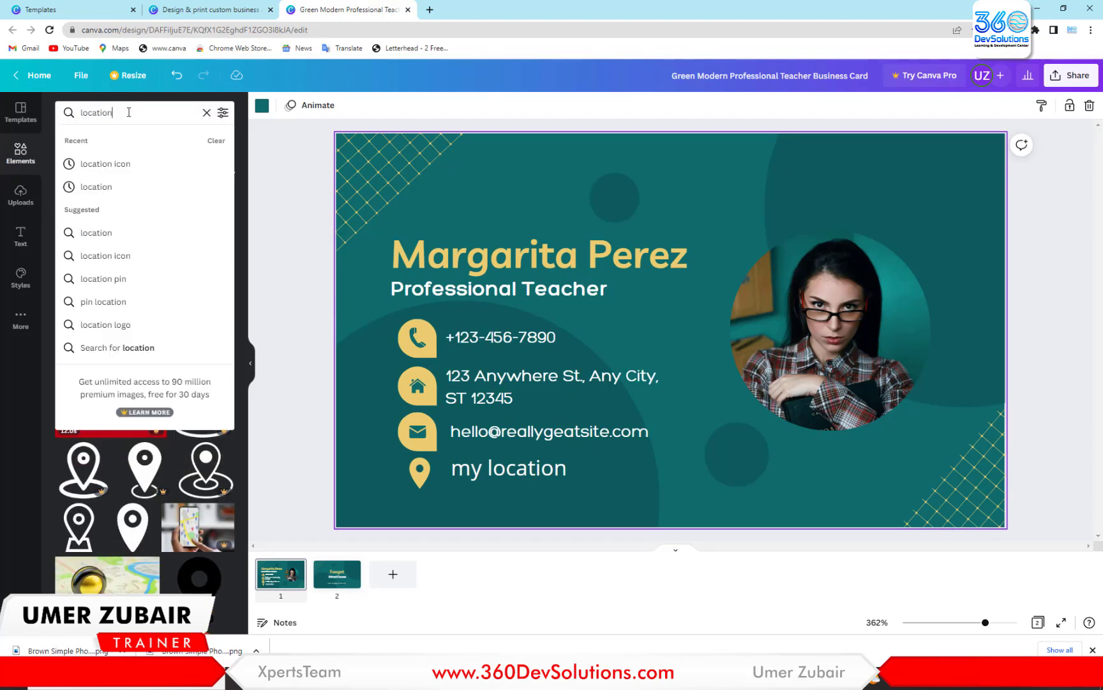
pyautogui.doubleClick(129, 112)
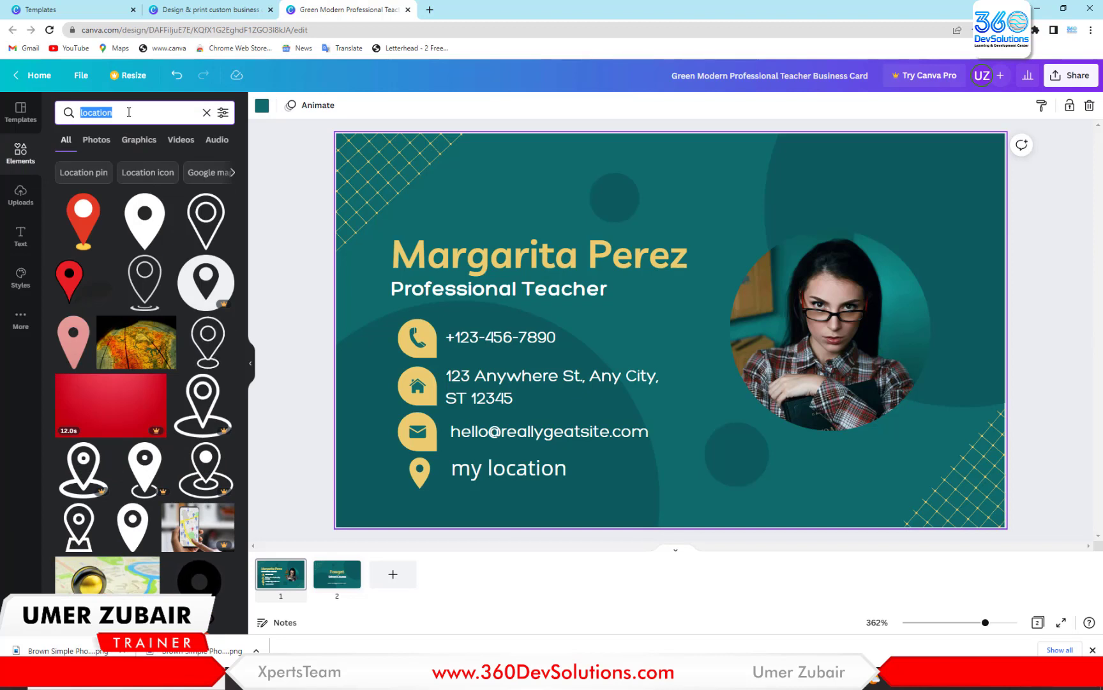
pyautogui.write('cell')
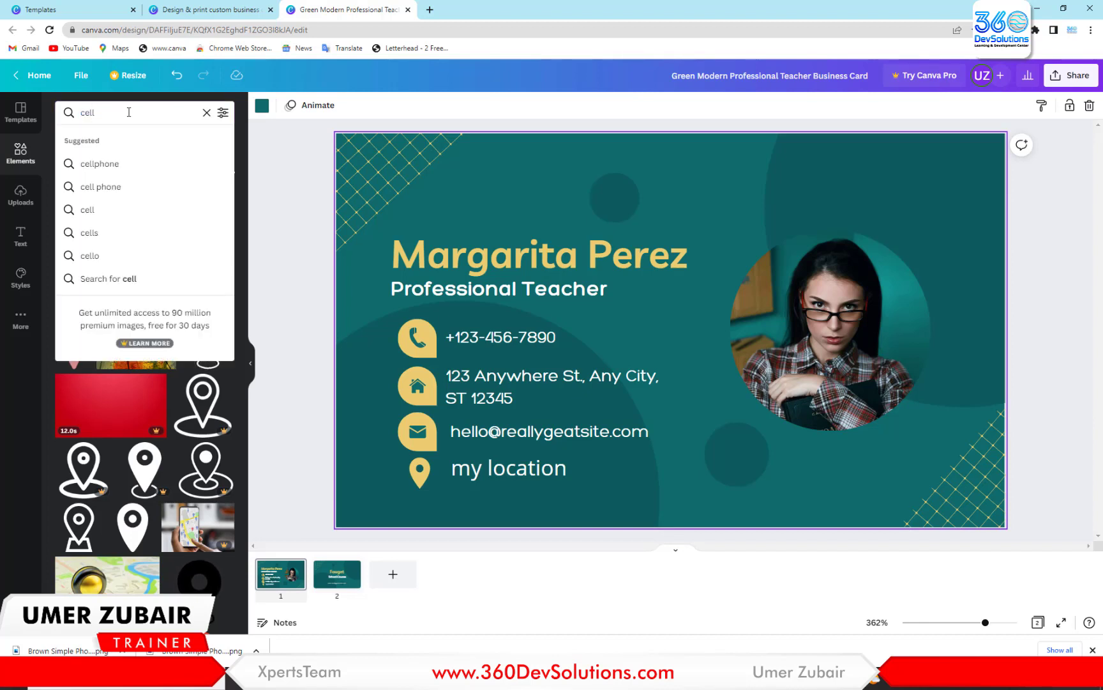
pyautogui.click(97, 164)
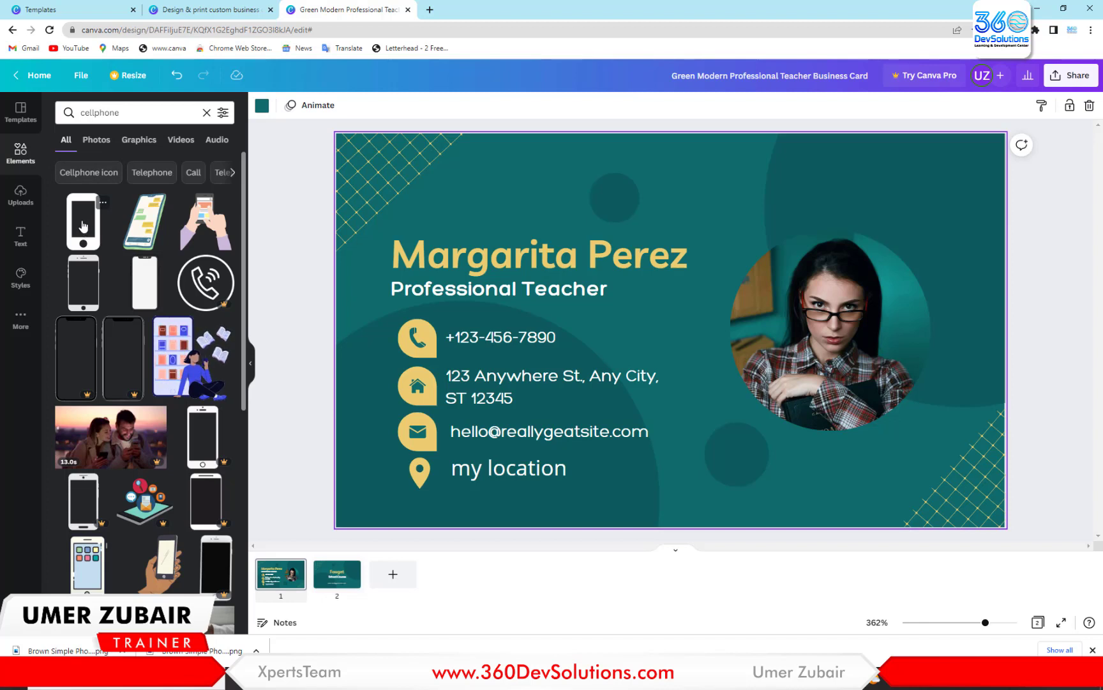
# Replace the handset icon beside the phone number with the solid cellphone graphic with a round home button, shrunk to fit the yellow badge
pyautogui.moveTo(83, 226); pyautogui.dragTo(396, 307)
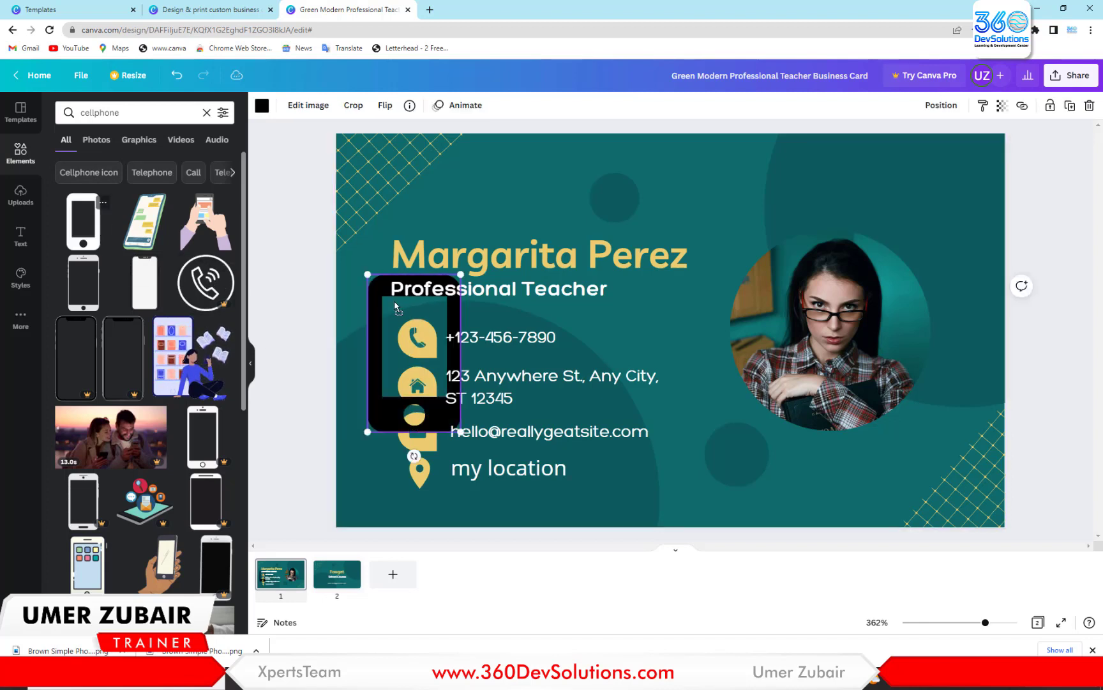
pyautogui.click(440, 290)
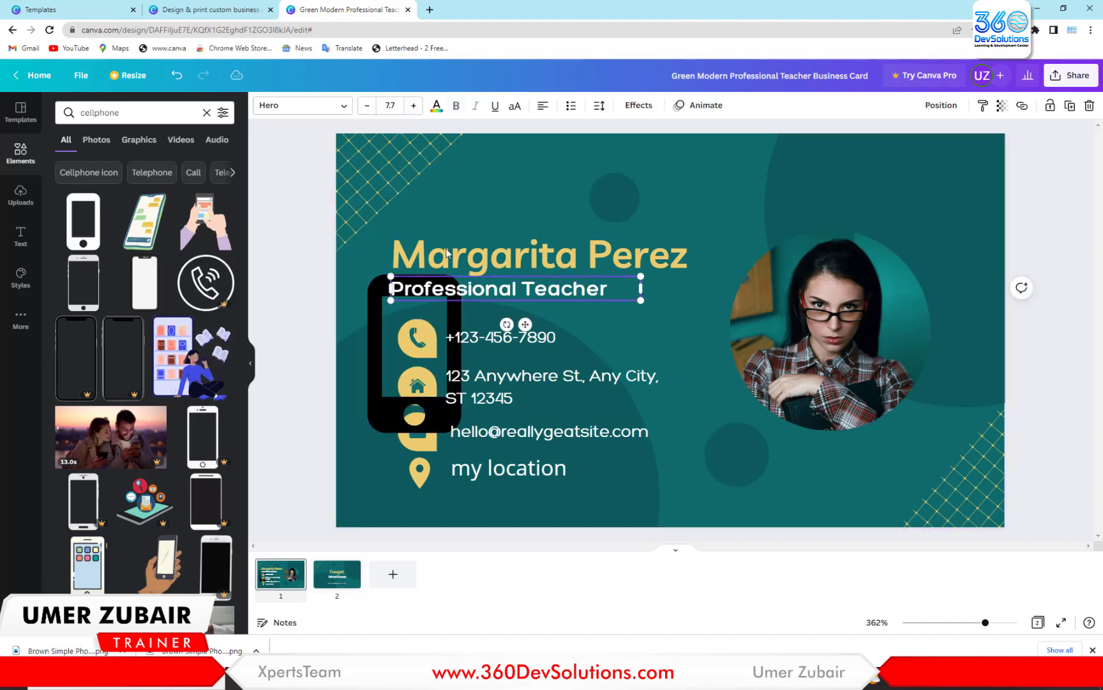
pyautogui.moveTo(405, 357); pyautogui.dragTo(389, 217)
pyautogui.click(414, 343)
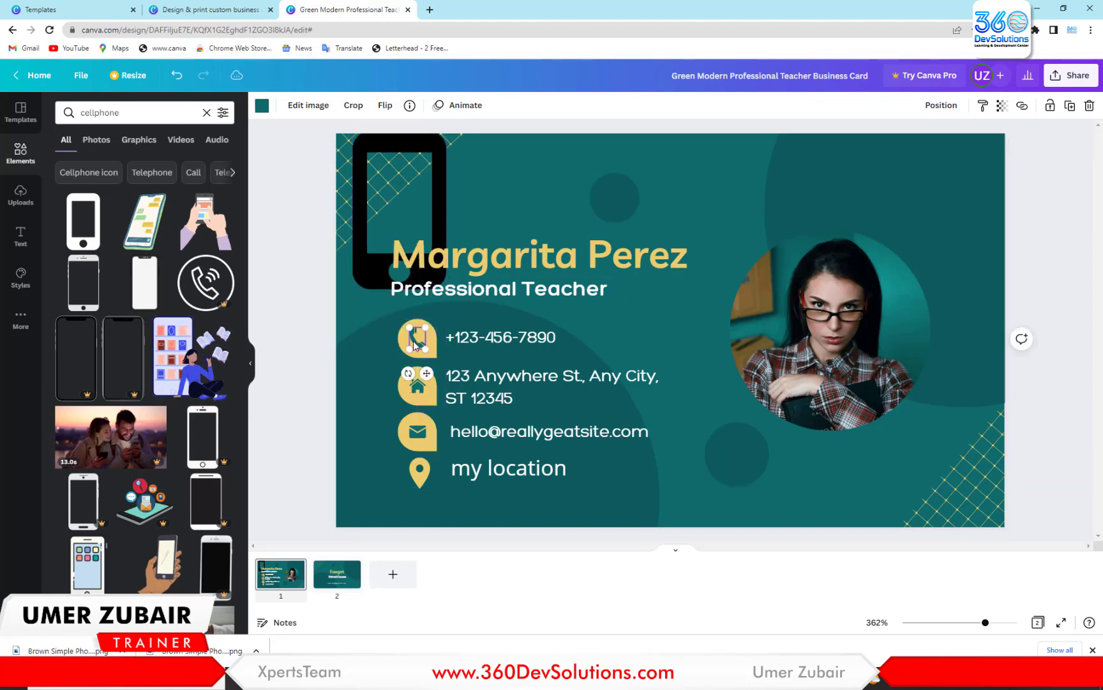
pyautogui.press('Delete')
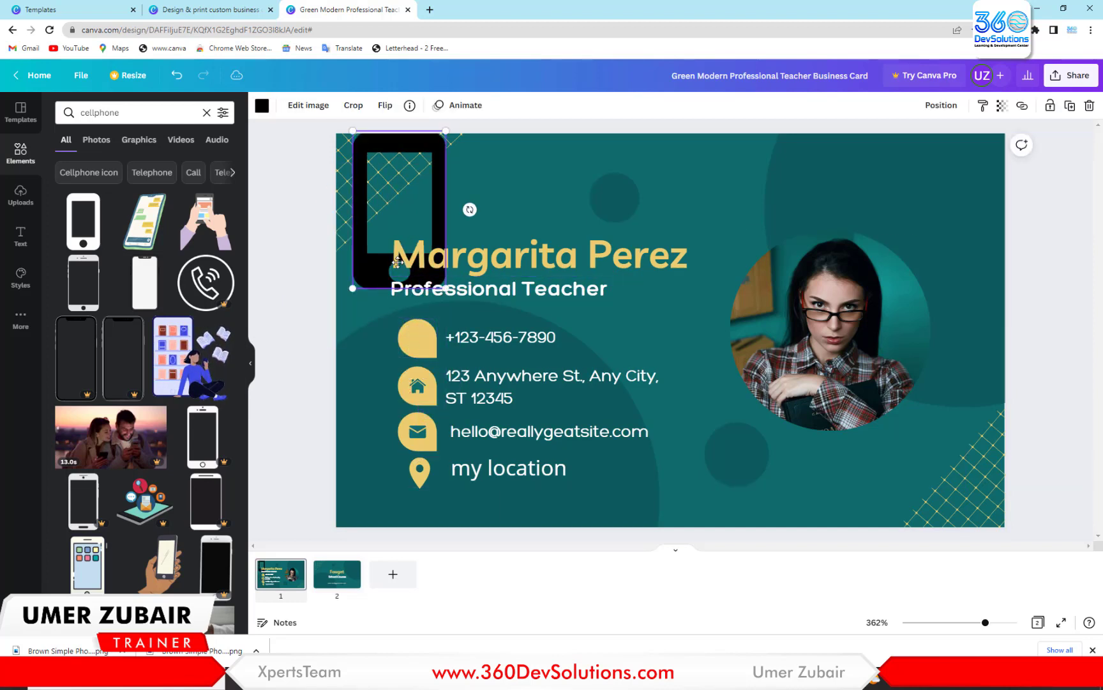
pyautogui.moveTo(455, 137); pyautogui.dragTo(418, 339)
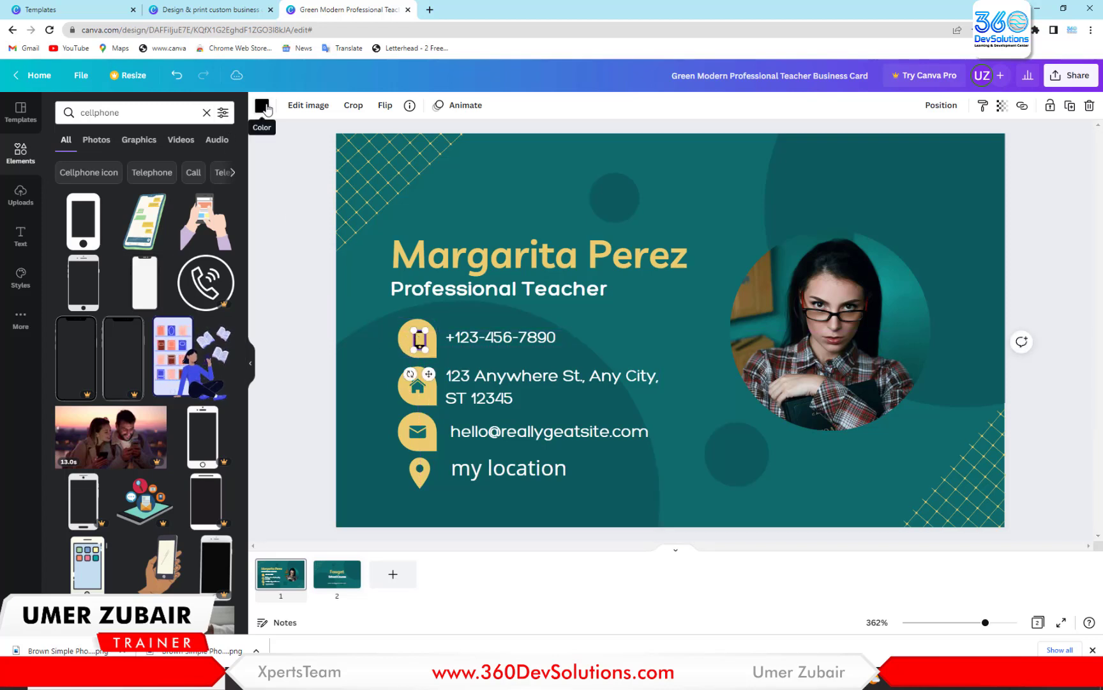
# Recolour the cellphone icon with the card's medium teal document colour and deselect it
pyautogui.click(269, 108)
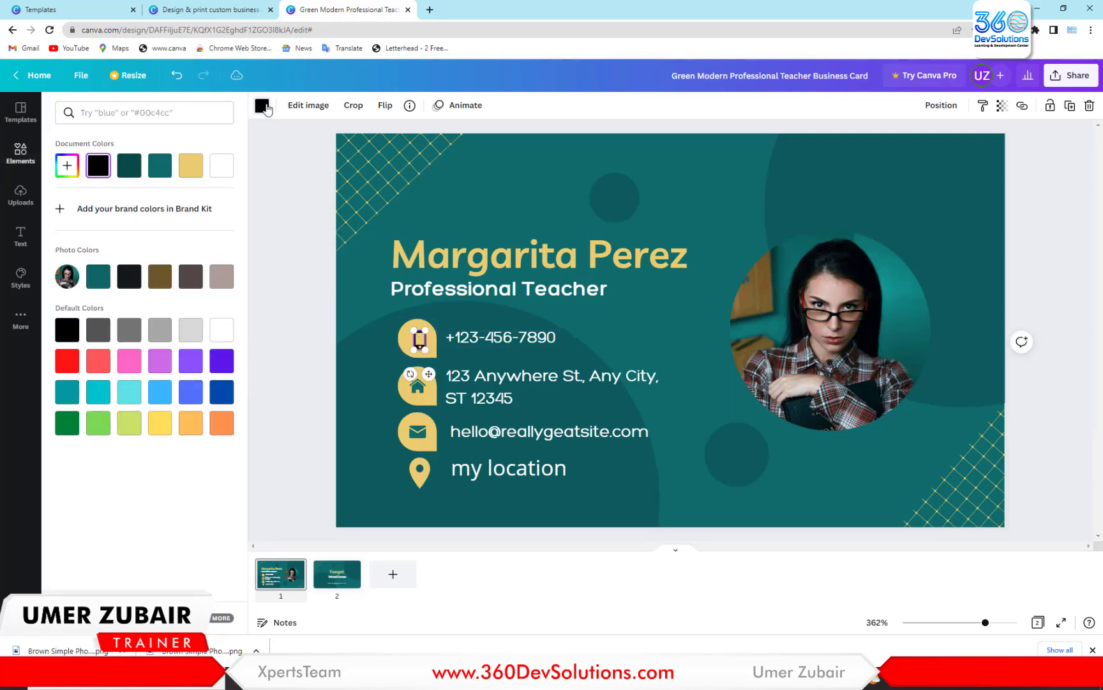
pyautogui.click(159, 166)
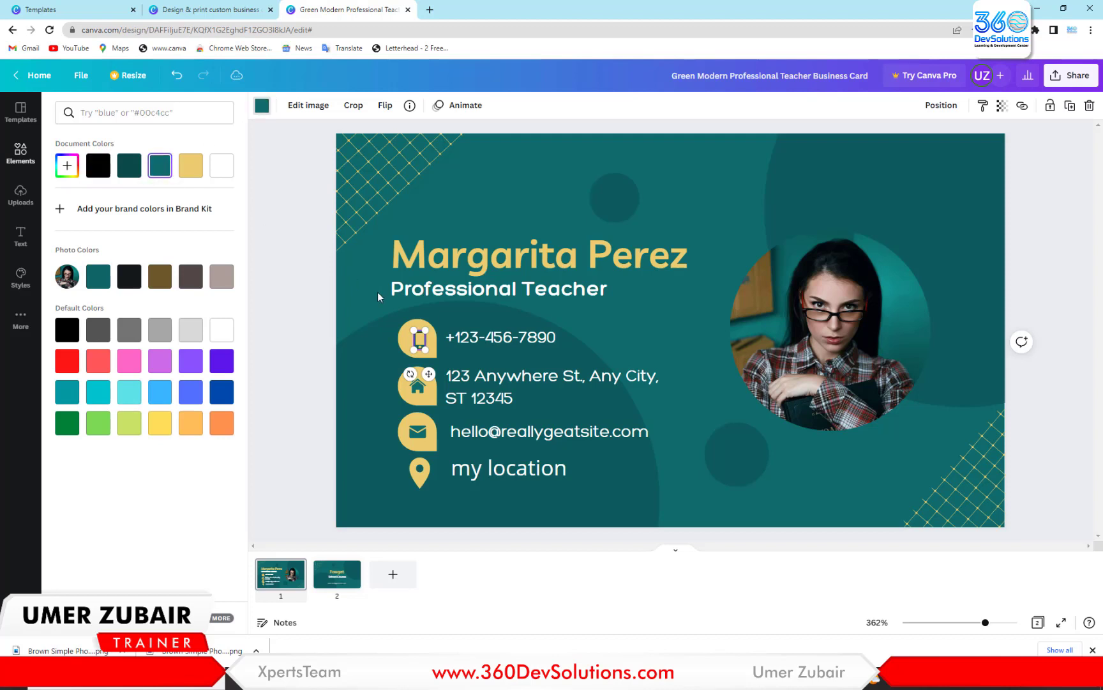
pyautogui.press('Escape')
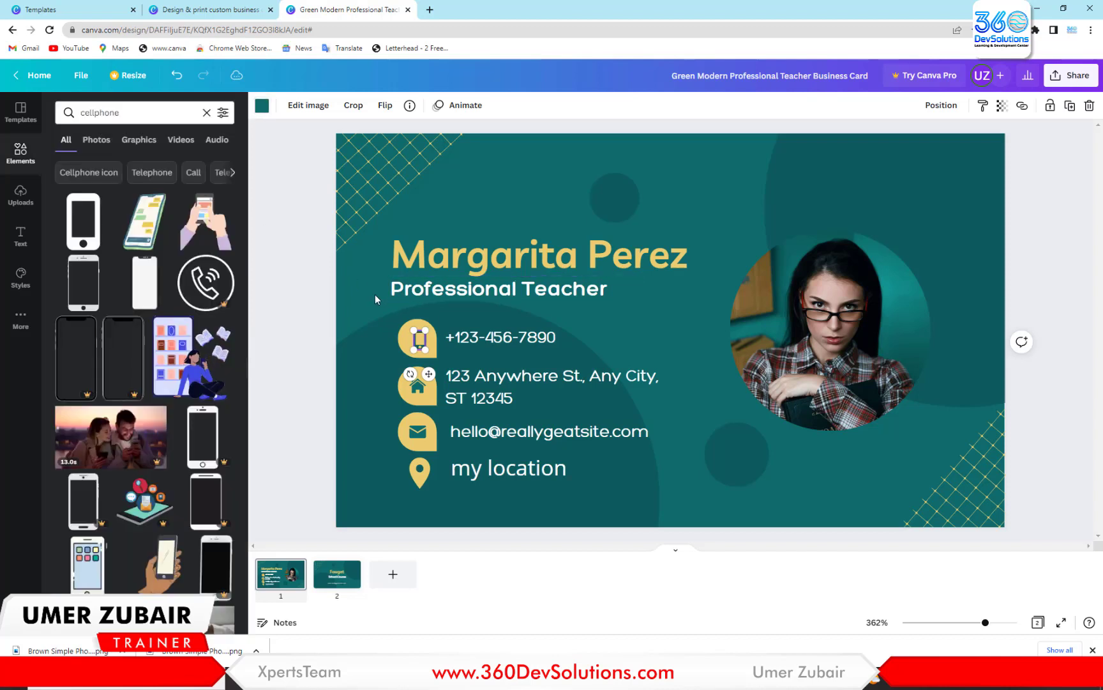
pyautogui.click(456, 228)
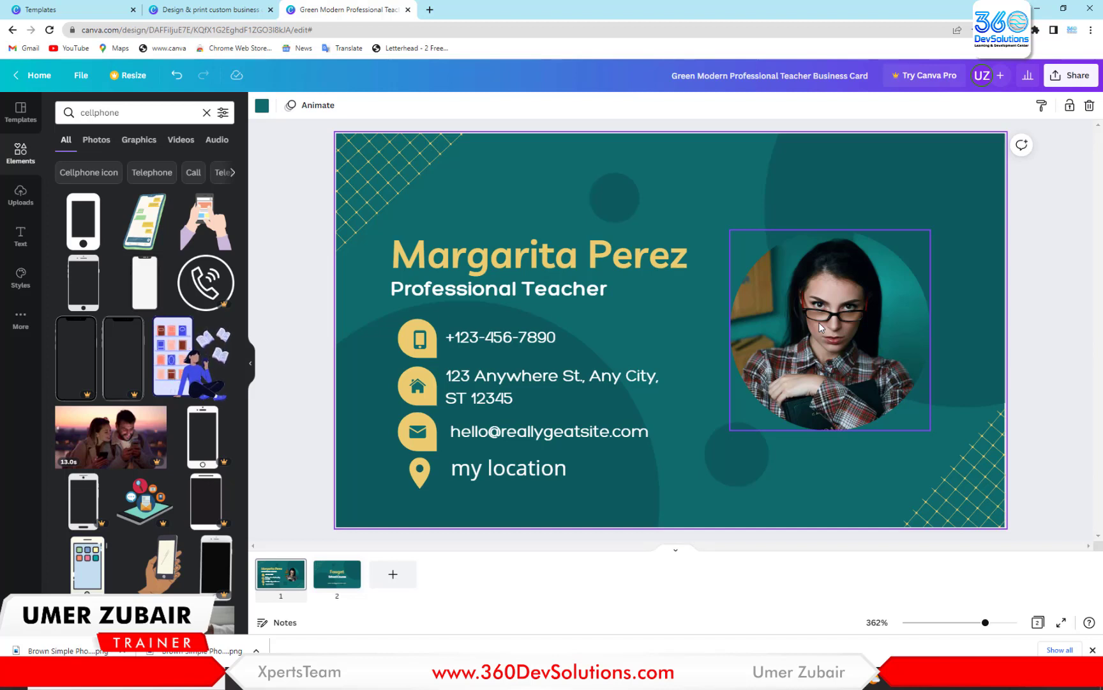
# Rotate the circular portrait frame slightly clockwise and delete the woman's photo from it
pyautogui.click(821, 328)
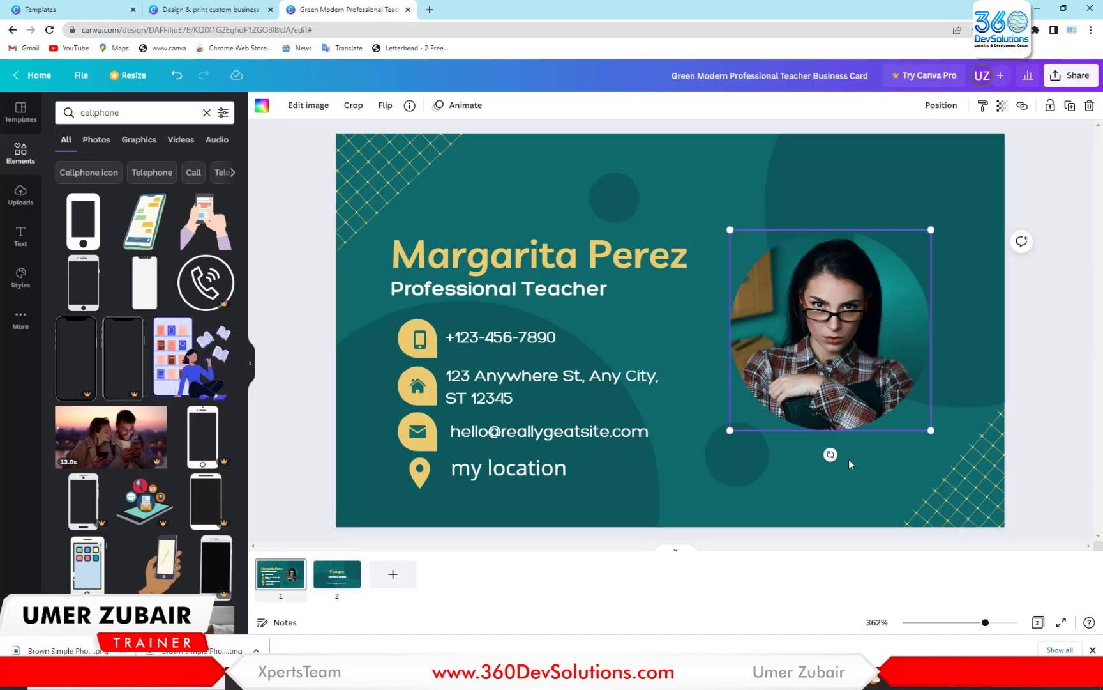
pyautogui.moveTo(829, 454)
pyautogui.mouseDown()
pyautogui.moveTo(805, 466)
pyautogui.moveTo(719, 422)
pyautogui.moveTo(778, 454)
pyautogui.moveTo(872, 435)
pyautogui.moveTo(826, 443)
pyautogui.mouseUp()
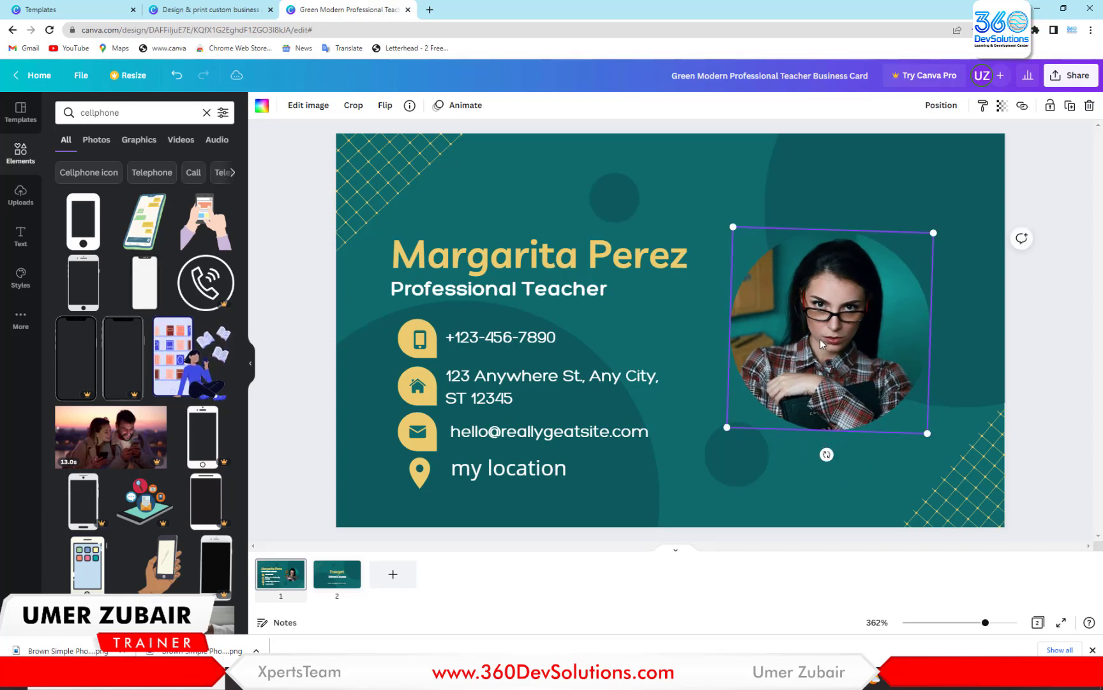
pyautogui.press('Delete')
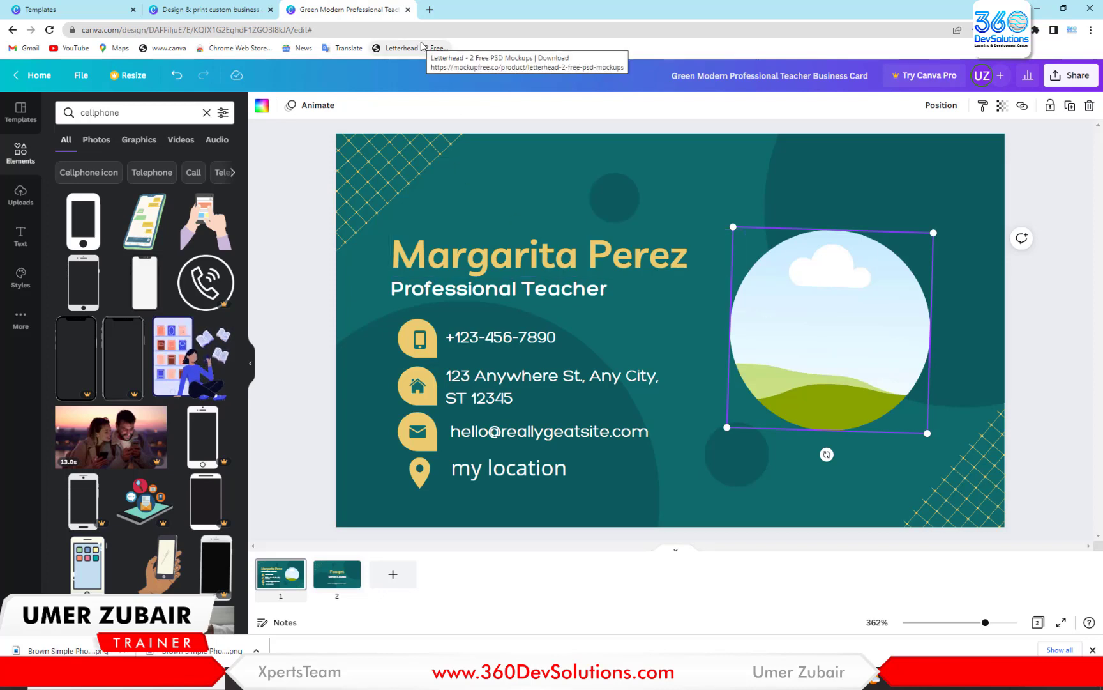
# Open a new browser tab and search Google for "man with computer png"
pyautogui.click(430, 10)
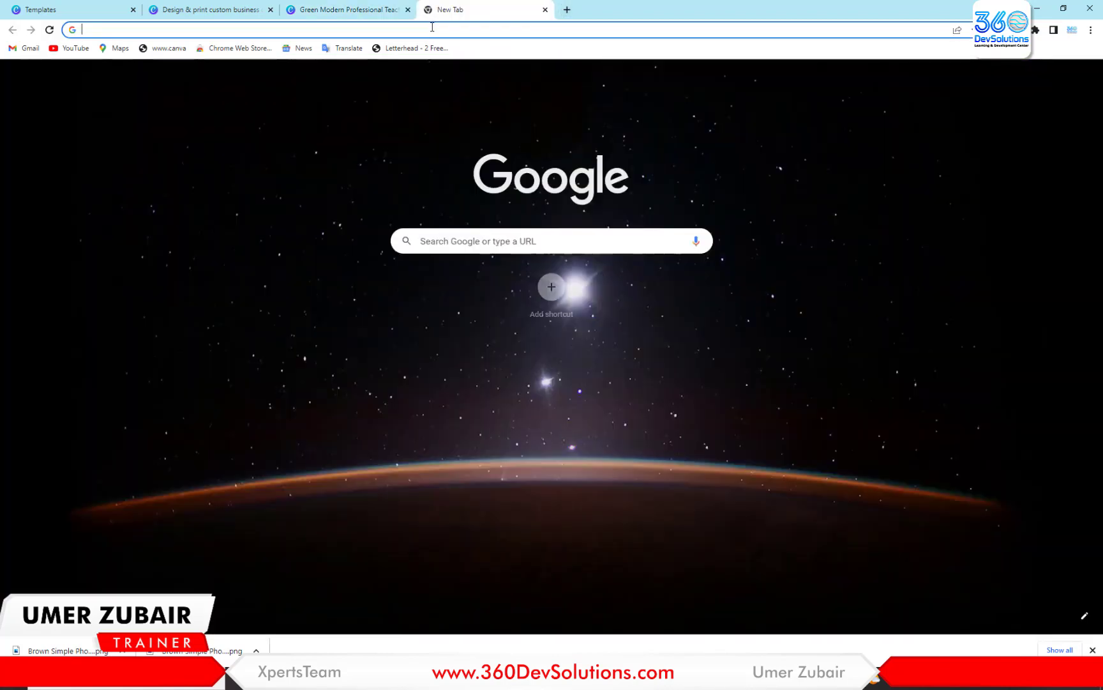
pyautogui.click(433, 27)
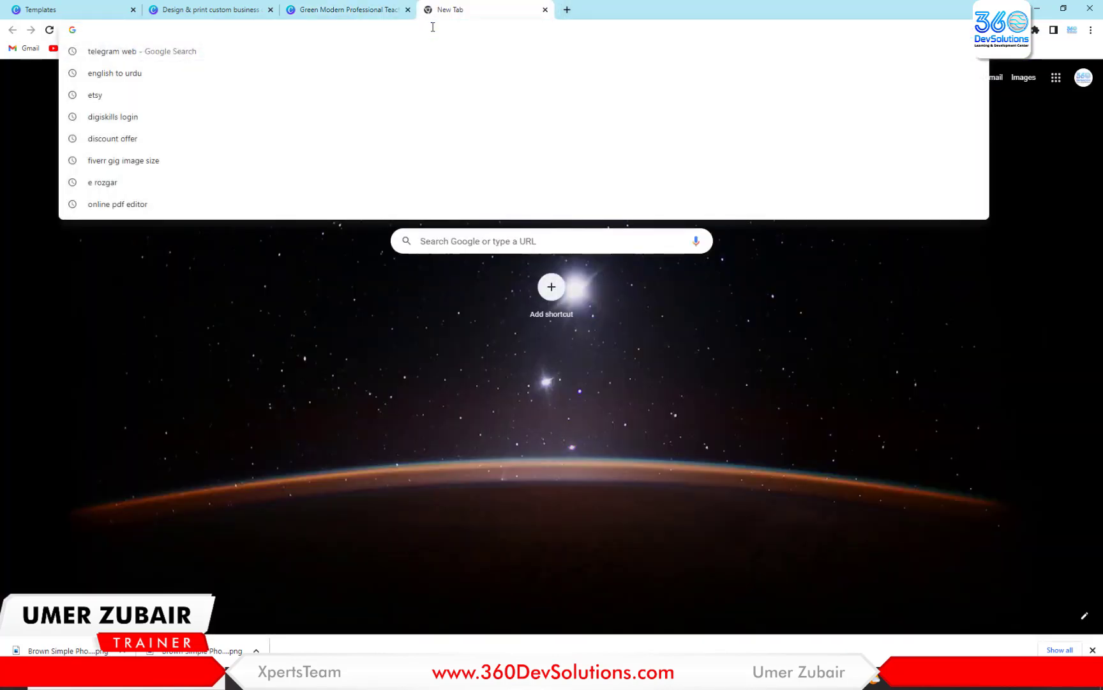
pyautogui.write('man')
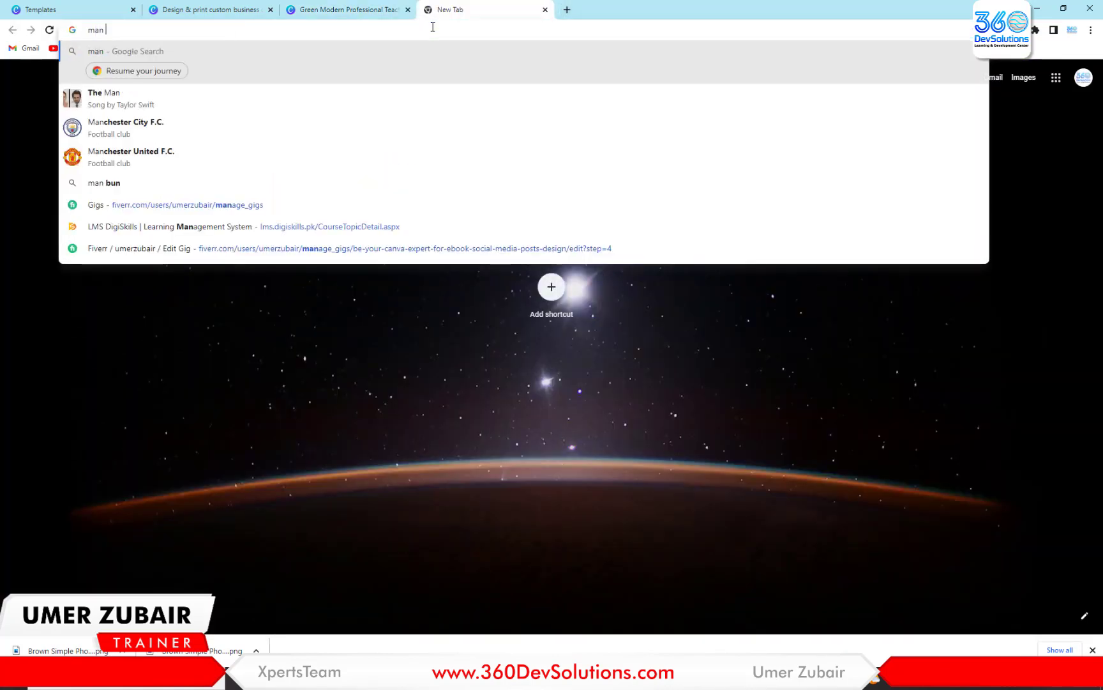
pyautogui.write(' with')
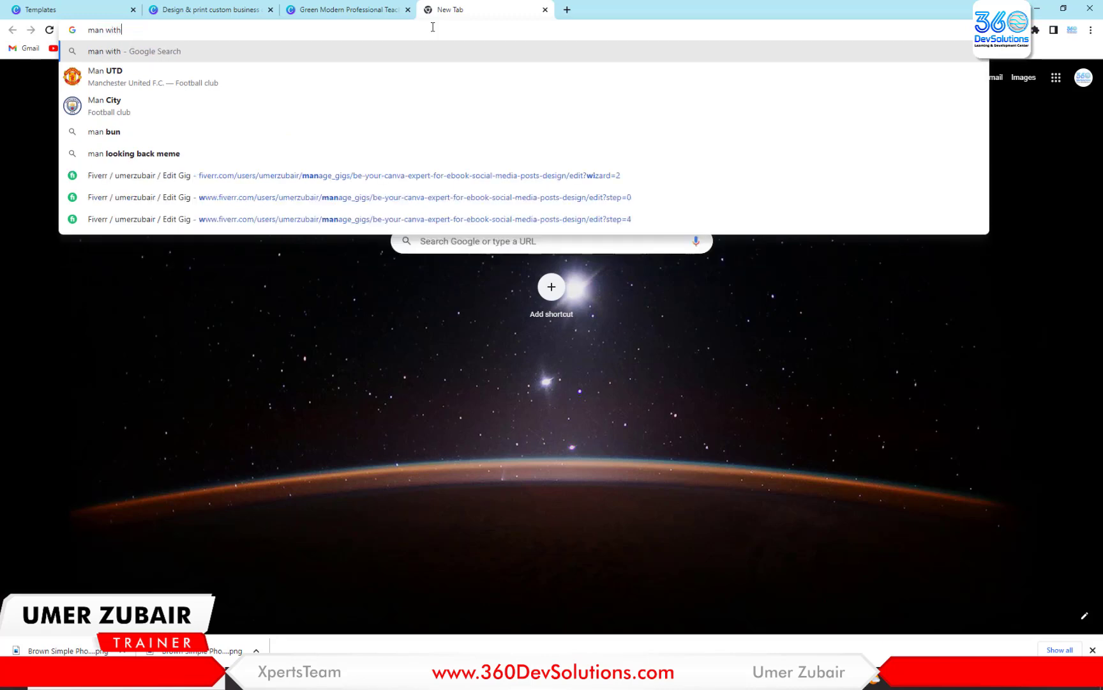
pyautogui.write(' computer')
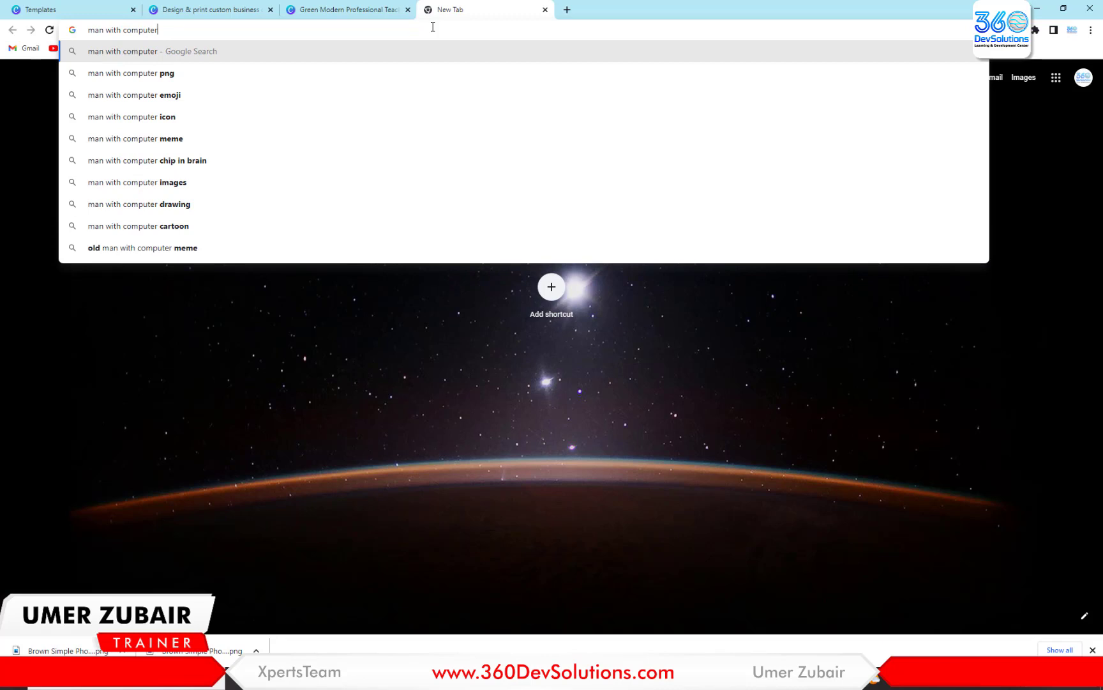
pyautogui.press('Down')
pyautogui.press('Return')
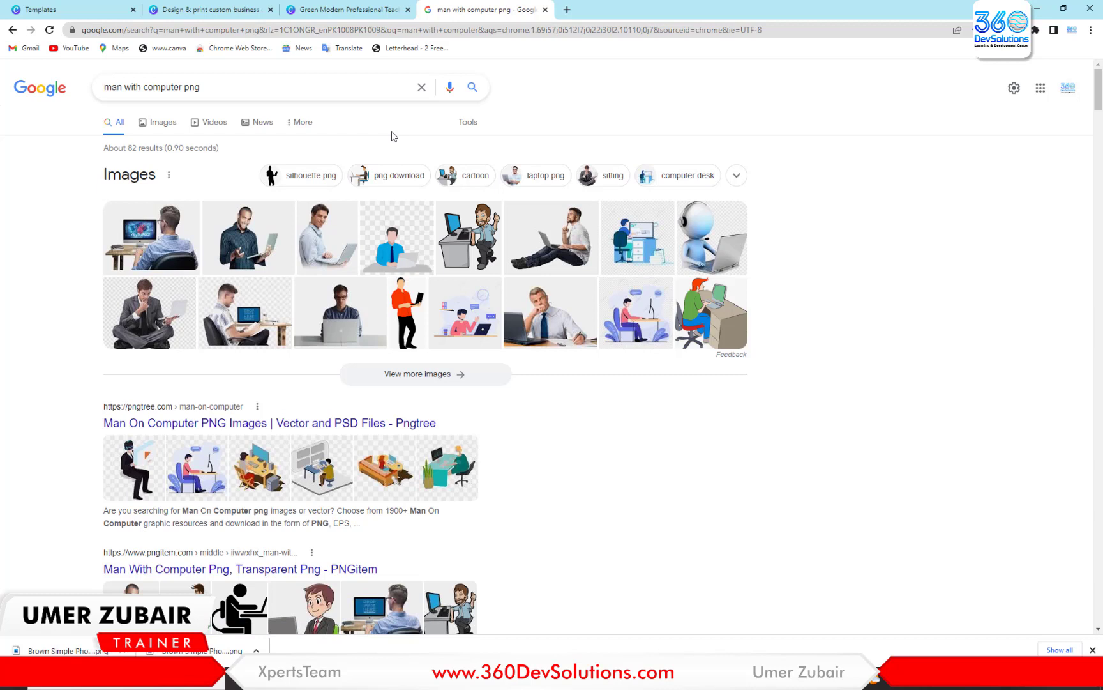
# Save the picture of the man with glasses sitting behind a laptop to the Desktop as a JPEG named "download"
pyautogui.click(333, 314)
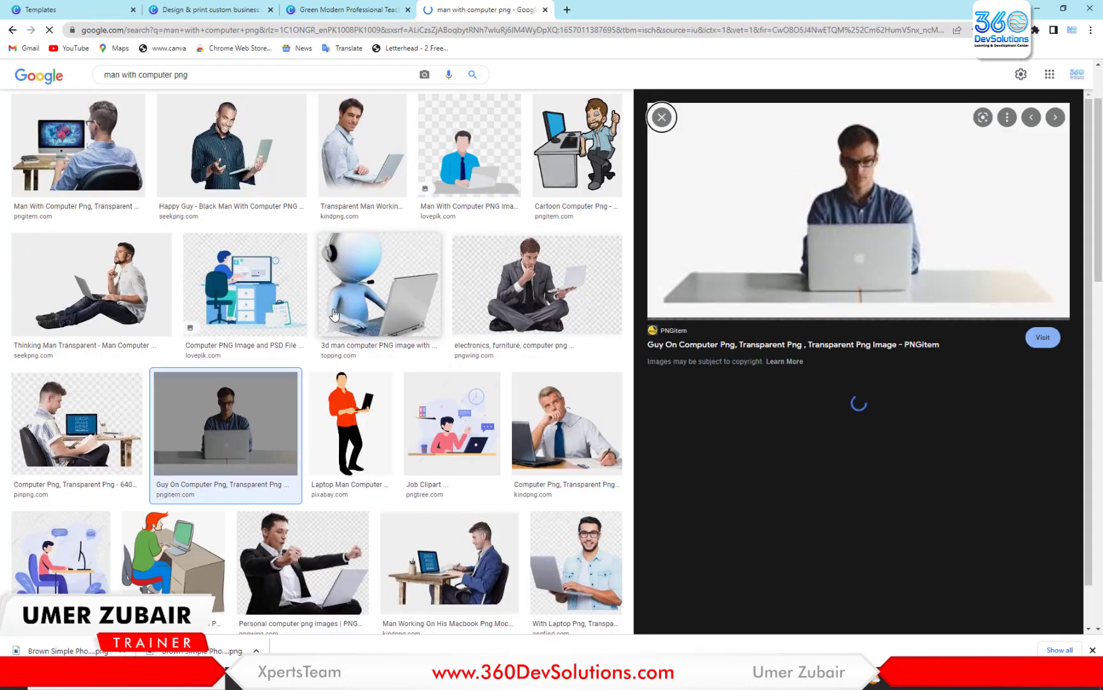
pyautogui.rightClick(777, 204)
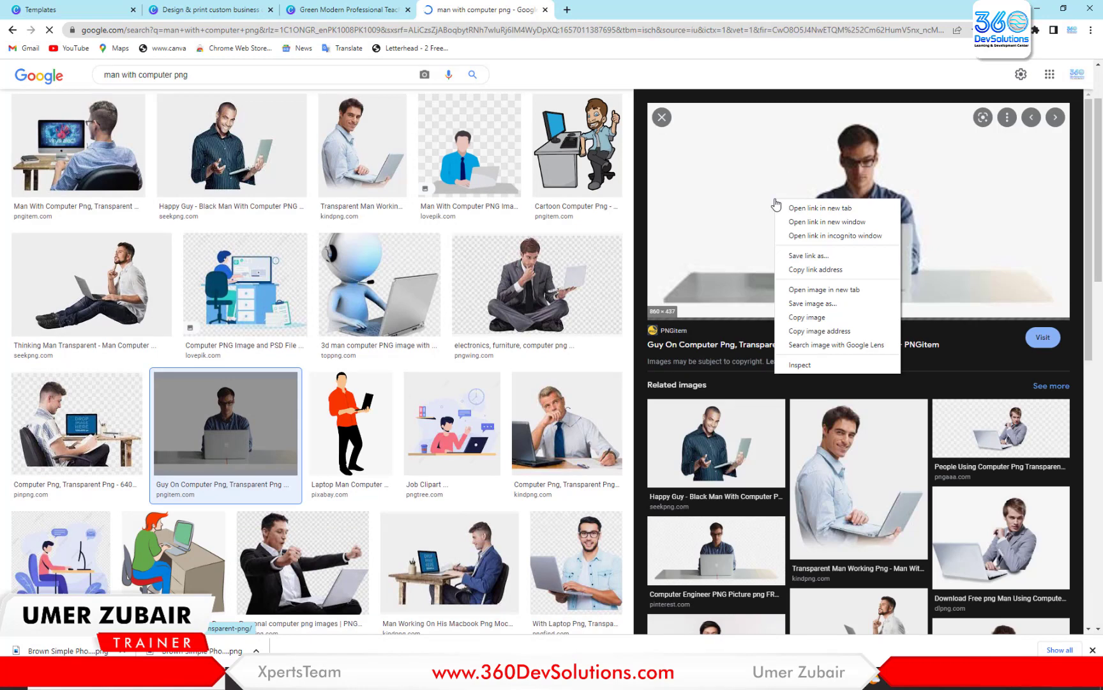
pyautogui.click(805, 303)
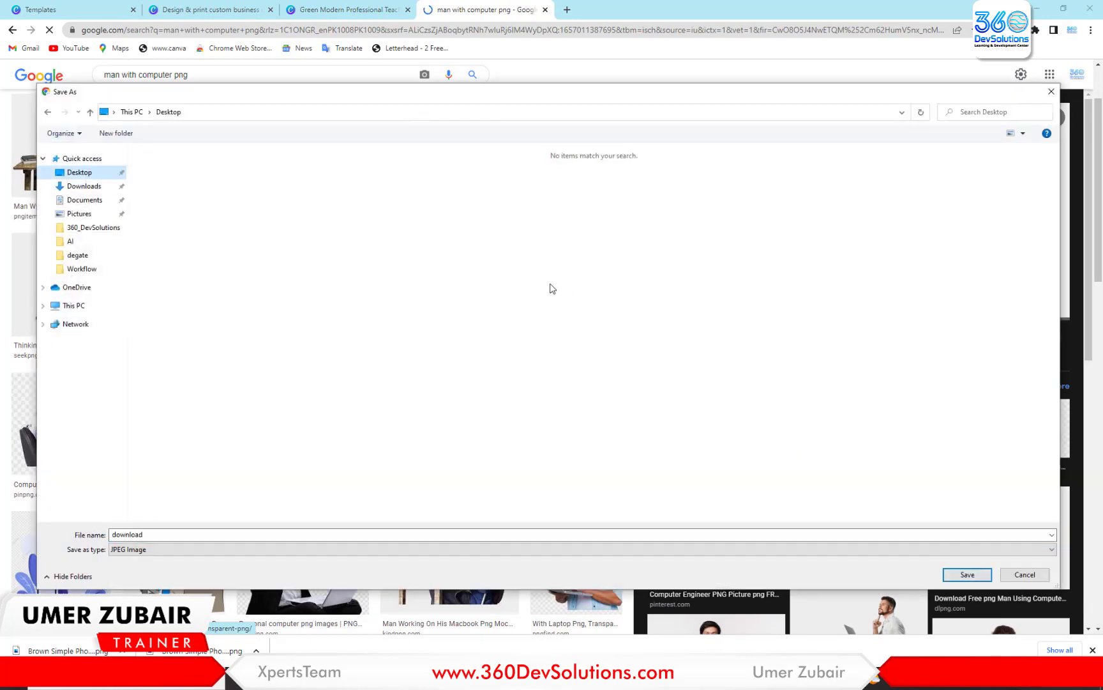
pyautogui.click(973, 575)
pyautogui.click(975, 577)
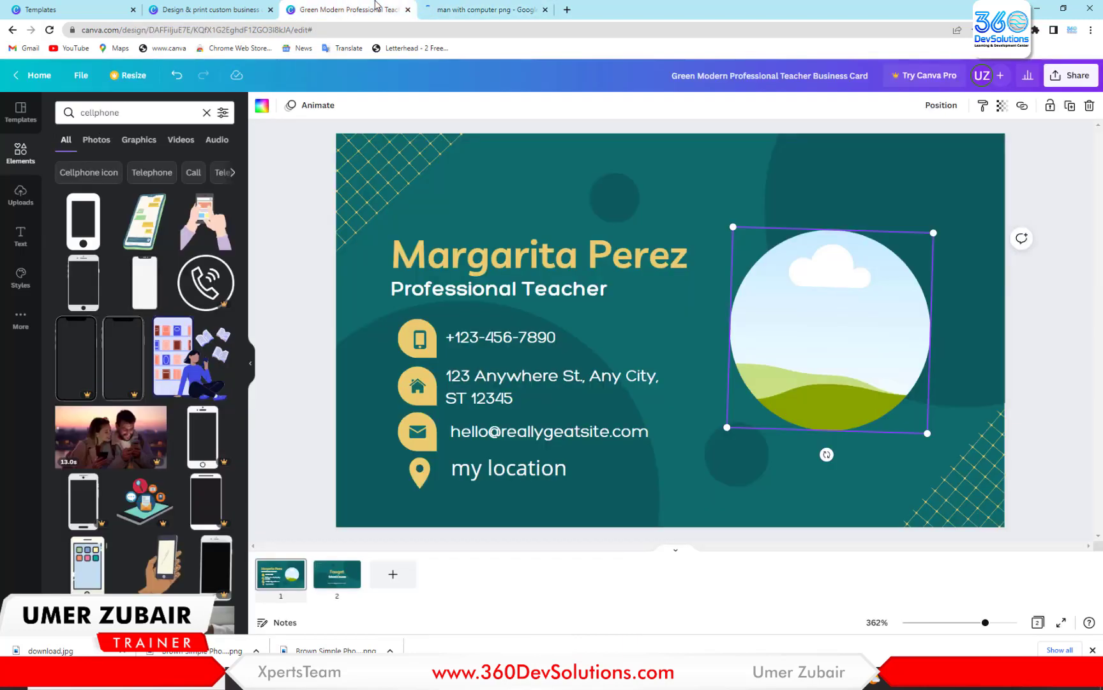
# Return to the business card design, upload download.jpg and place it in the empty circular portrait frame
pyautogui.click(377, 9)
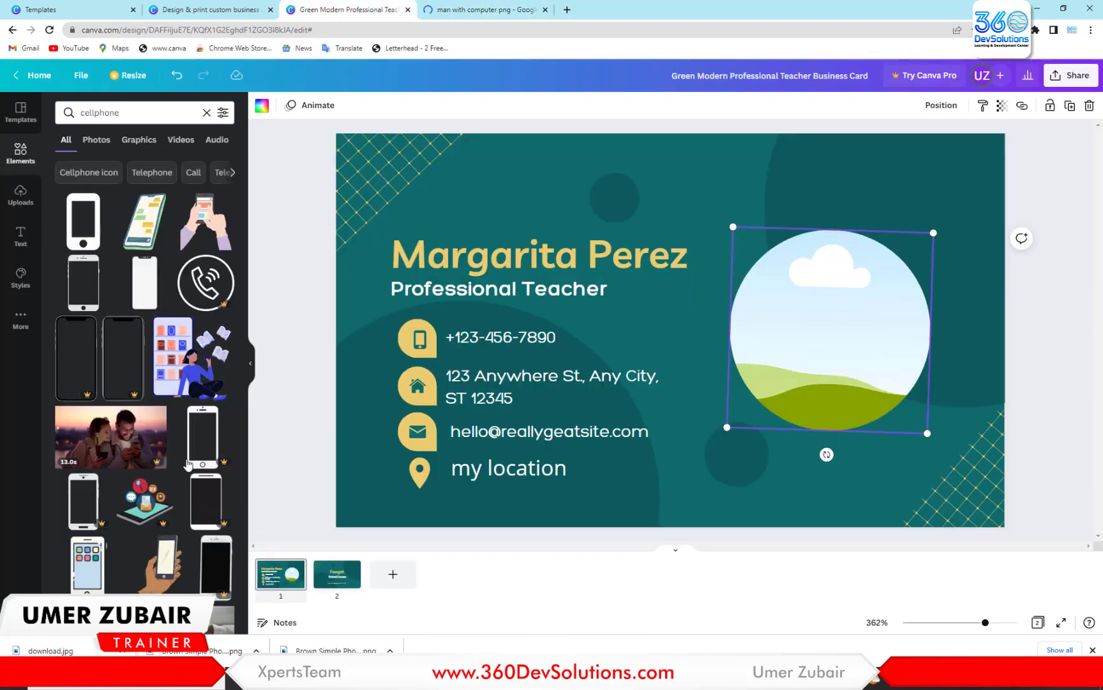
pyautogui.moveTo(48, 651); pyautogui.dragTo(117, 404)
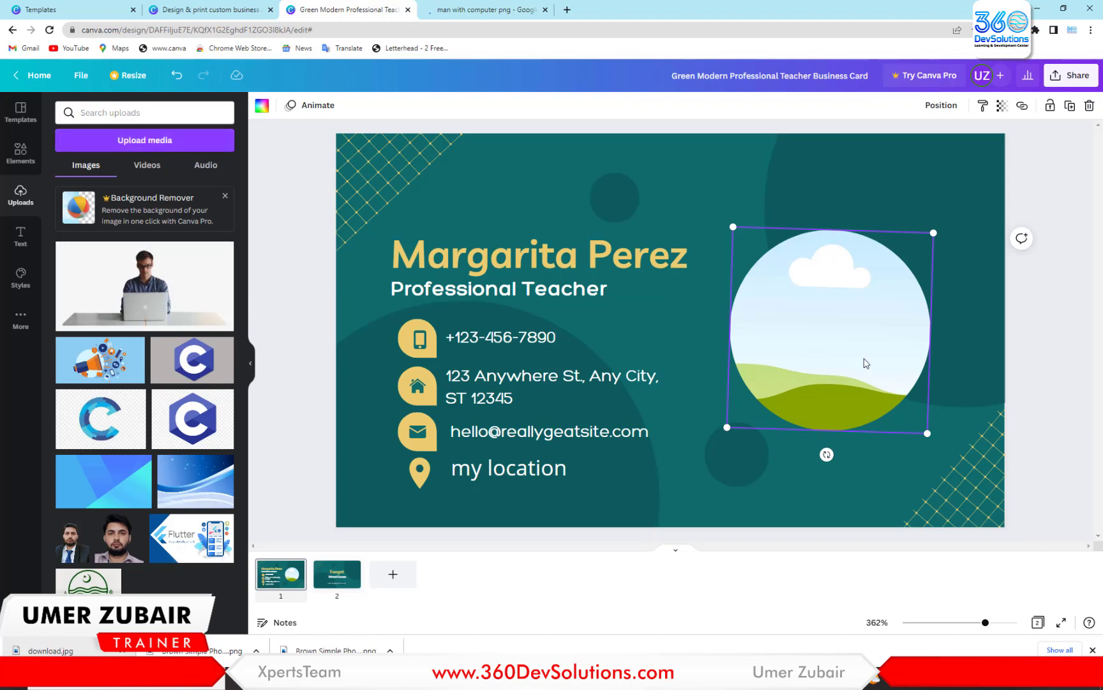
pyautogui.moveTo(131, 291); pyautogui.dragTo(753, 280)
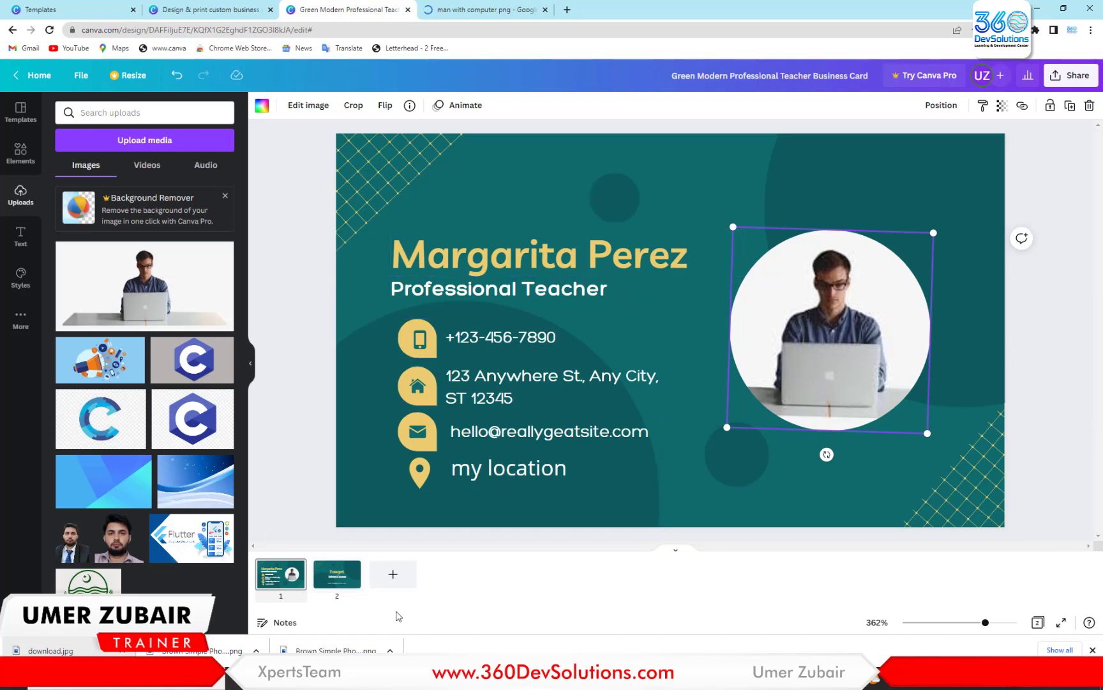
# View the card's second page and go back to the first page
pyautogui.click(334, 582)
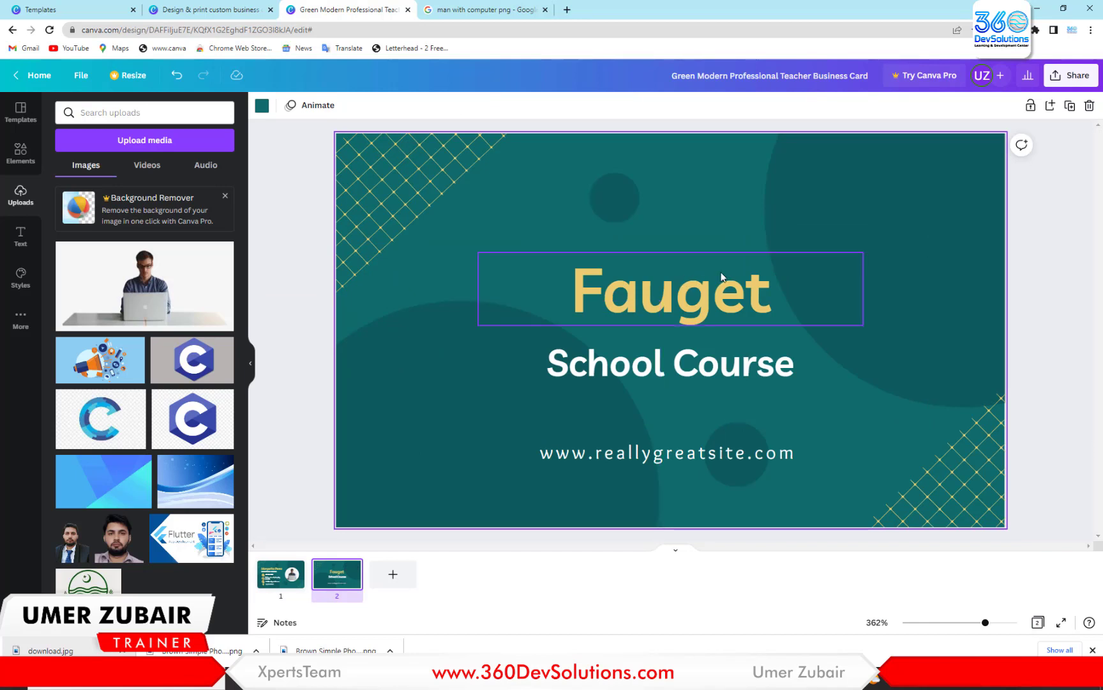
pyautogui.click(276, 580)
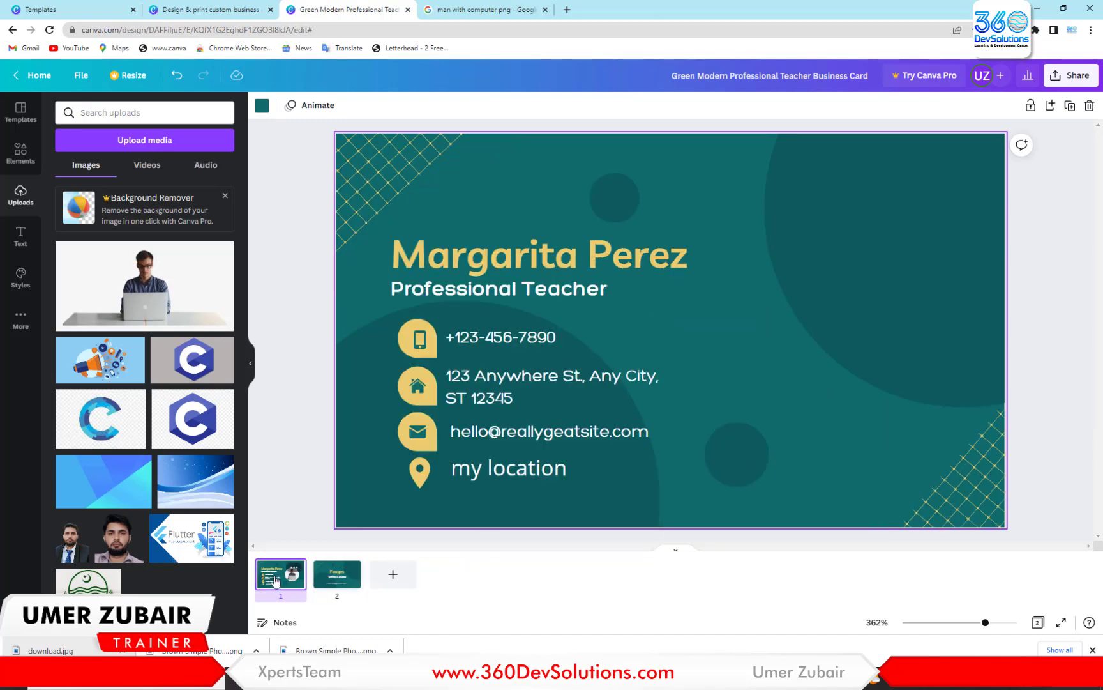